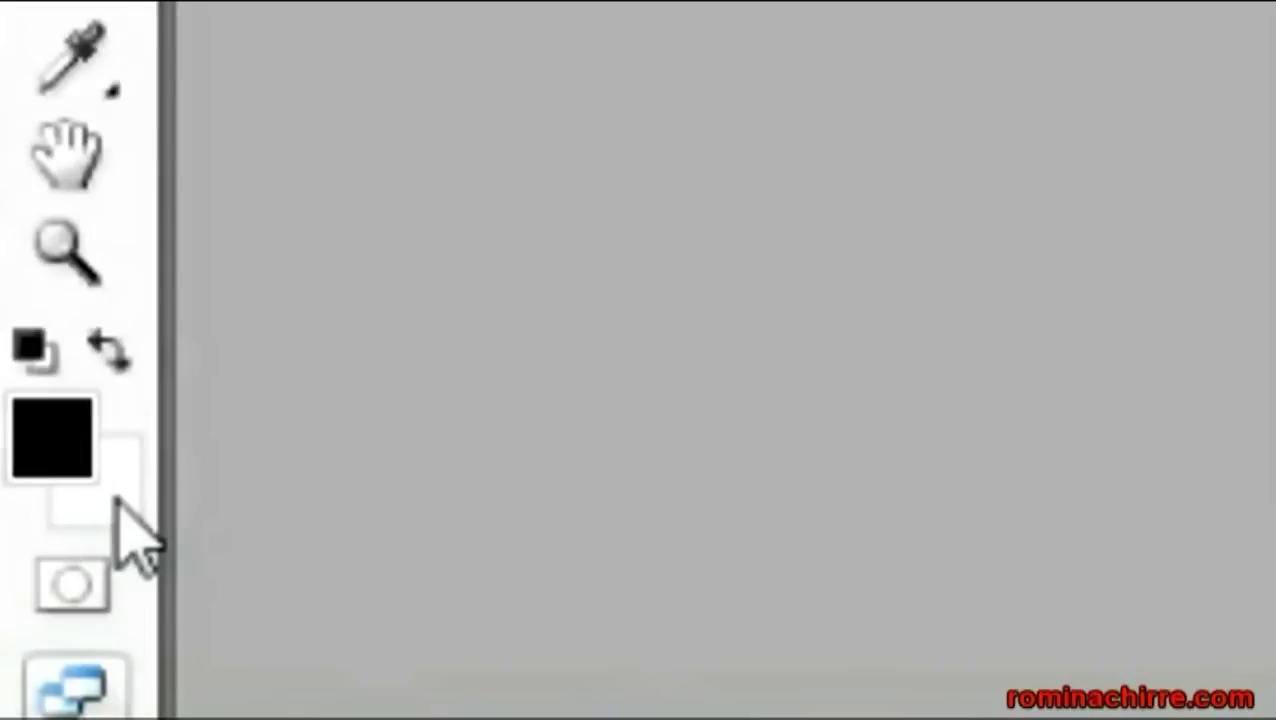
Make white the foreground and create an 800 × 700 px, 72 ppi document named Text on Fire
click(110, 346)
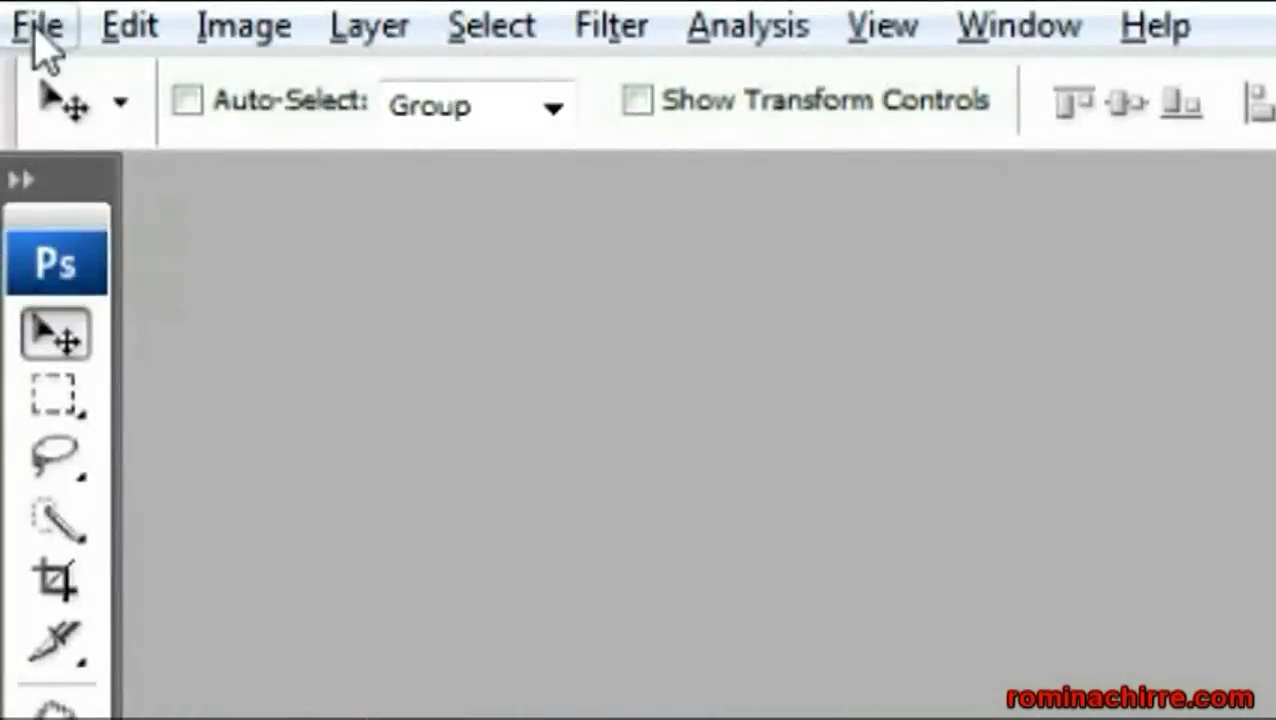
click(16, 33)
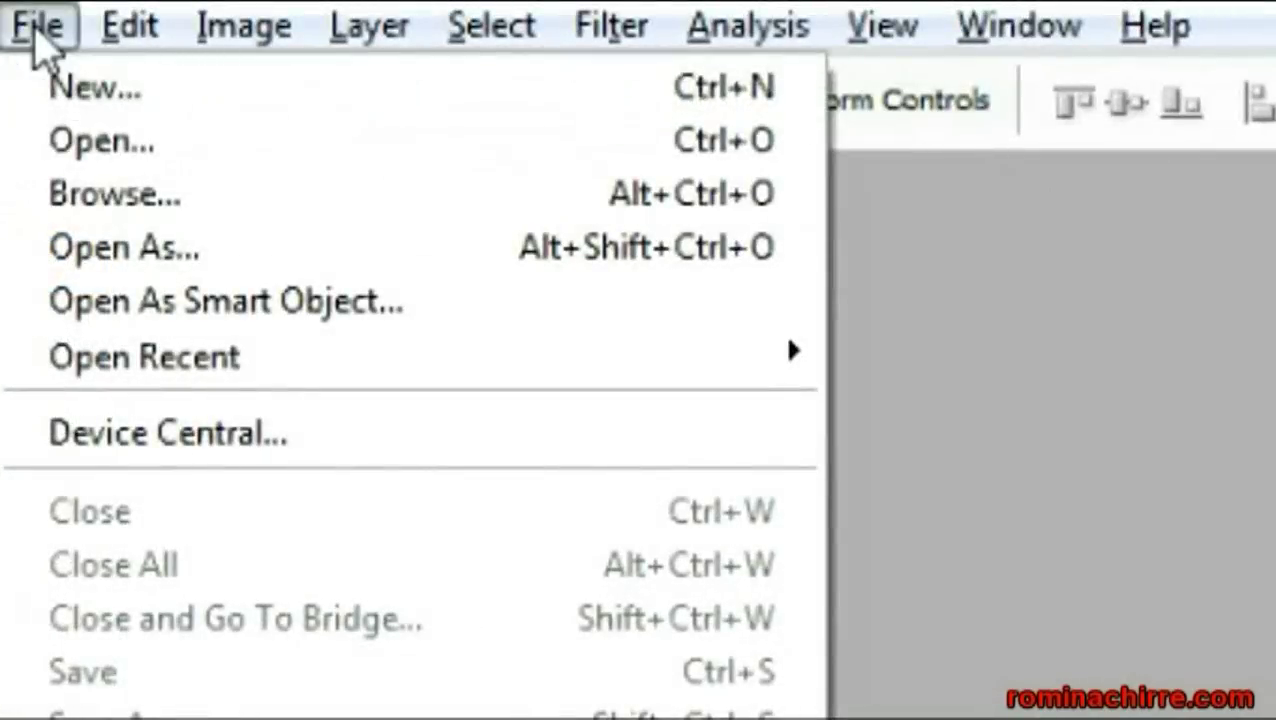
click(24, 52)
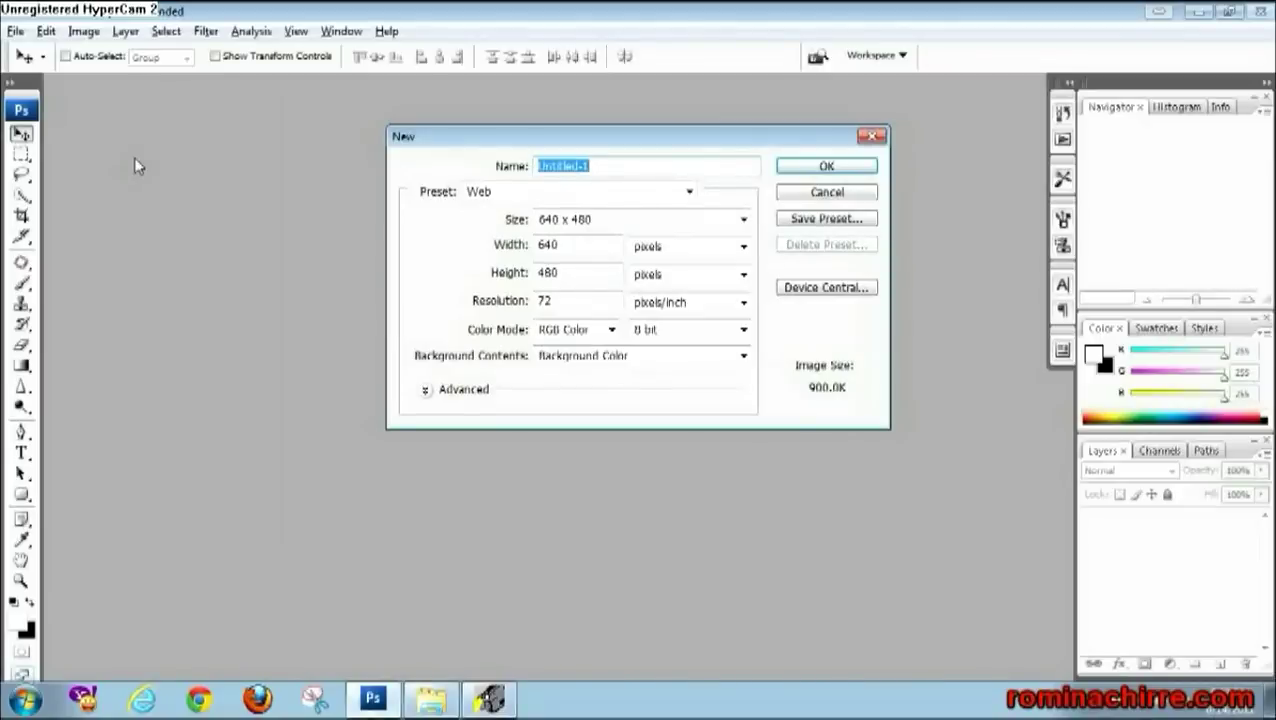
text(Text on Fire)
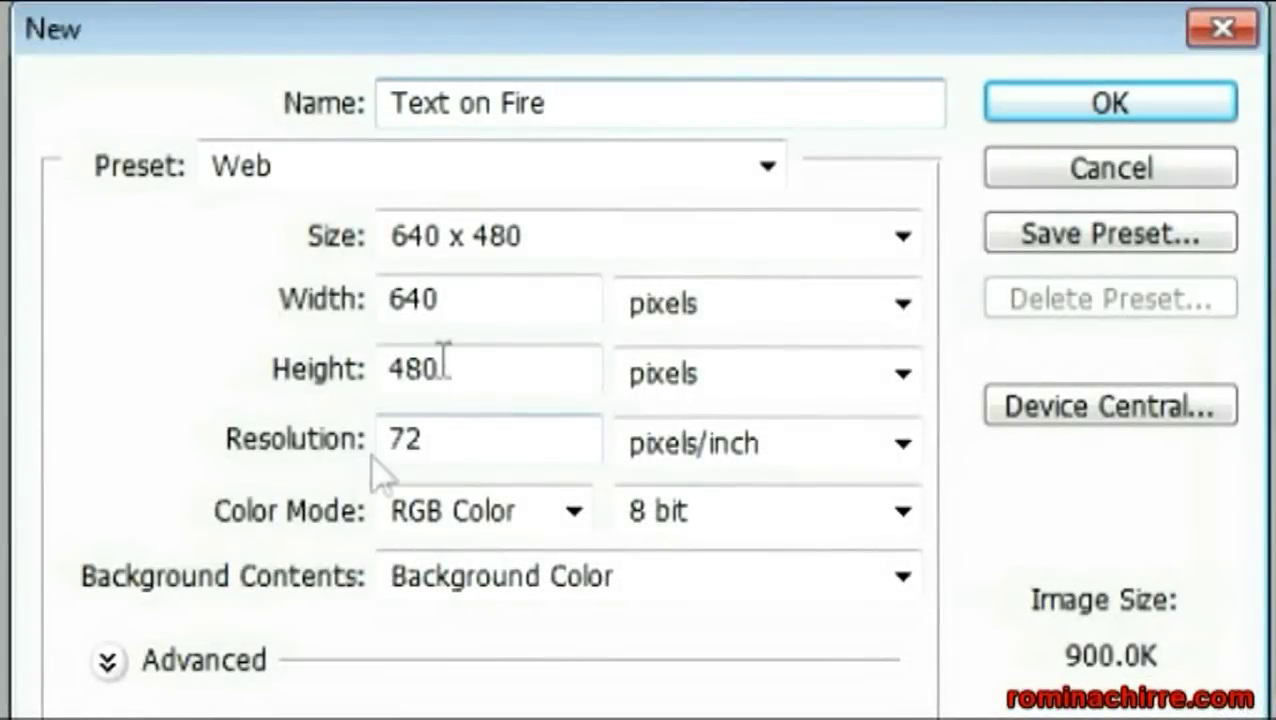
key(Tab)
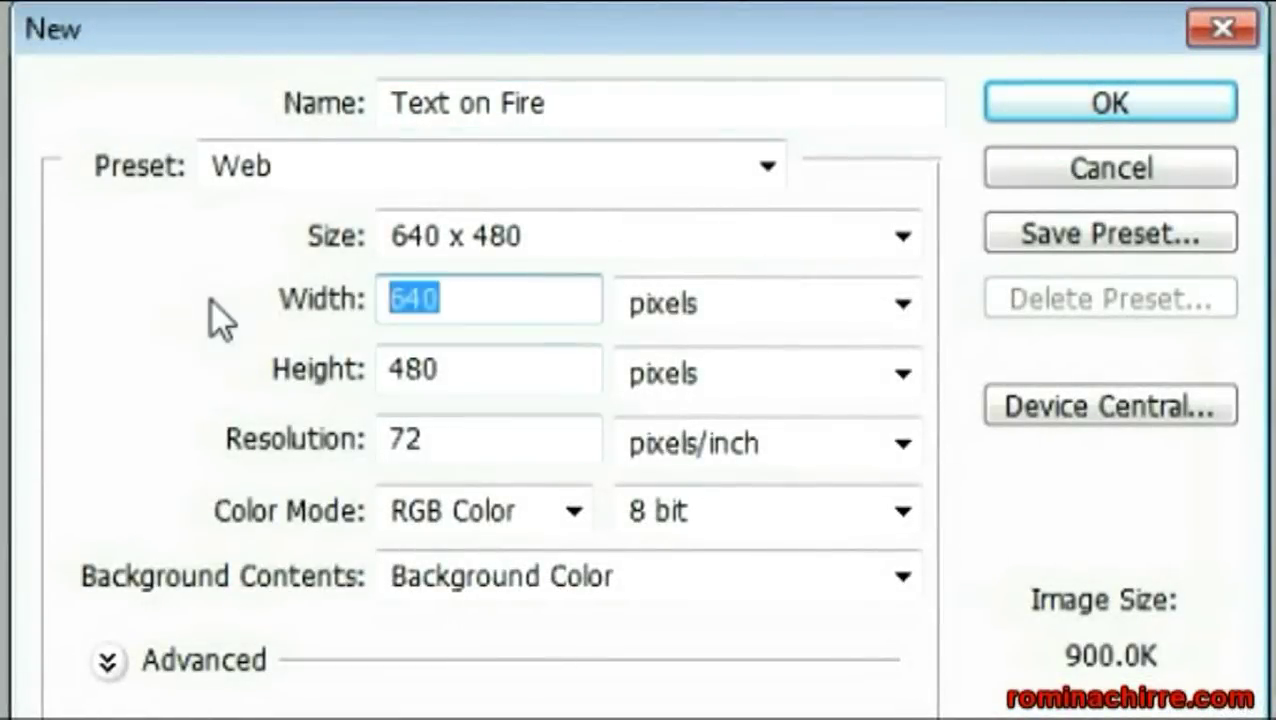
text(800)
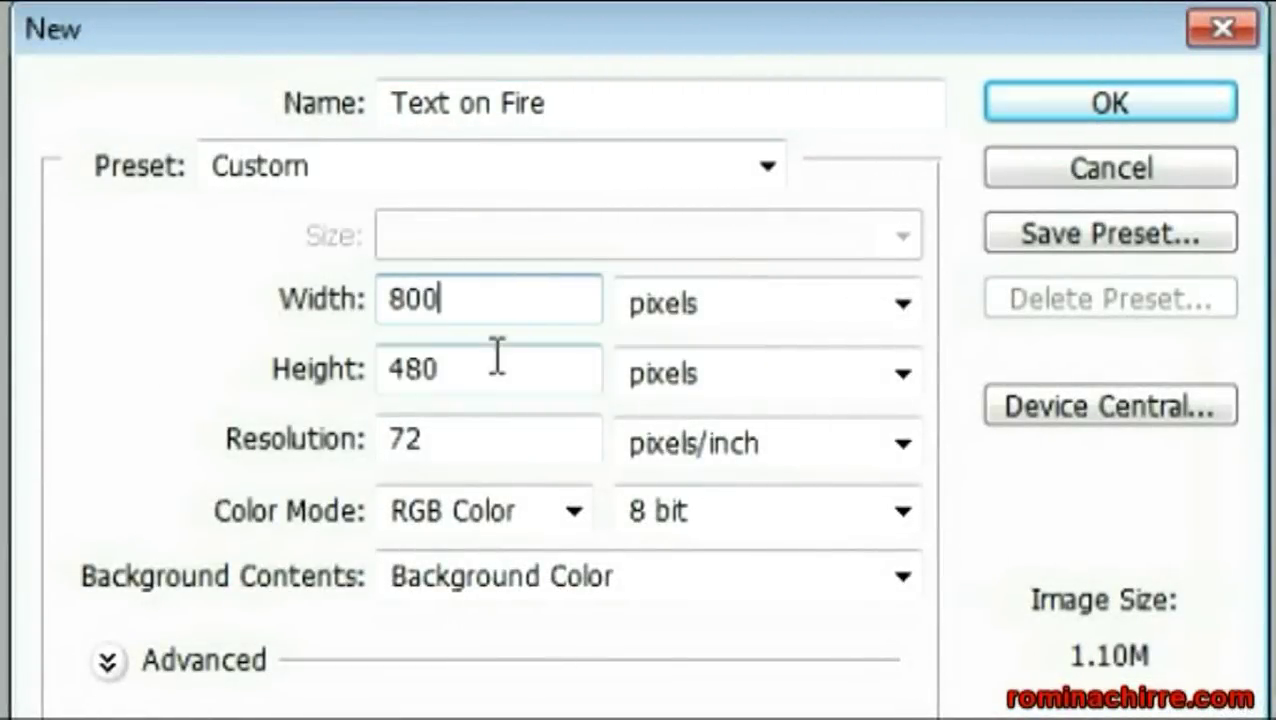
key(Tab)
text(700)
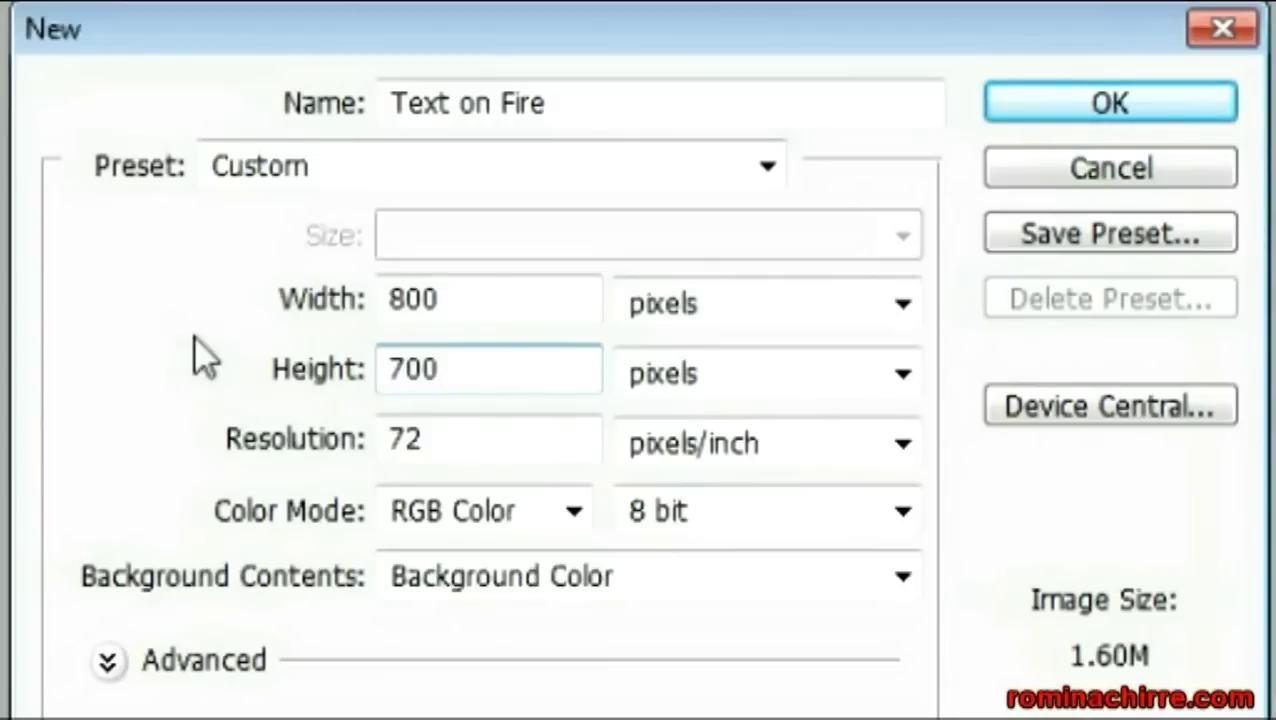
click(1139, 104)
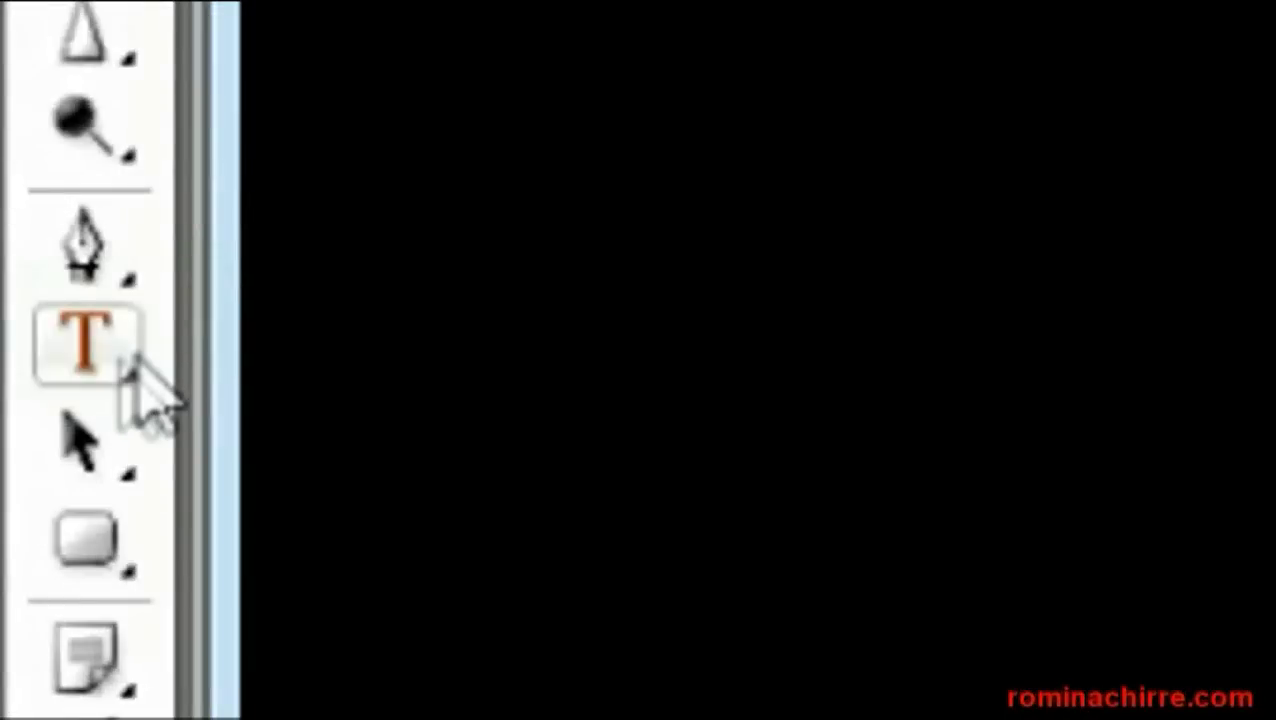
Set the Type tool to Verdana Bold at a larger font size
click(21, 452)
click(195, 56)
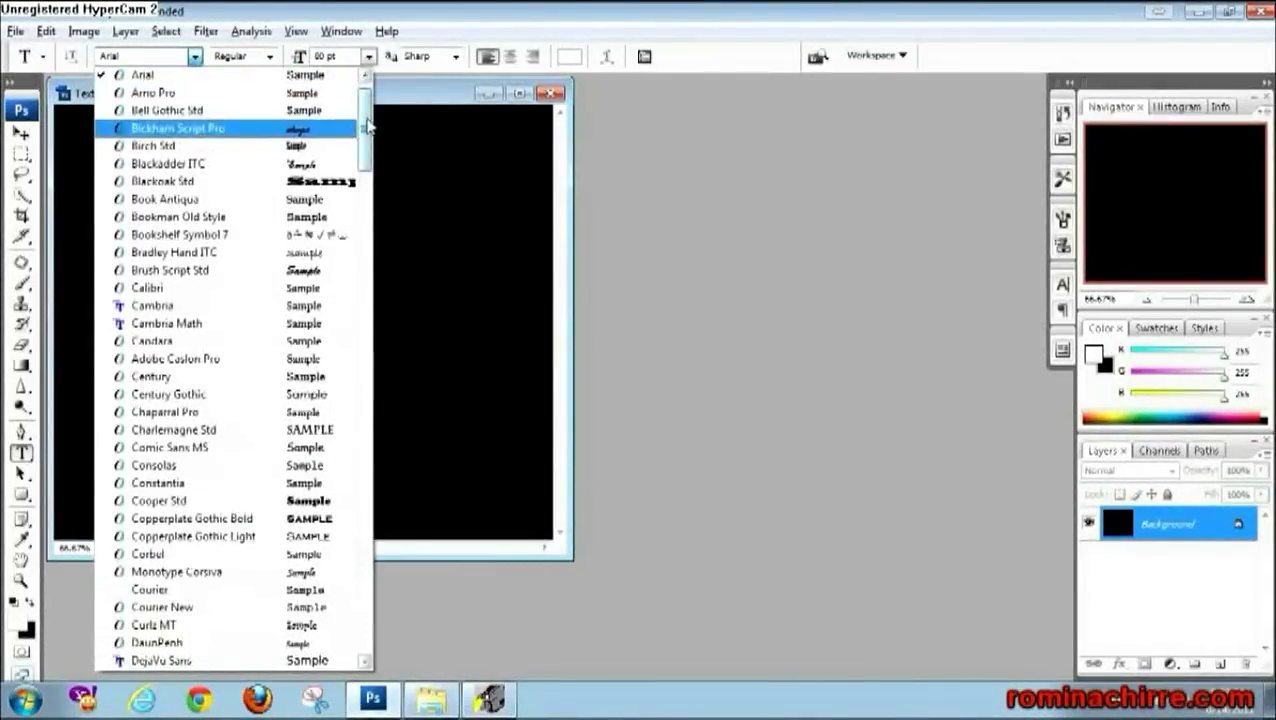
drag(365, 130, 368, 478)
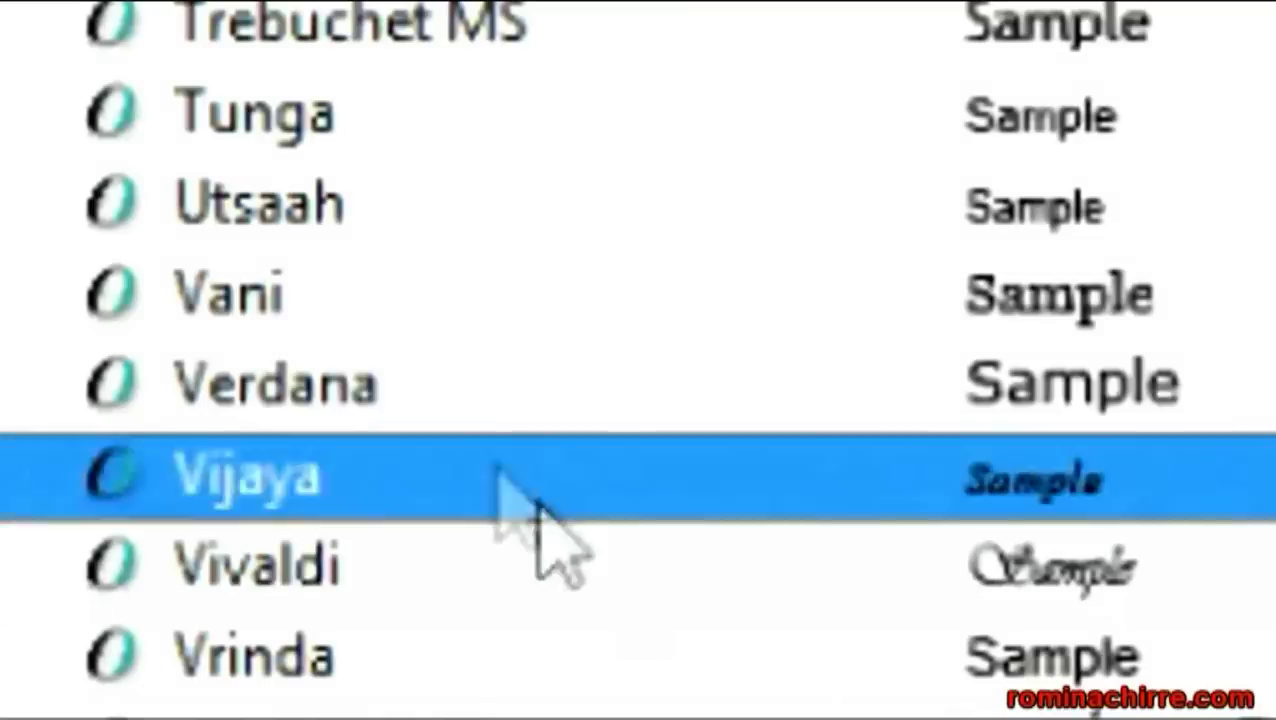
click(161, 214)
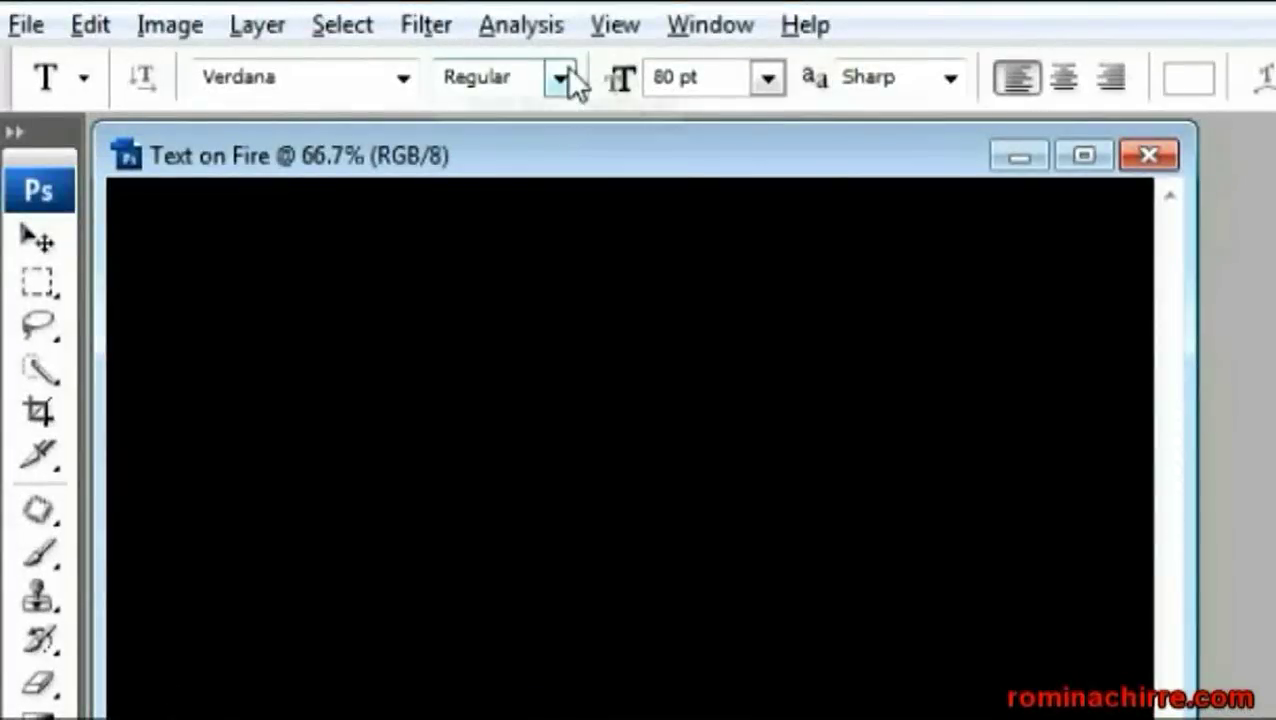
click(269, 56)
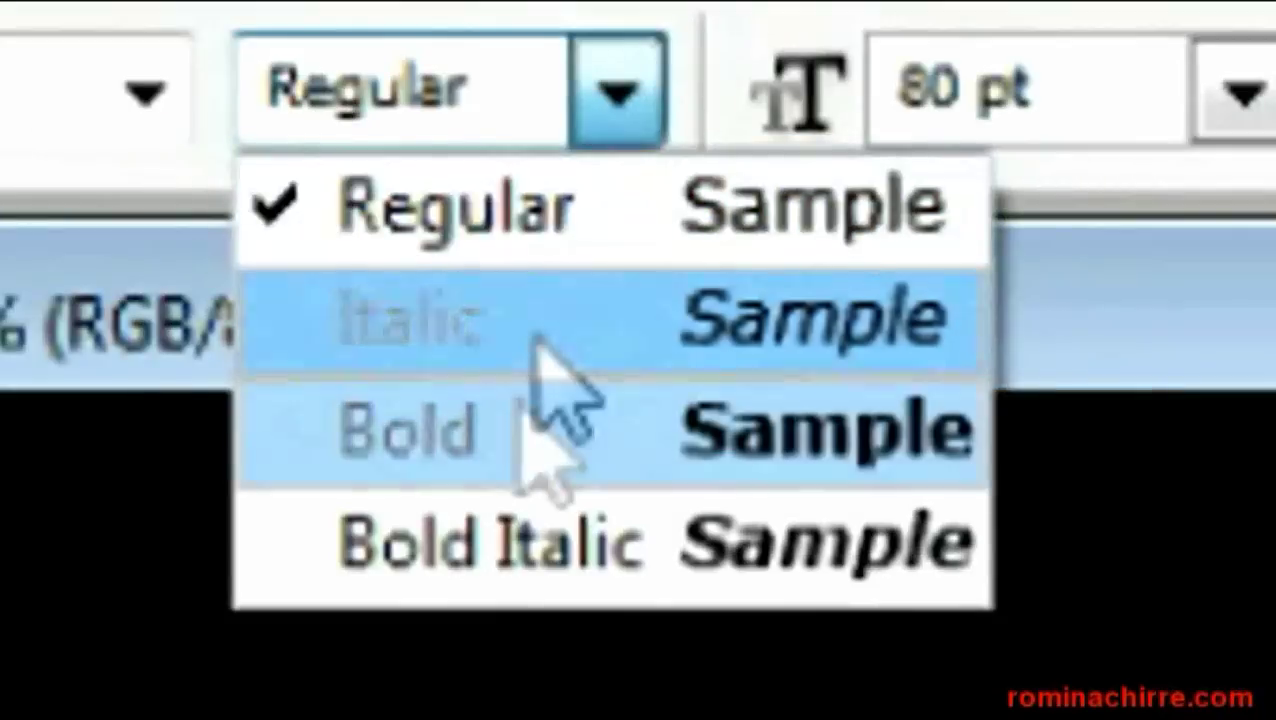
click(520, 440)
drag(560, 105, 525, 105)
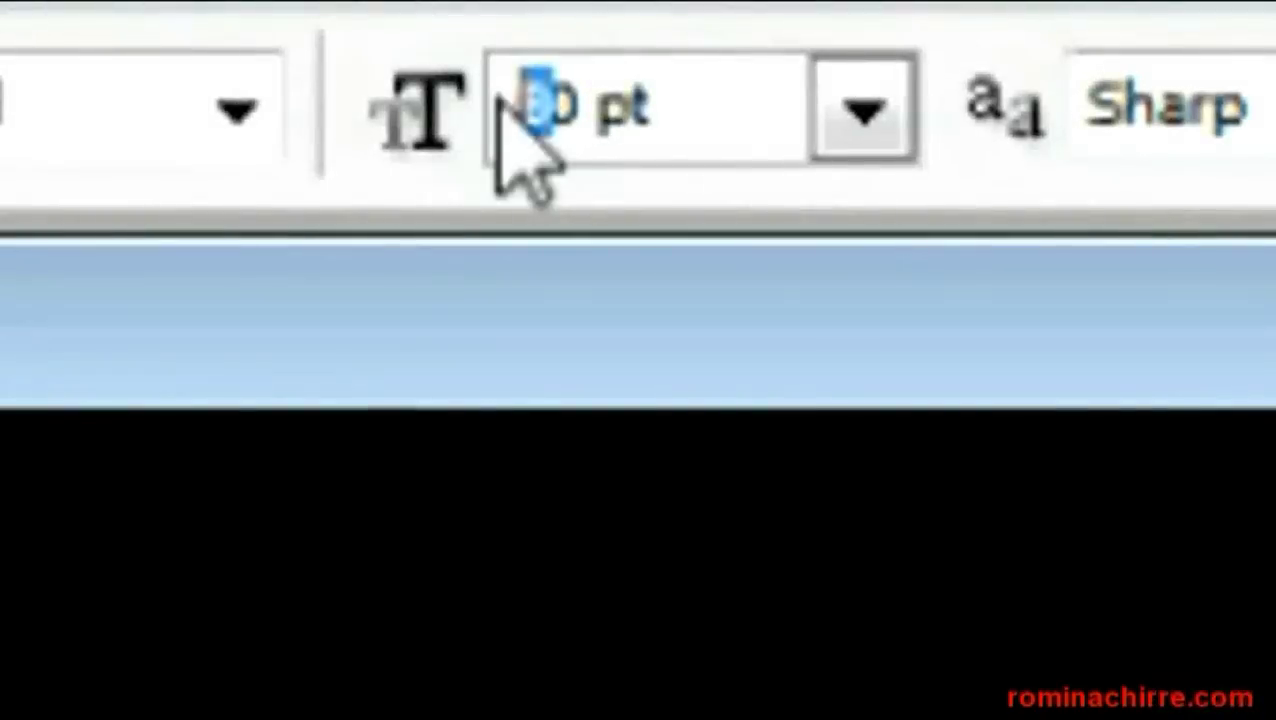
text(3)
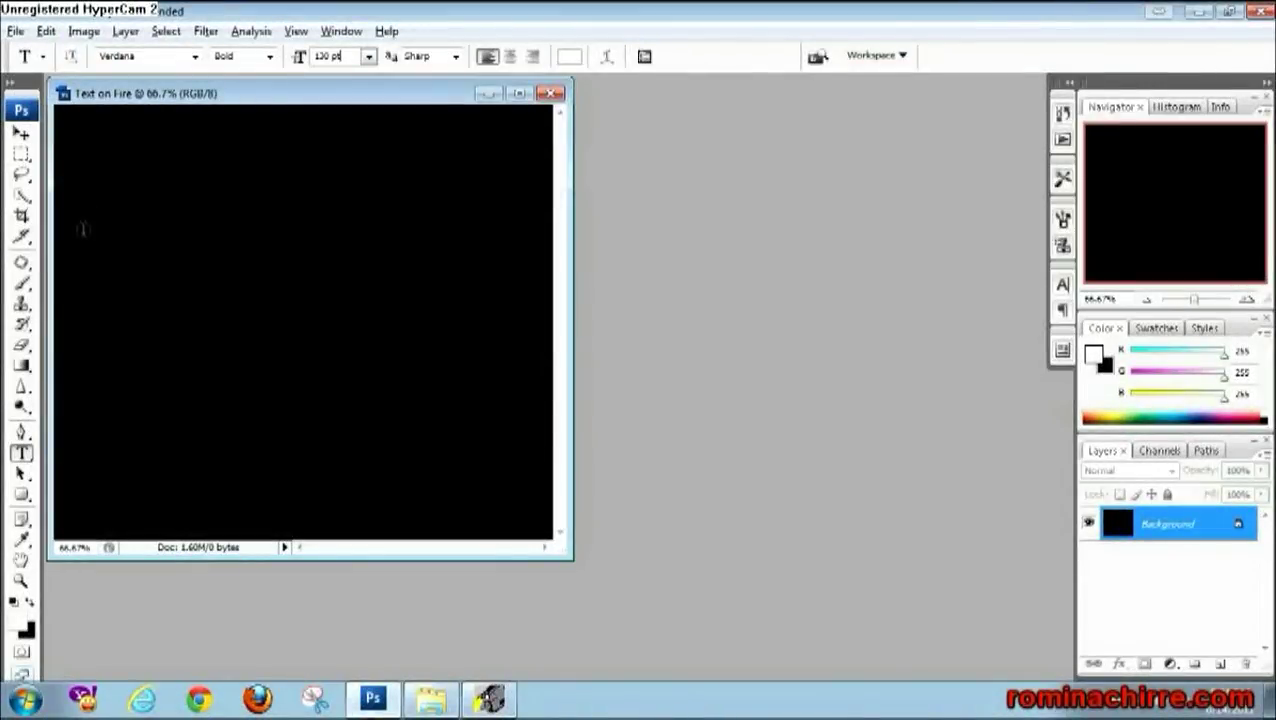
Type BURNING on the canvas and nudge it three steps downward
click(85, 232)
text(BU)
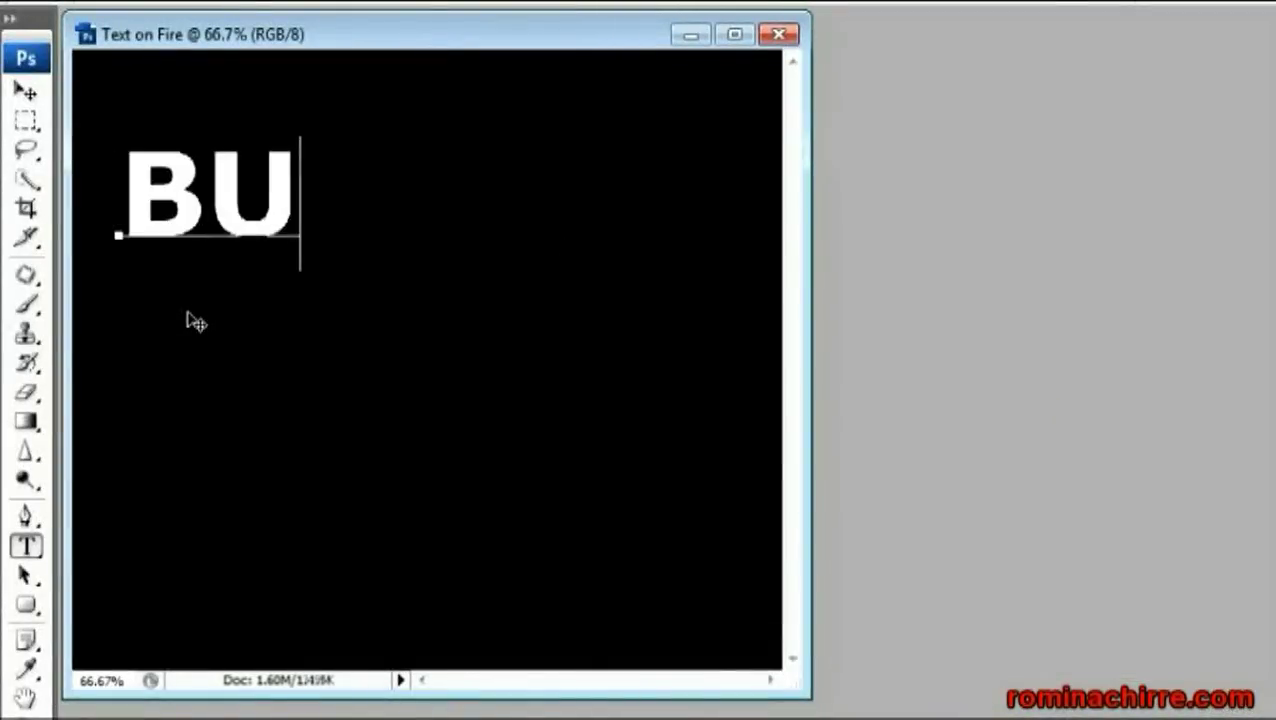
text(RNING)
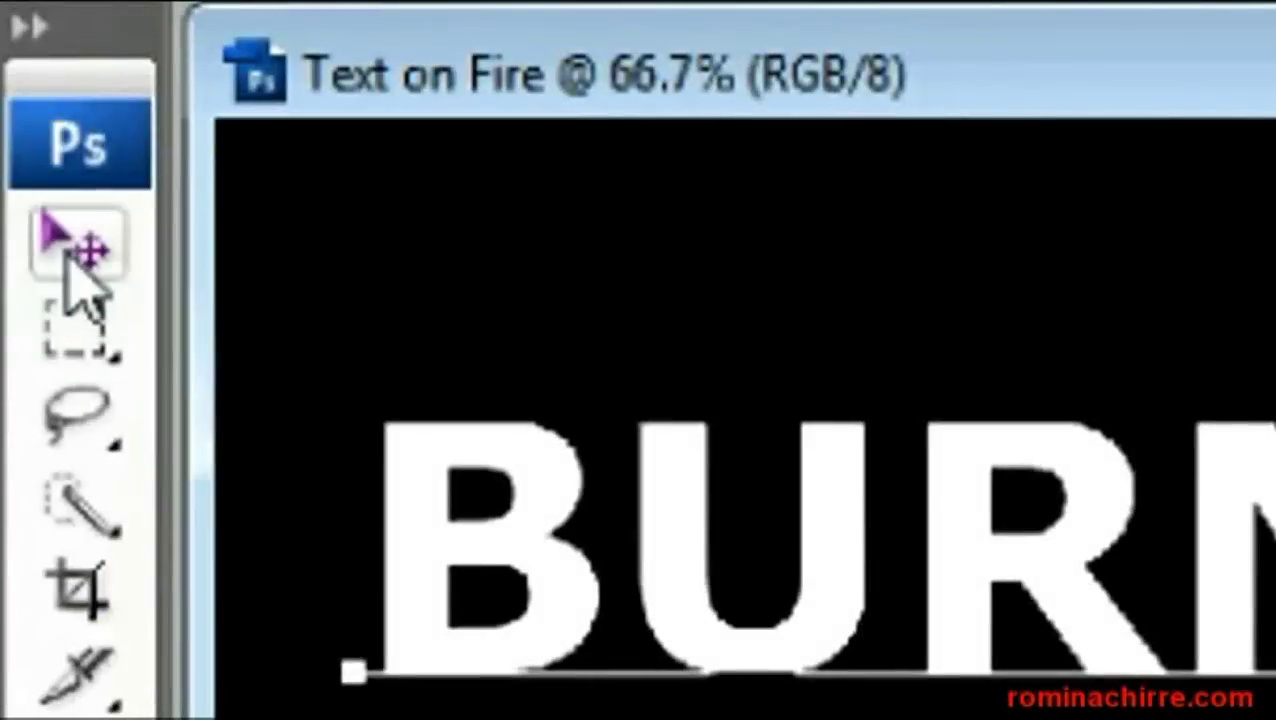
click(24, 94)
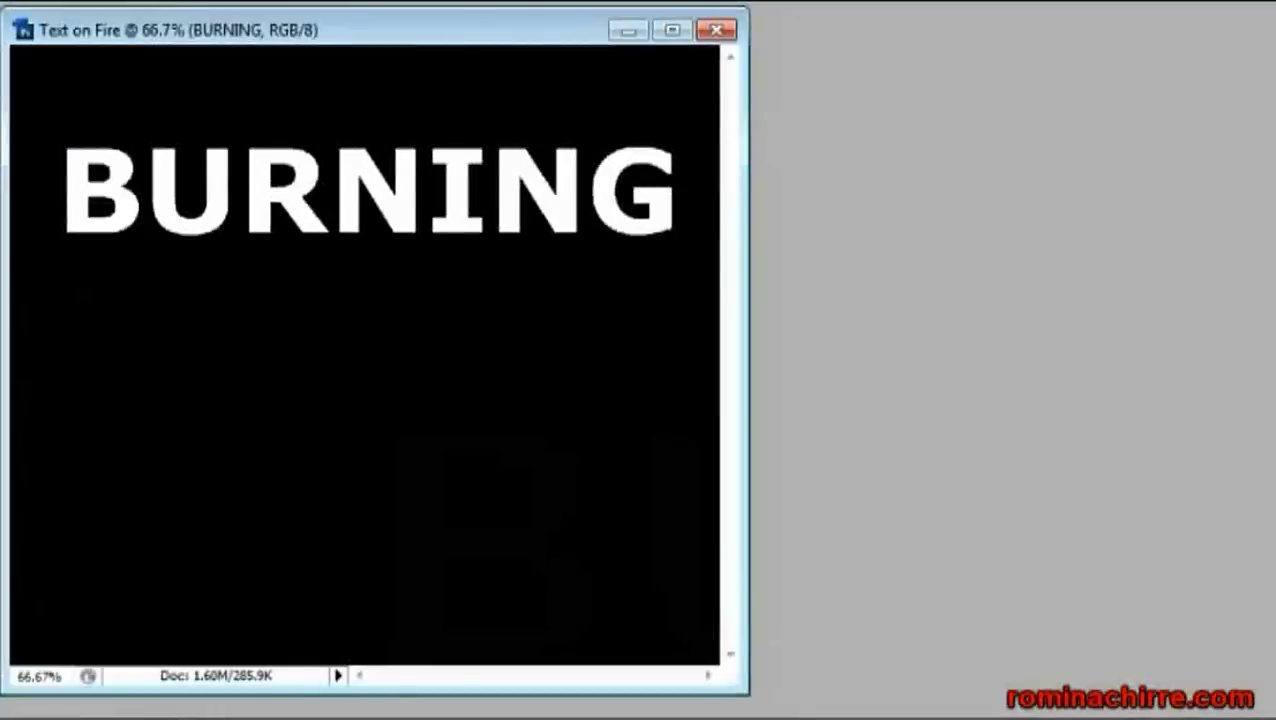
key(Down)
key(Down)
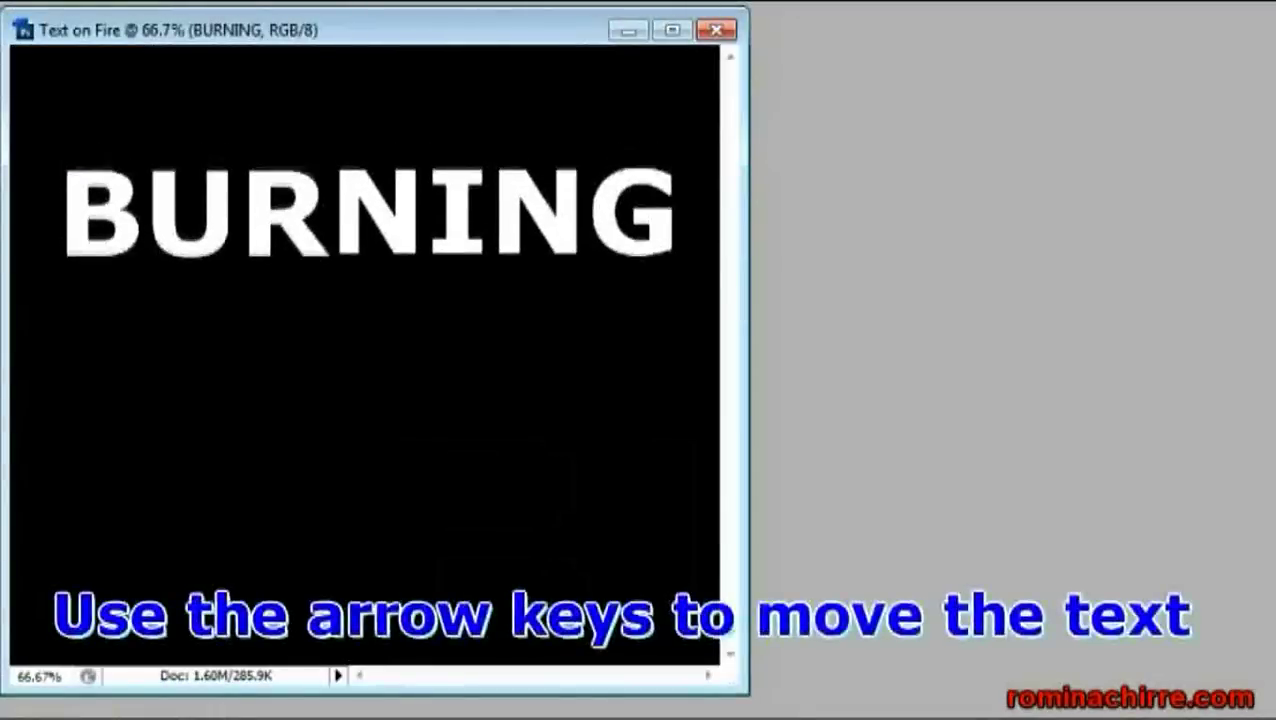
key(Down)
key(Down)
key(Down)
key(Down)
key(Down)
key(Down)
key(Down)
key(Down)
key(Down)
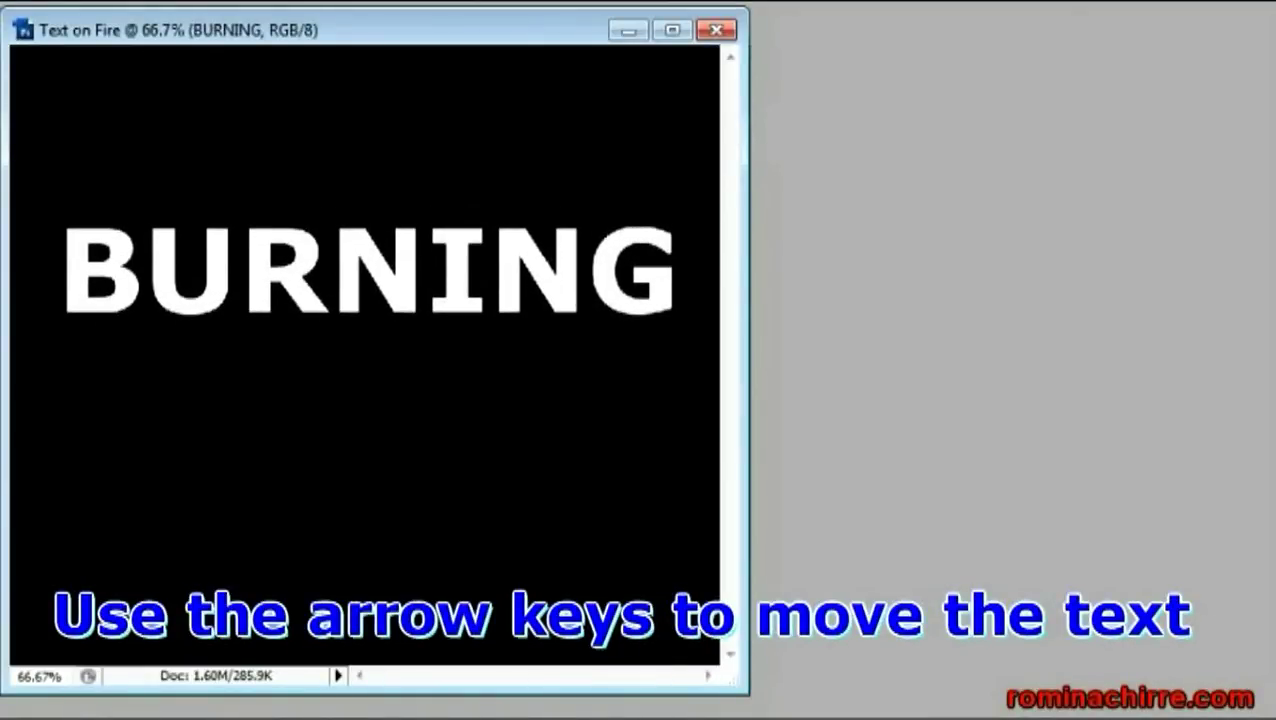
key(Down)
key(Down)
key(Down)
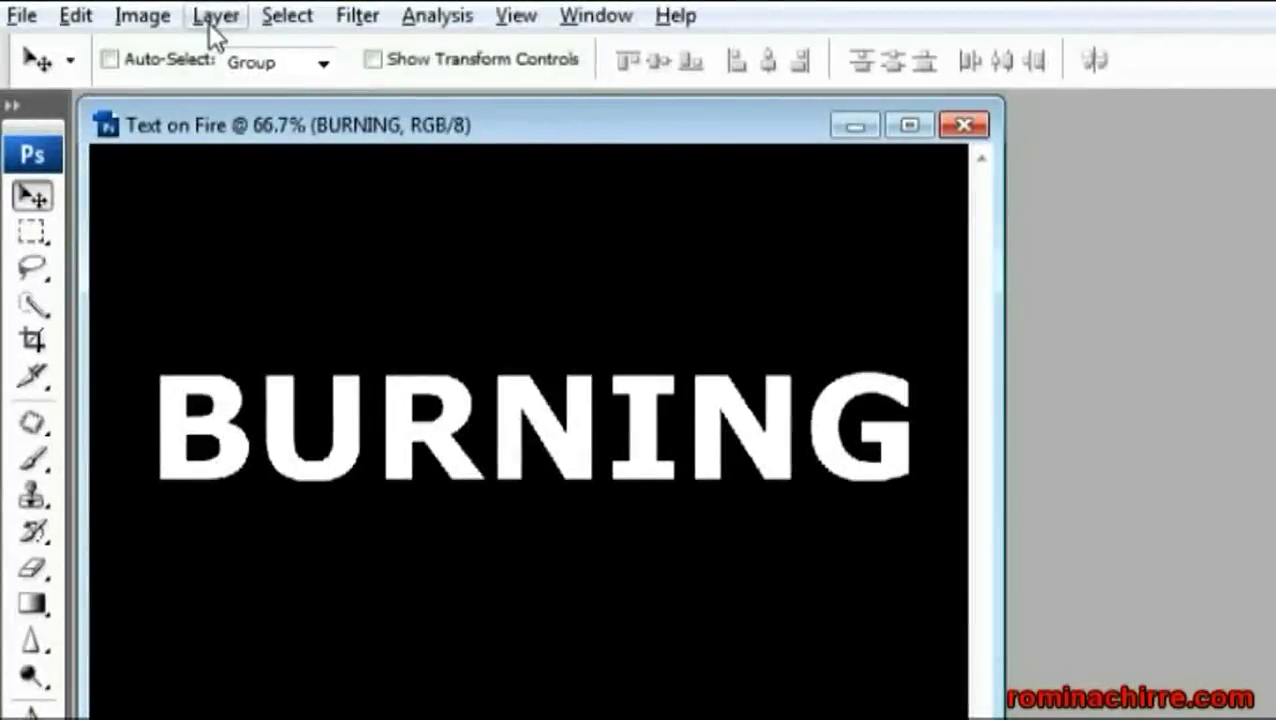
click(213, 17)
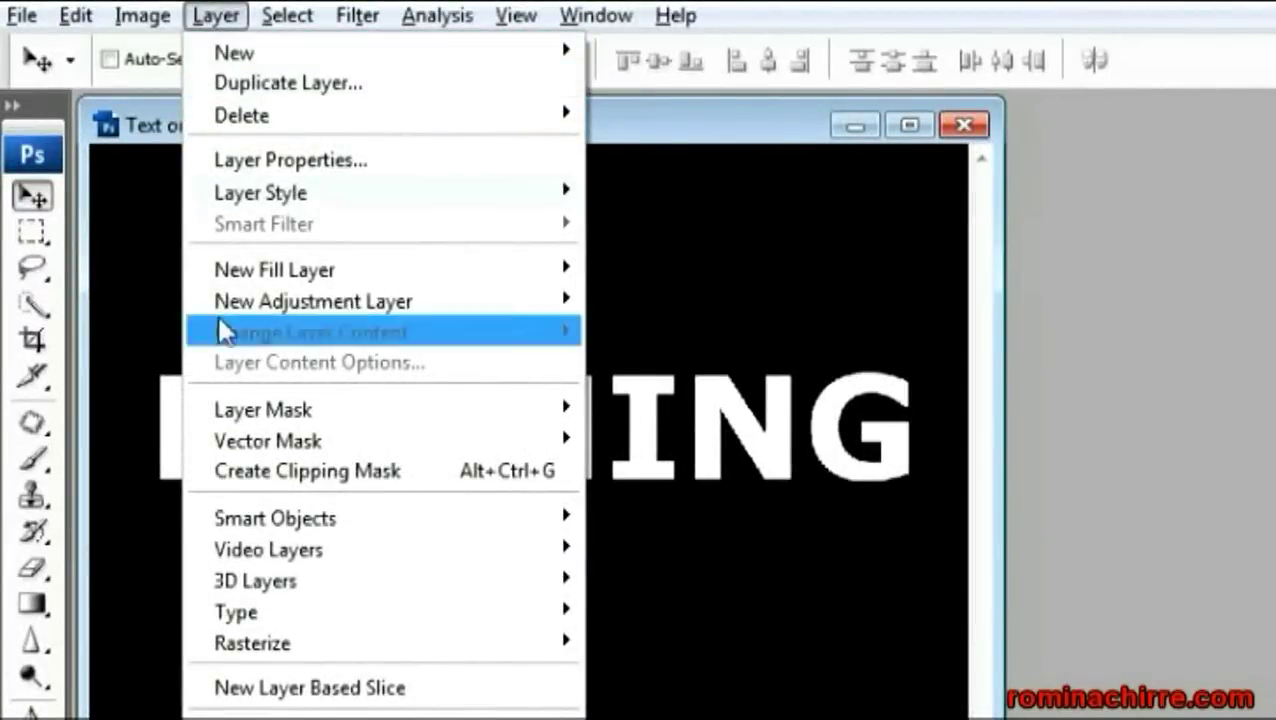
mouse_move(150, 226)
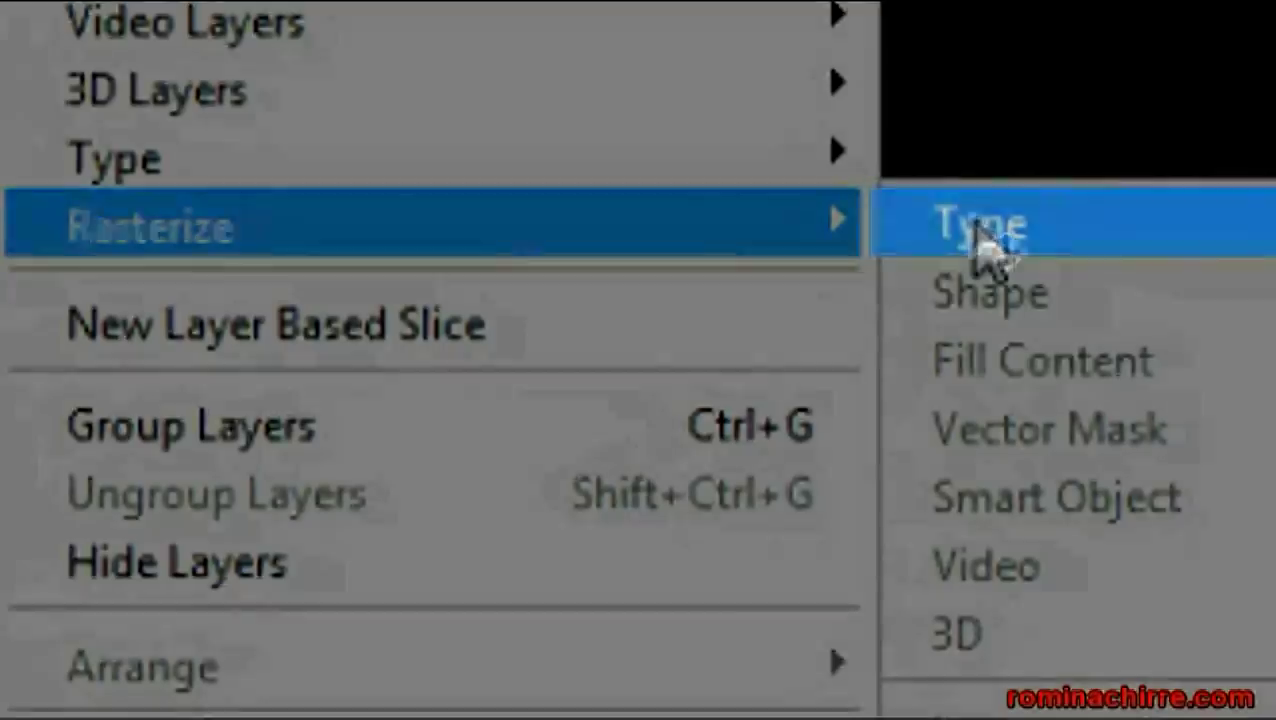
Rasterize the BURNING type, duplicate the layer, and reselect the original BURNING layer
click(978, 235)
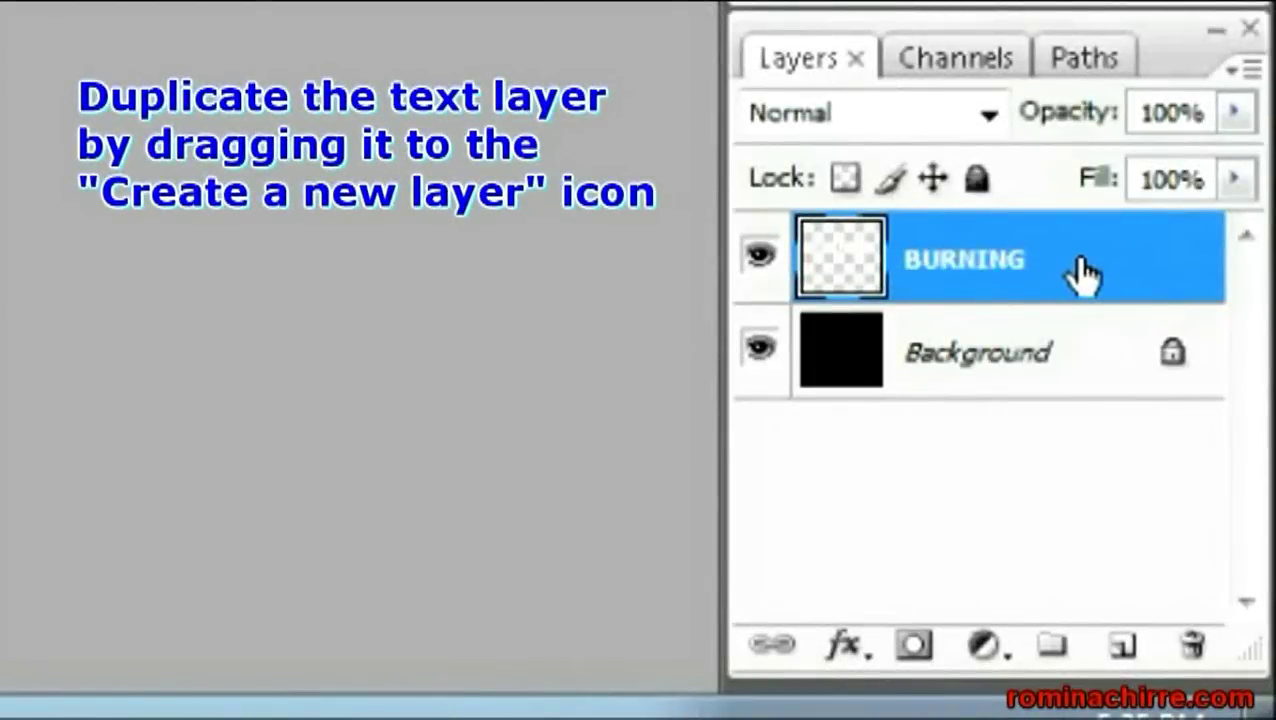
drag(1083, 274, 1125, 650)
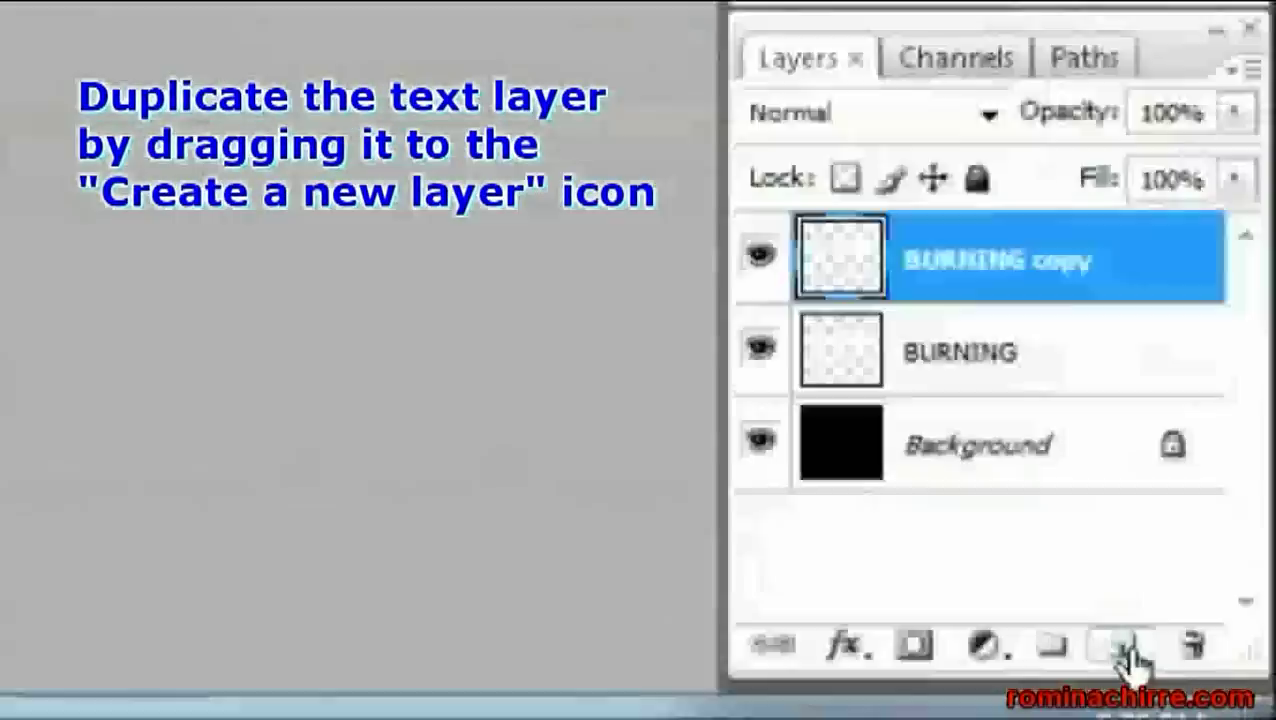
click(982, 368)
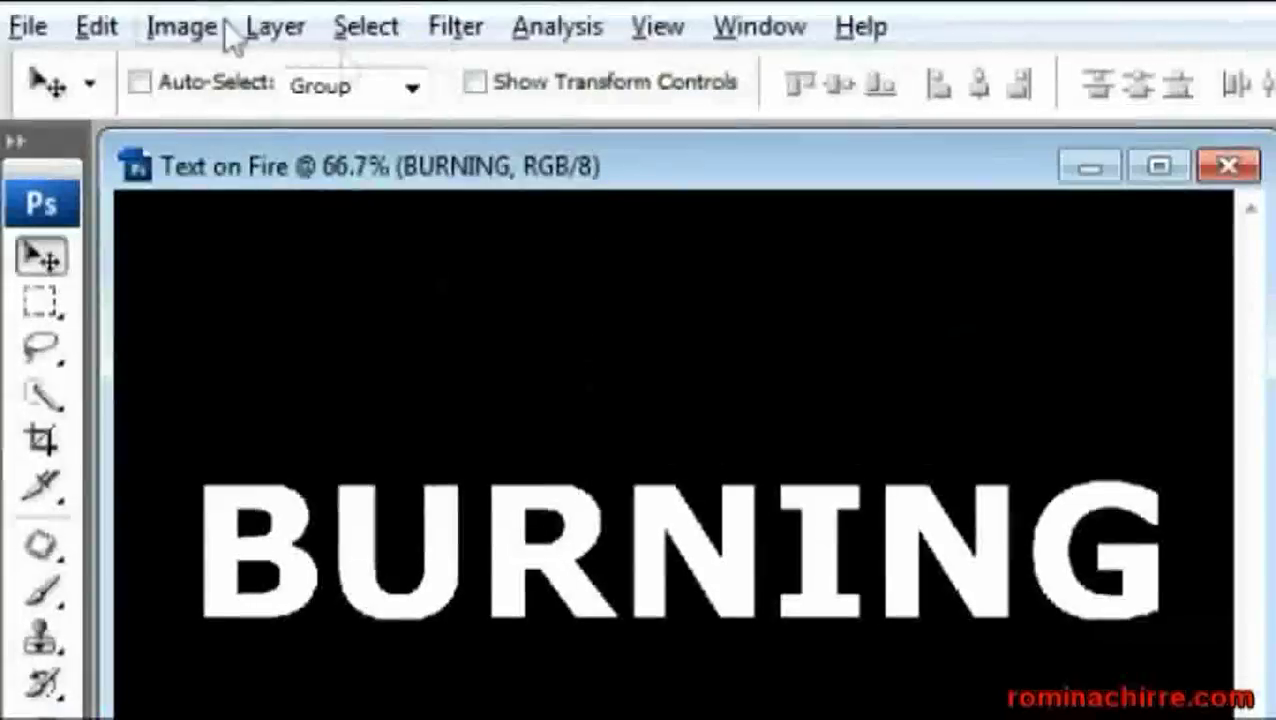
click(196, 28)
mouse_move(60, 63)
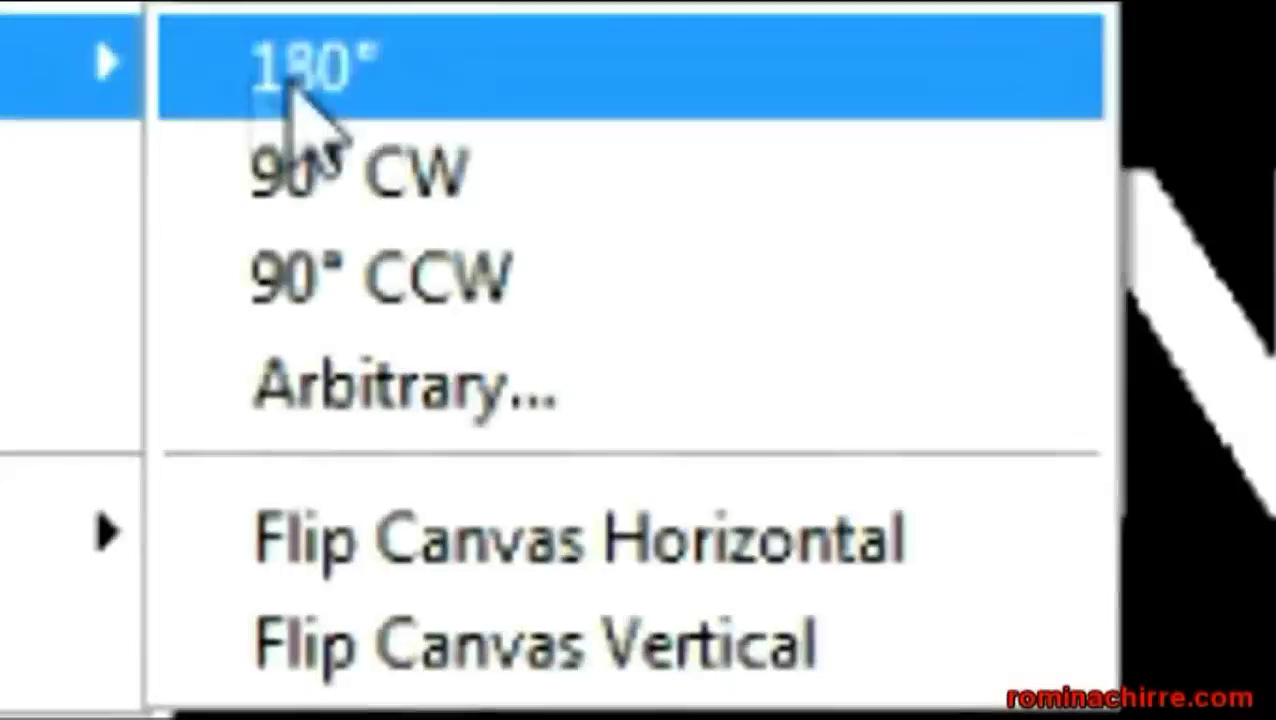
Rotate the canvas 90° clockwise and apply the Wind filter four times
click(642, 487)
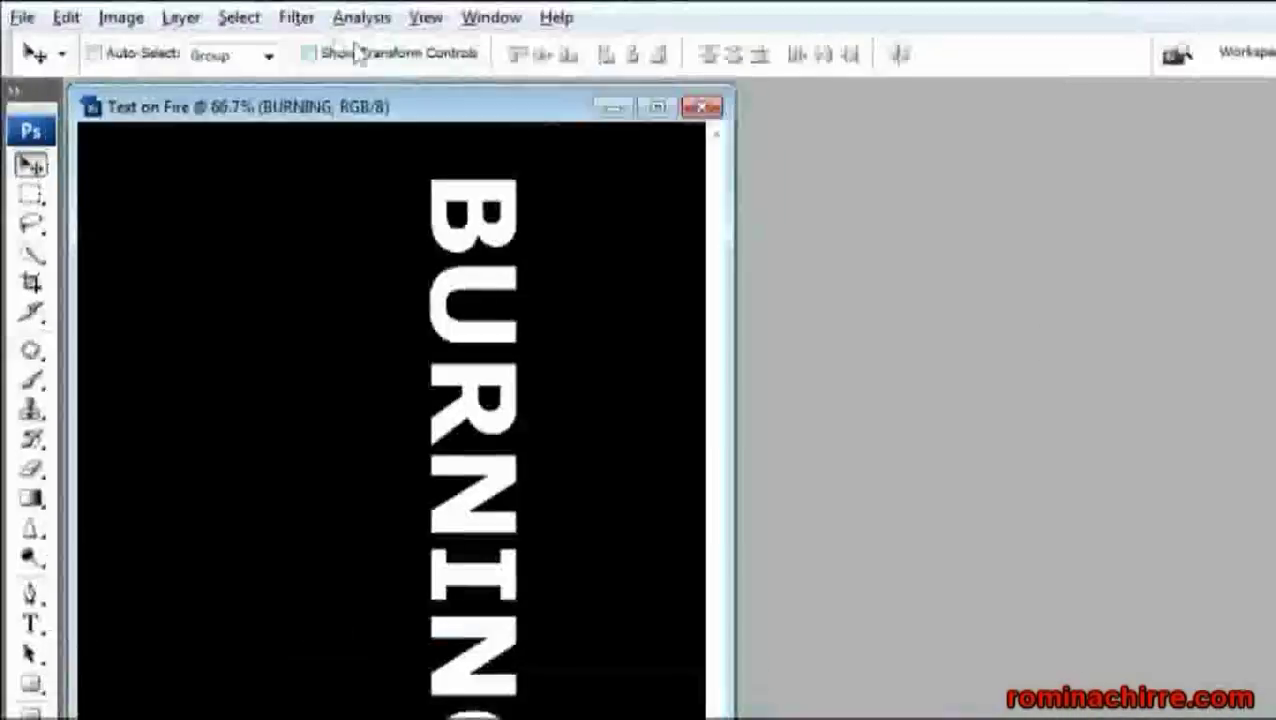
click(298, 18)
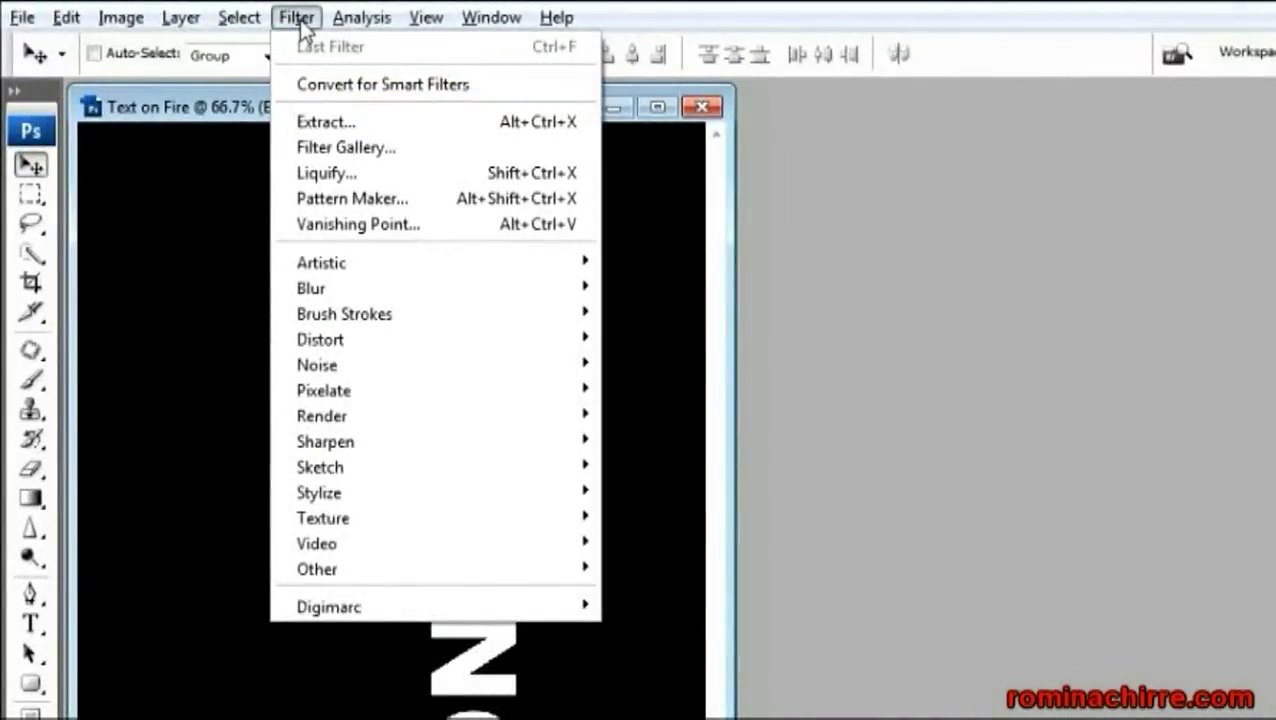
mouse_move(400, 64)
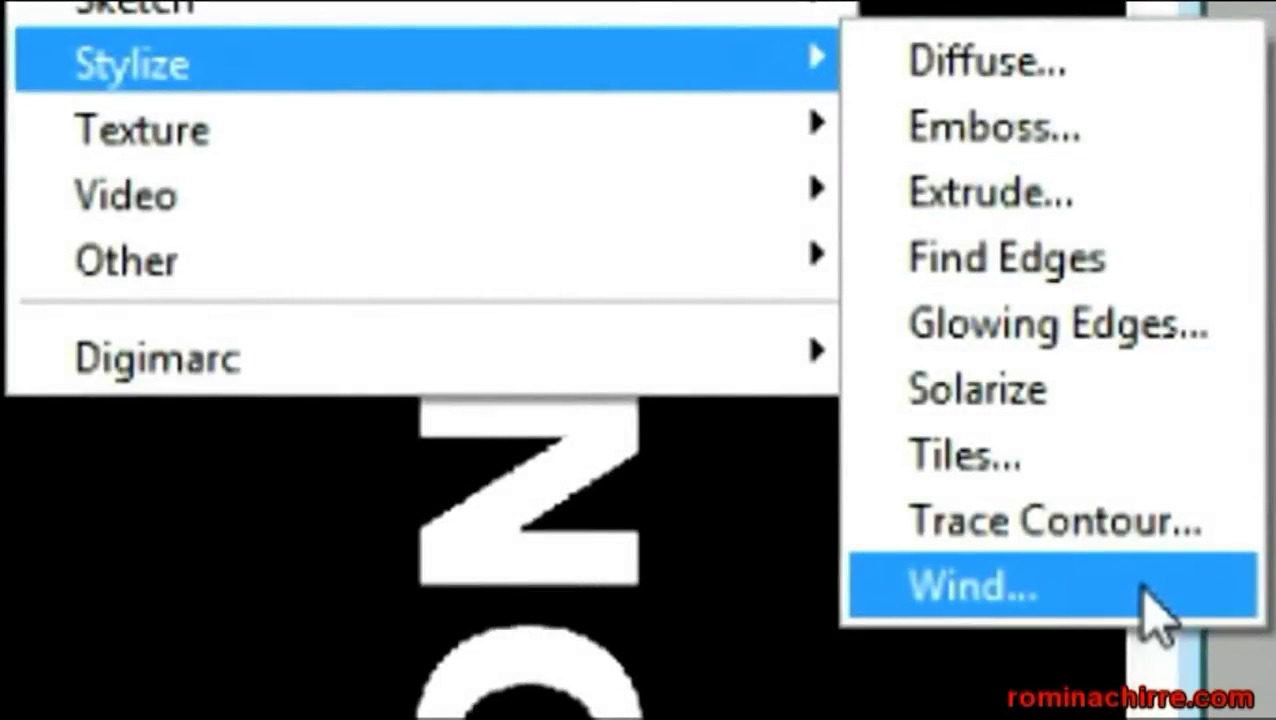
click(1143, 590)
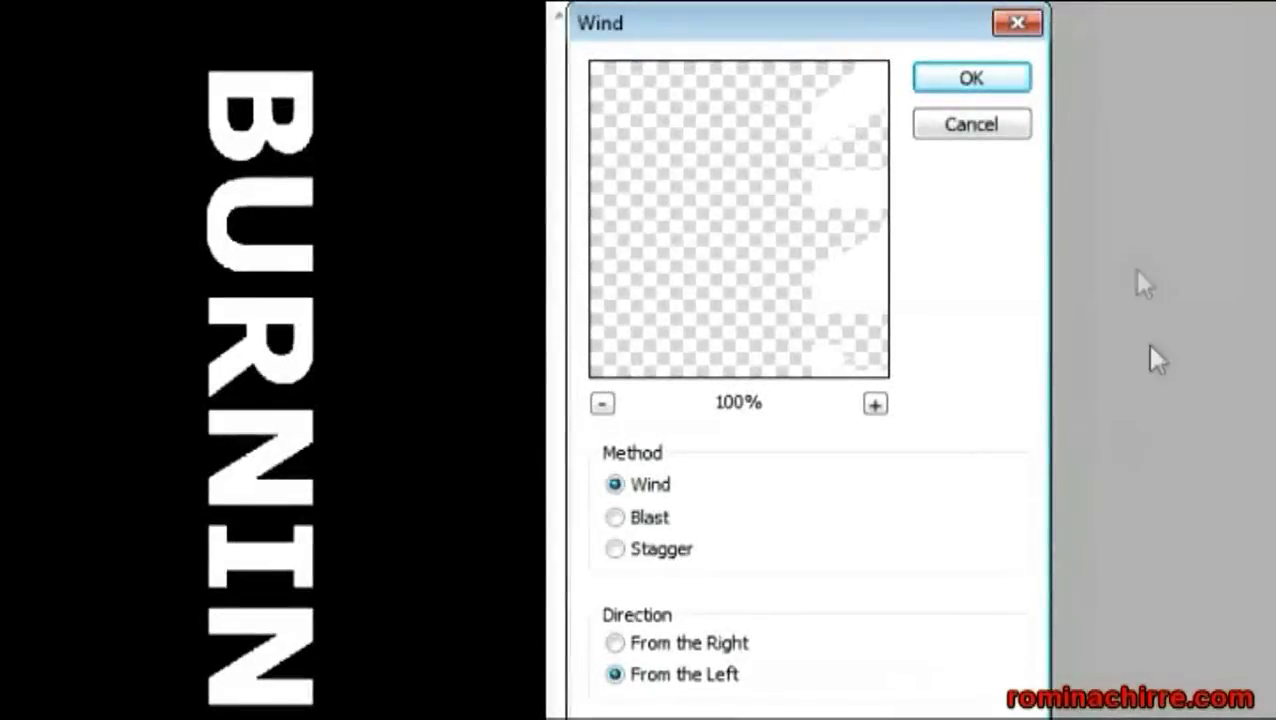
click(998, 70)
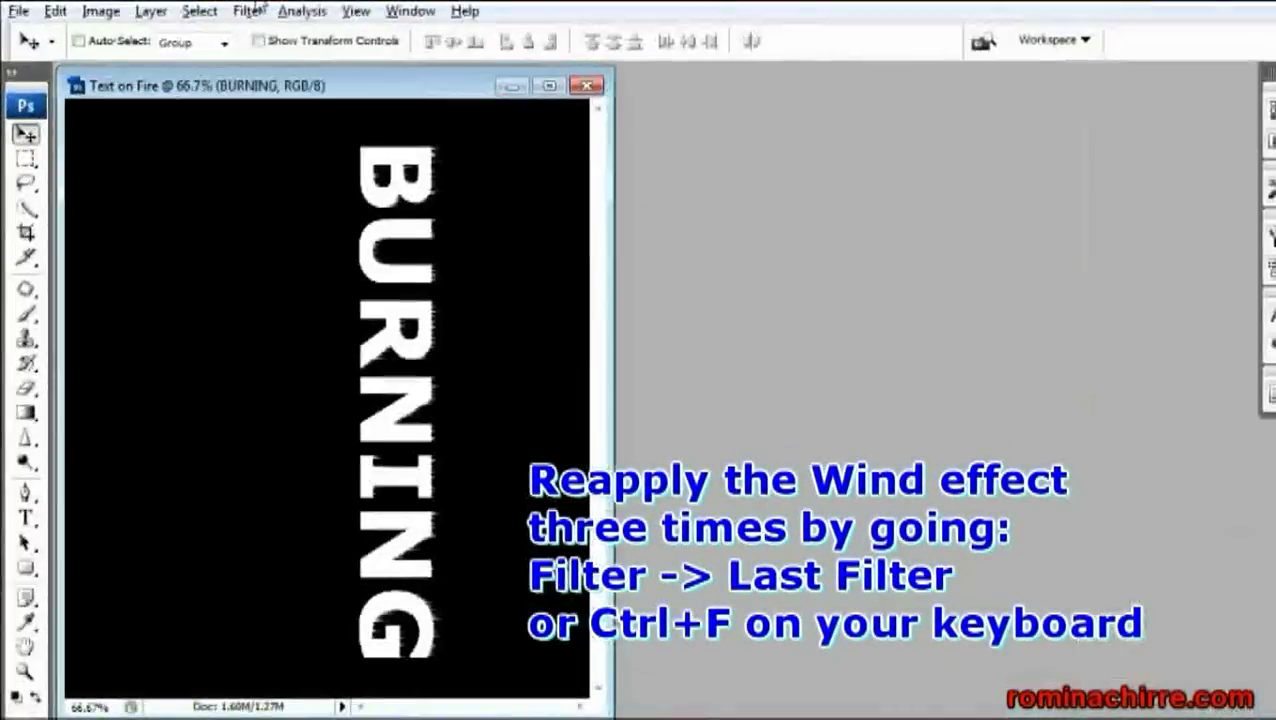
click(205, 31)
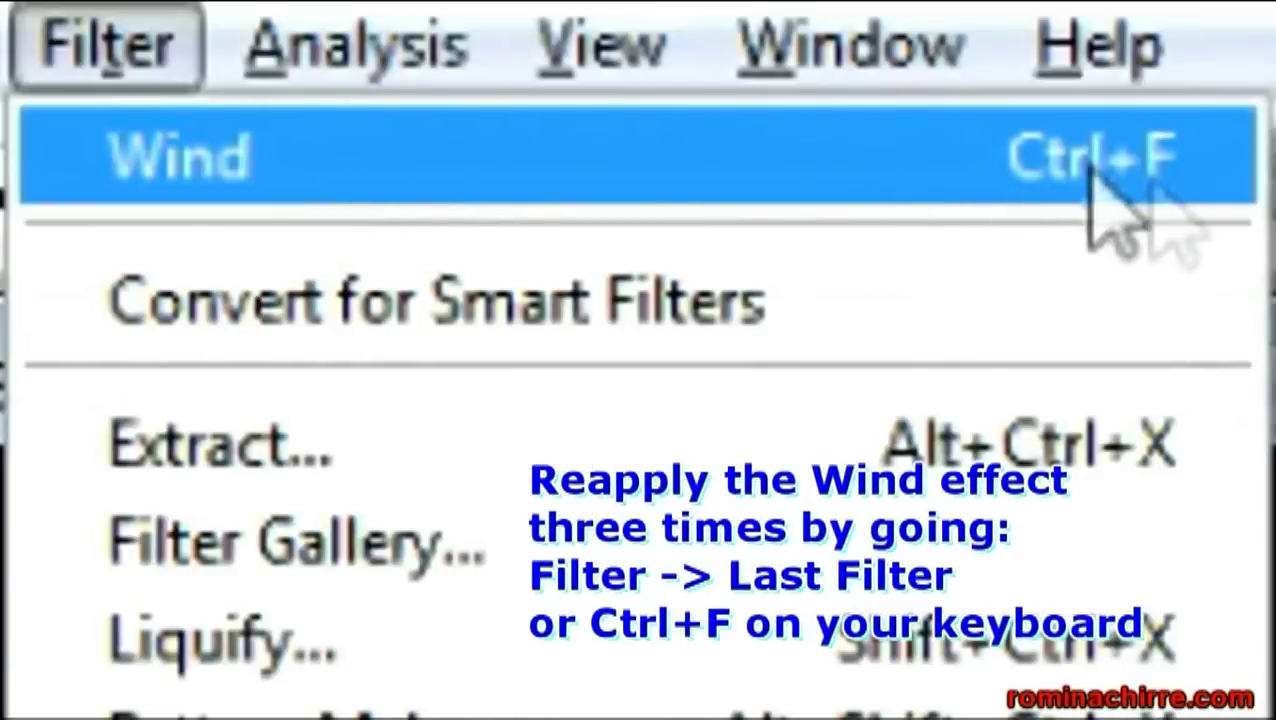
click(1091, 176)
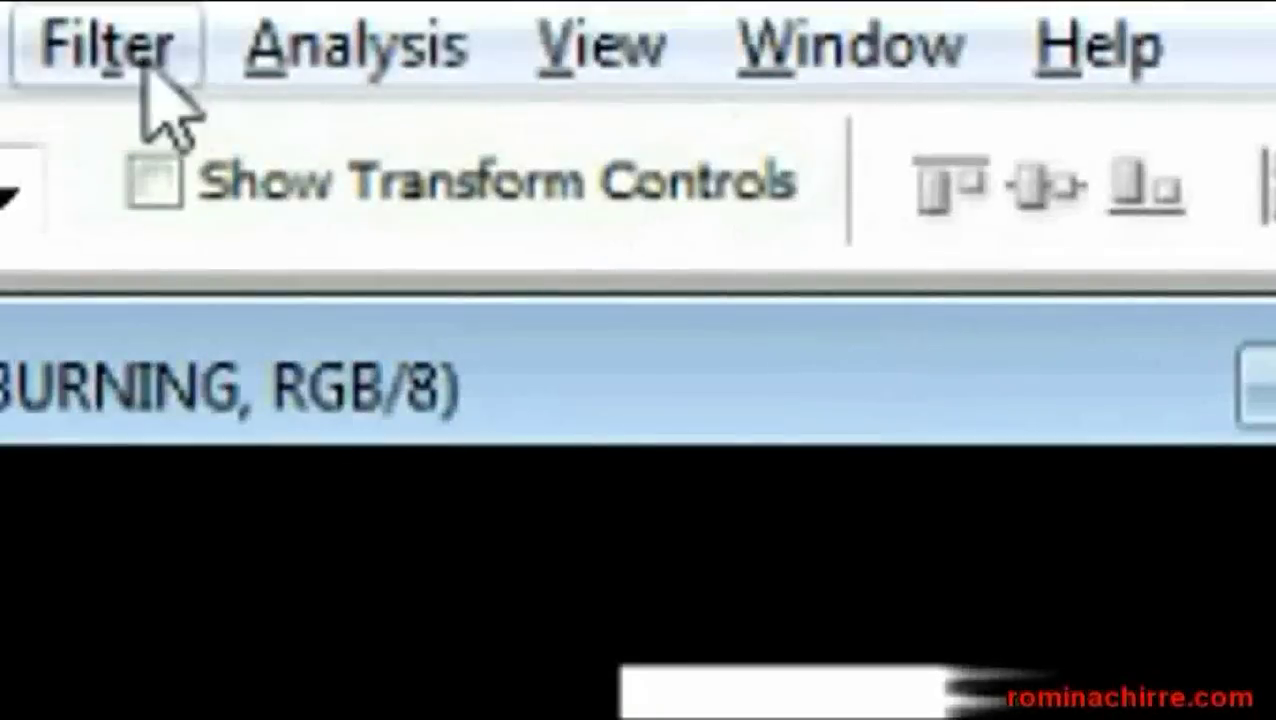
click(247, 11)
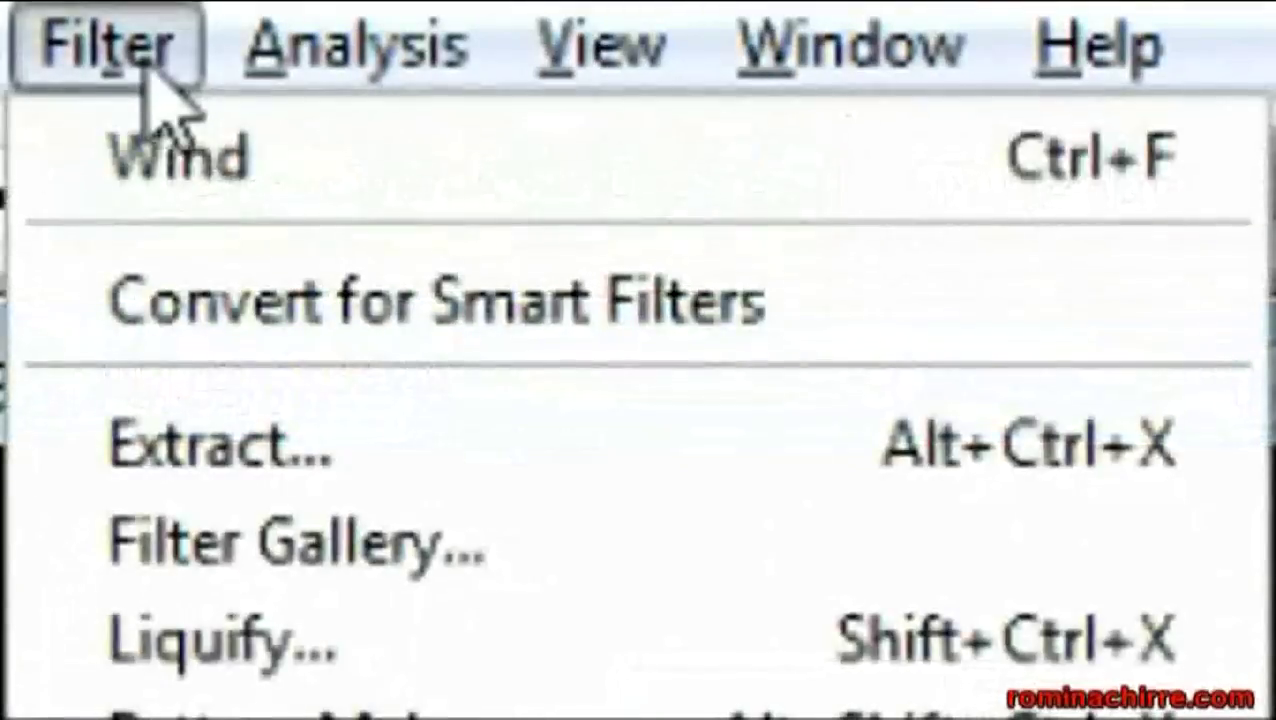
click(1208, 185)
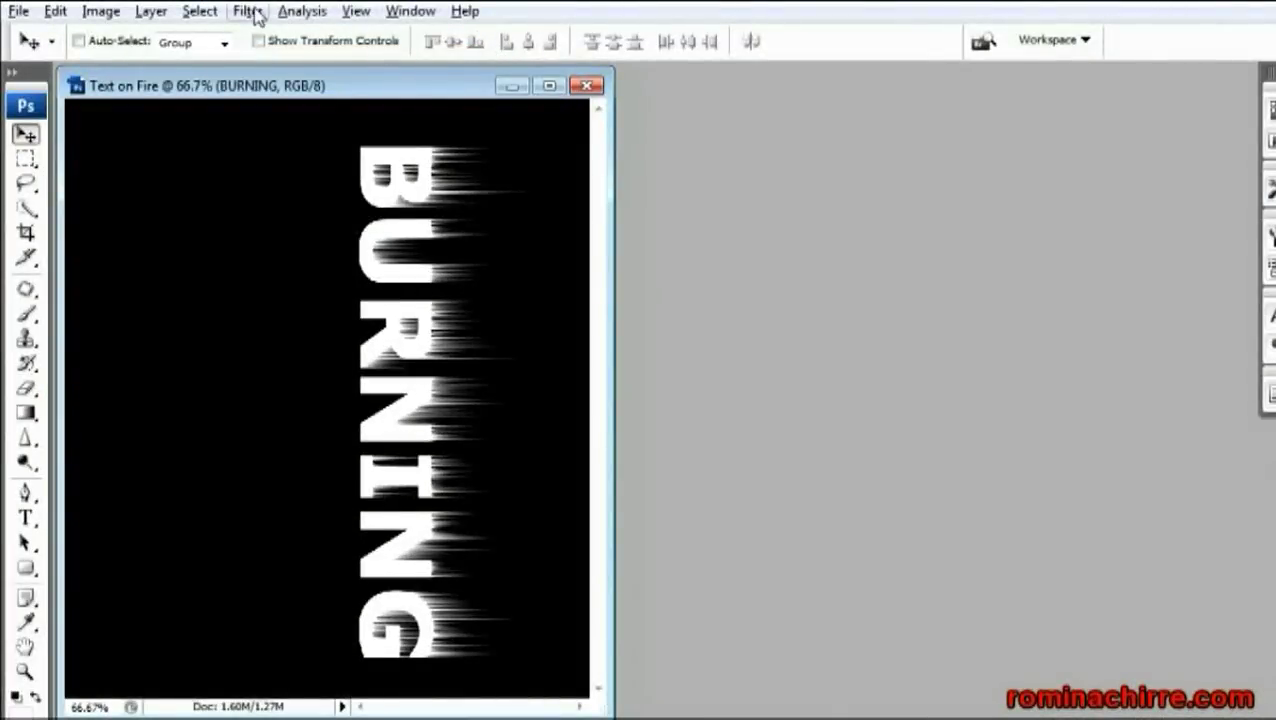
click(250, 12)
click(470, 45)
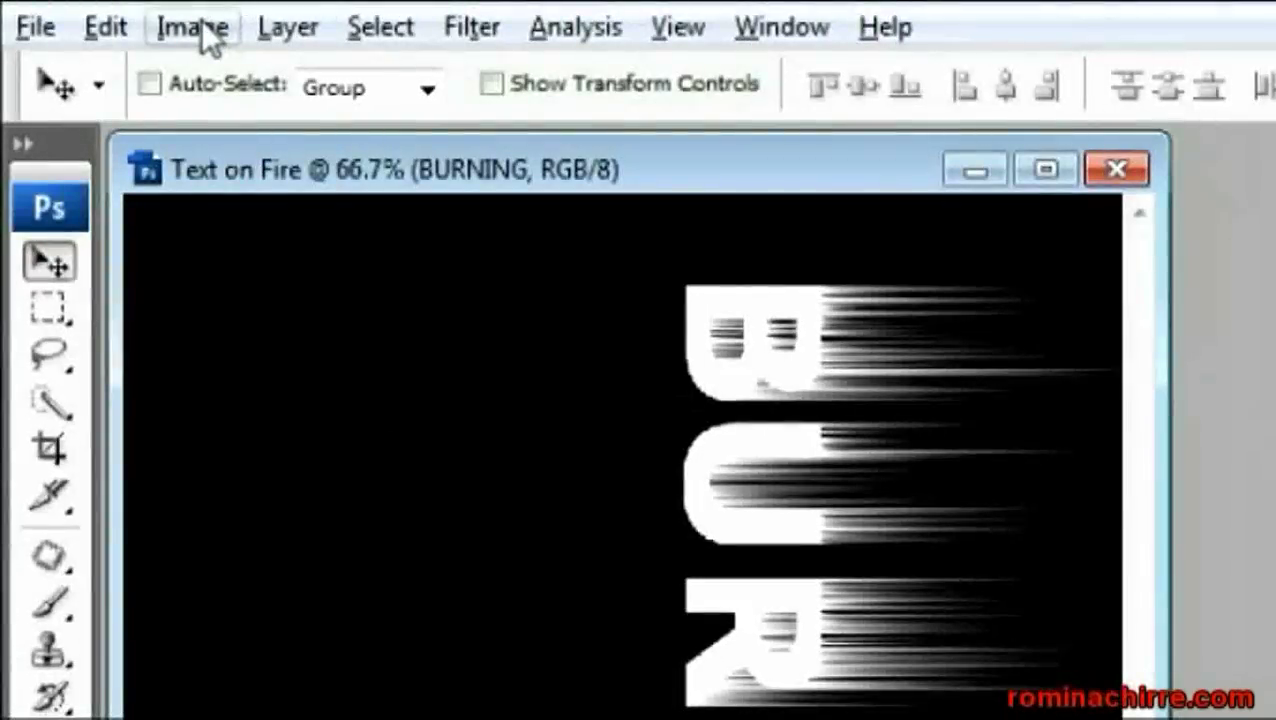
click(104, 13)
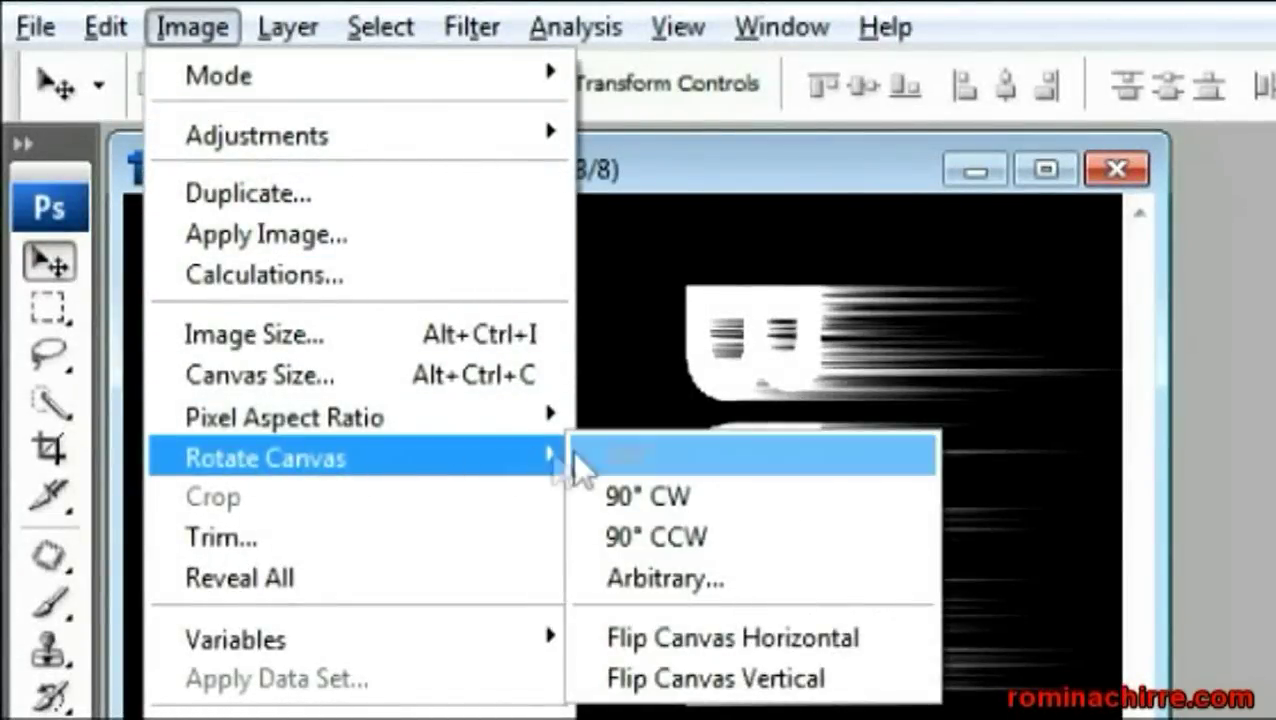
mouse_move(70, 63)
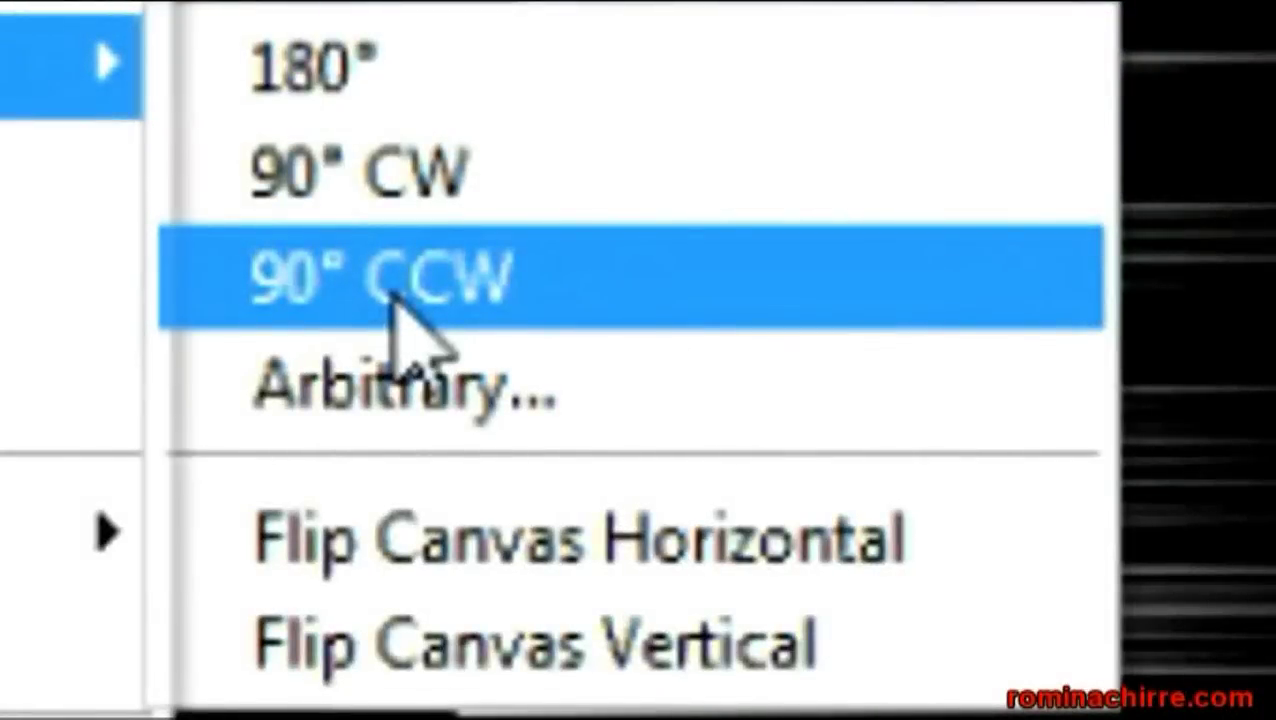
Rotate the canvas 90° counter-clockwise and apply a 3-pixel Gaussian Blur
click(392, 299)
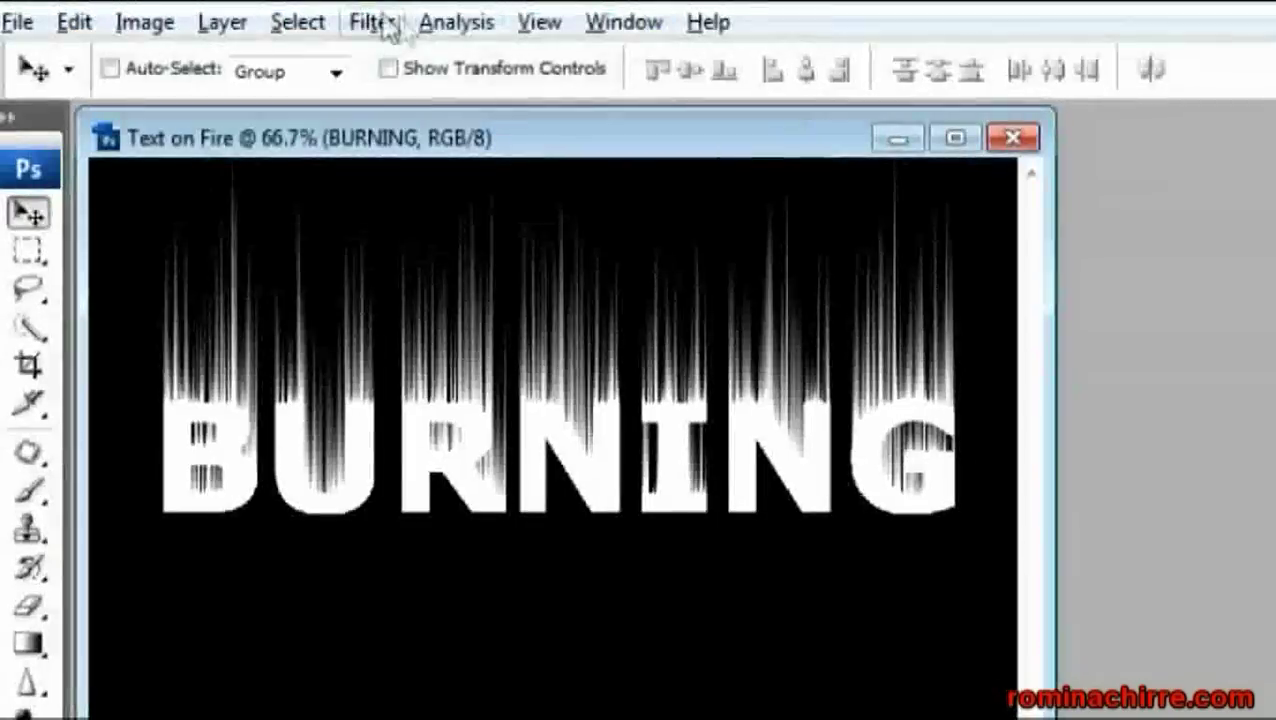
click(376, 22)
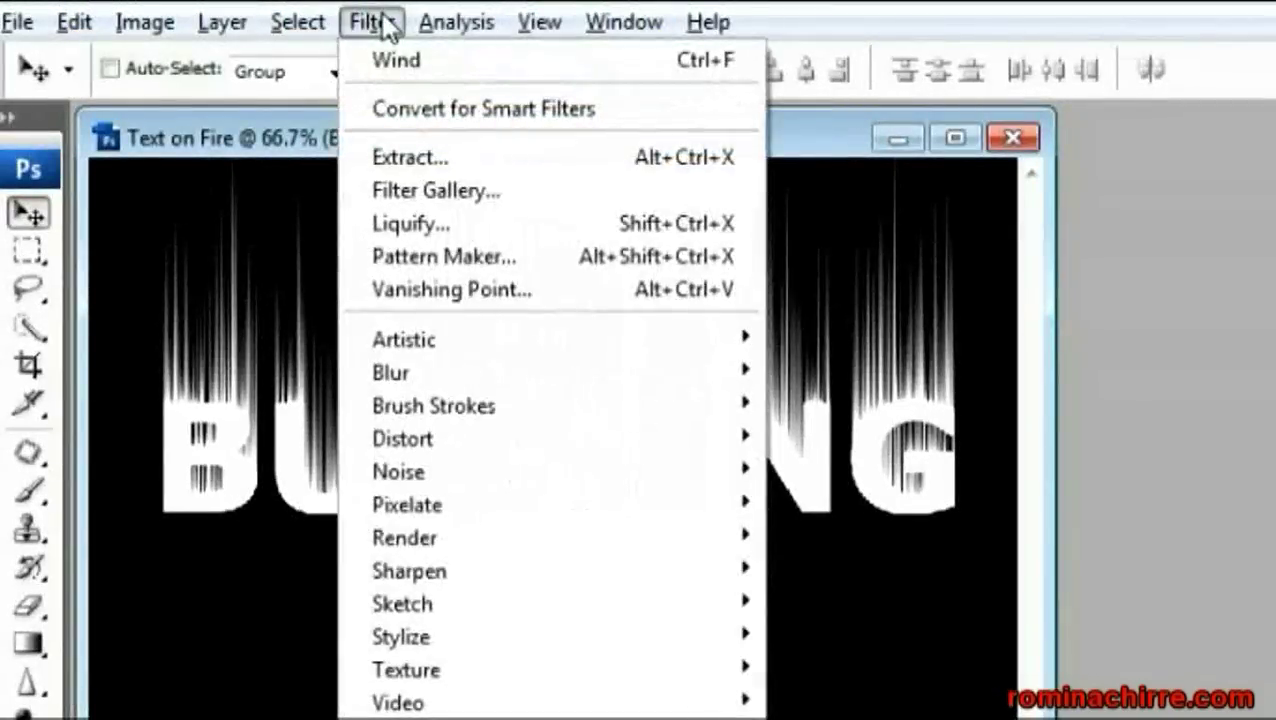
mouse_move(450, 60)
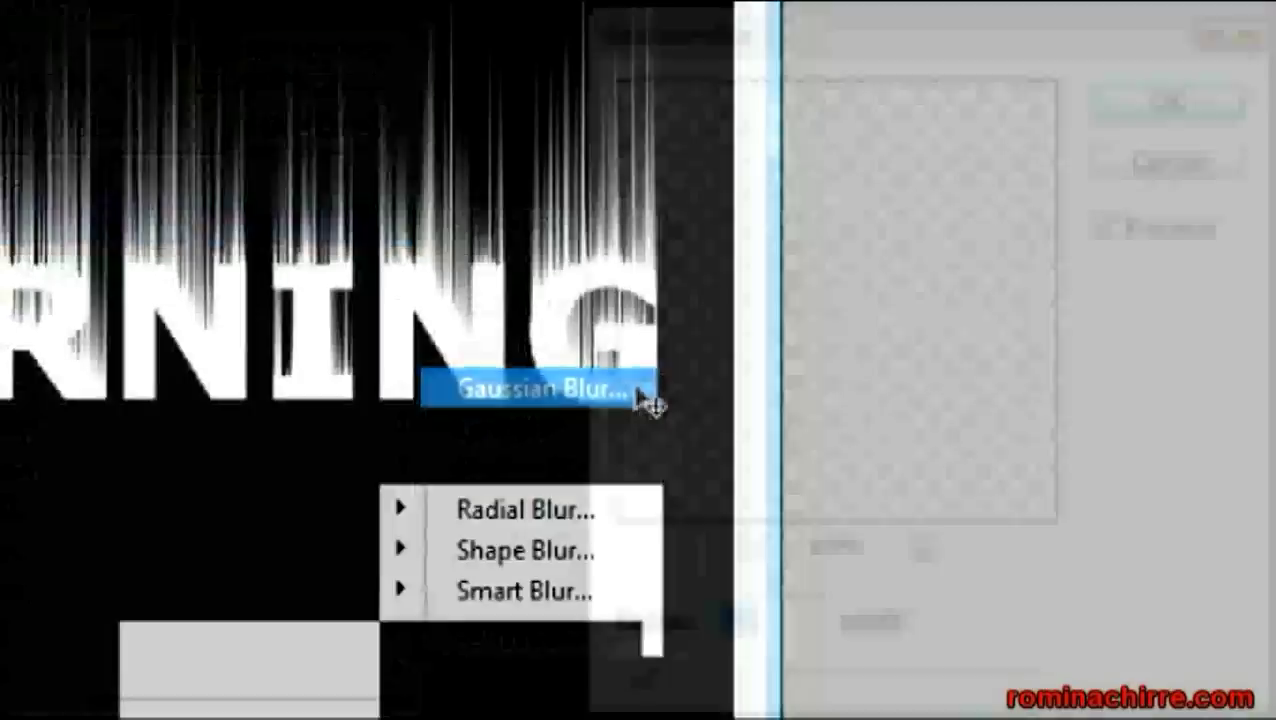
click(1183, 312)
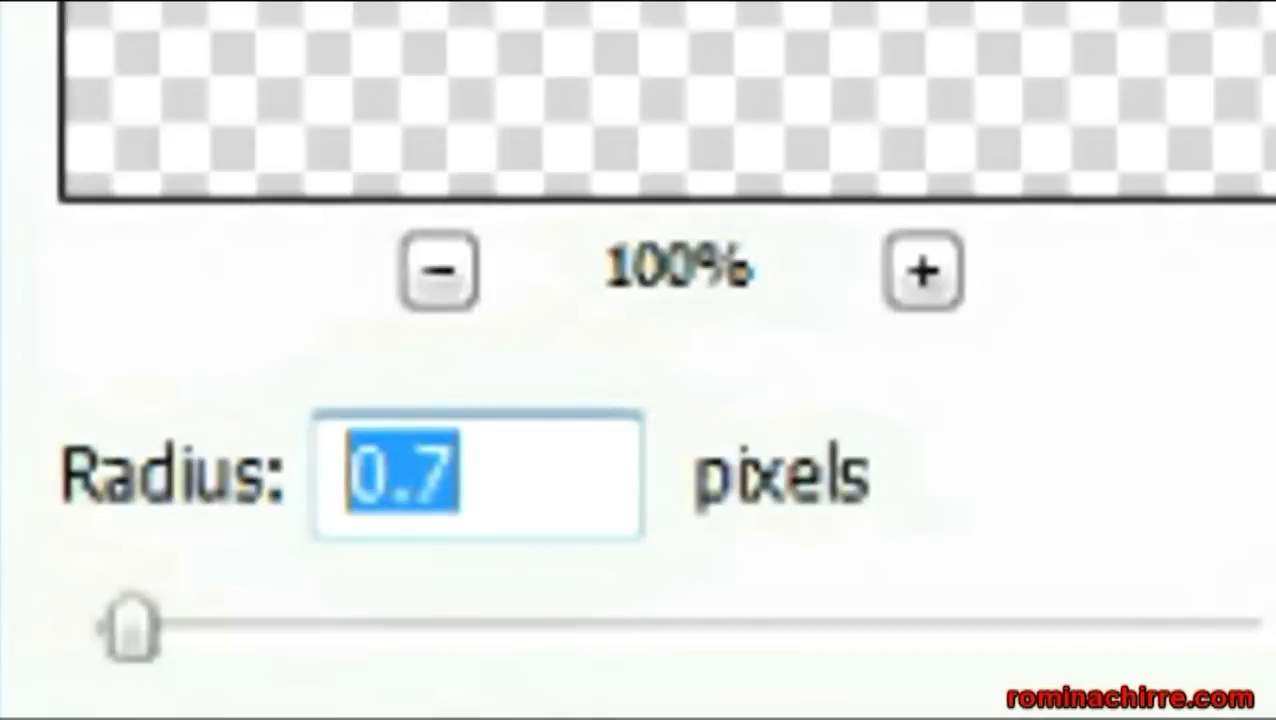
text(3)
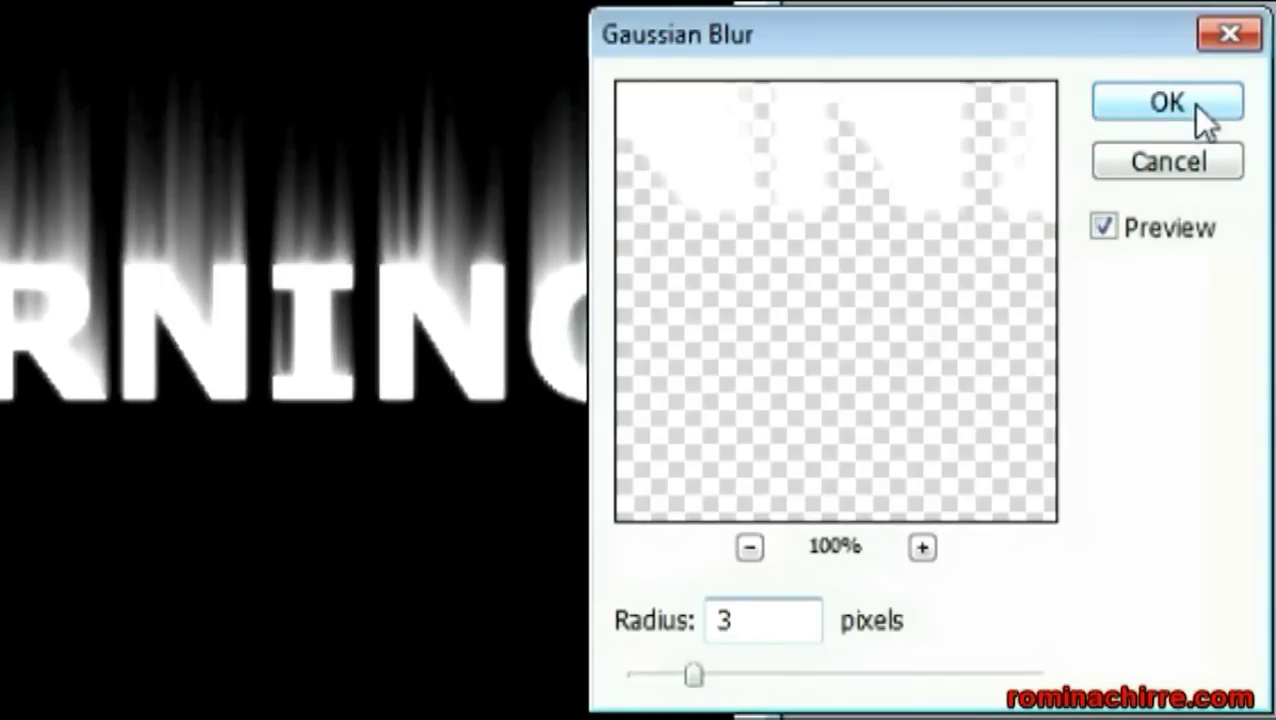
click(1192, 105)
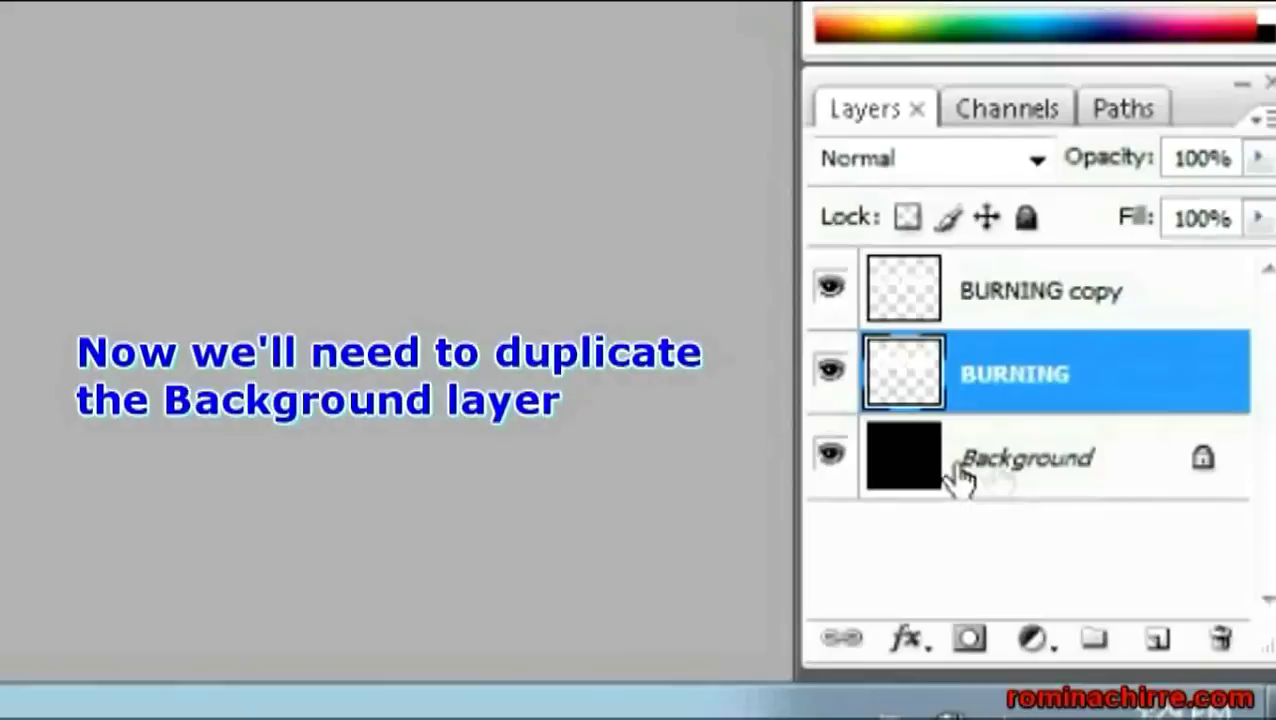
Duplicate the Background layer and merge the copy with the BURNING layer
drag(1077, 470, 1158, 638)
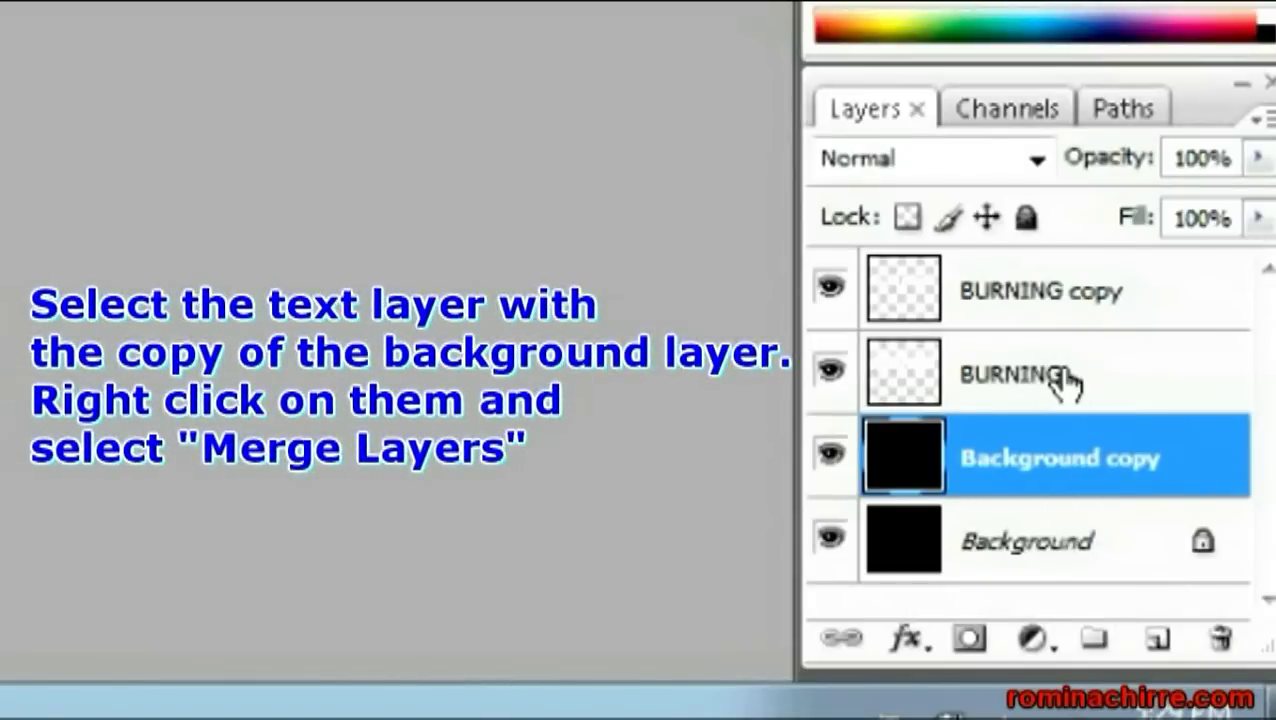
ctrl+click(1066, 382)
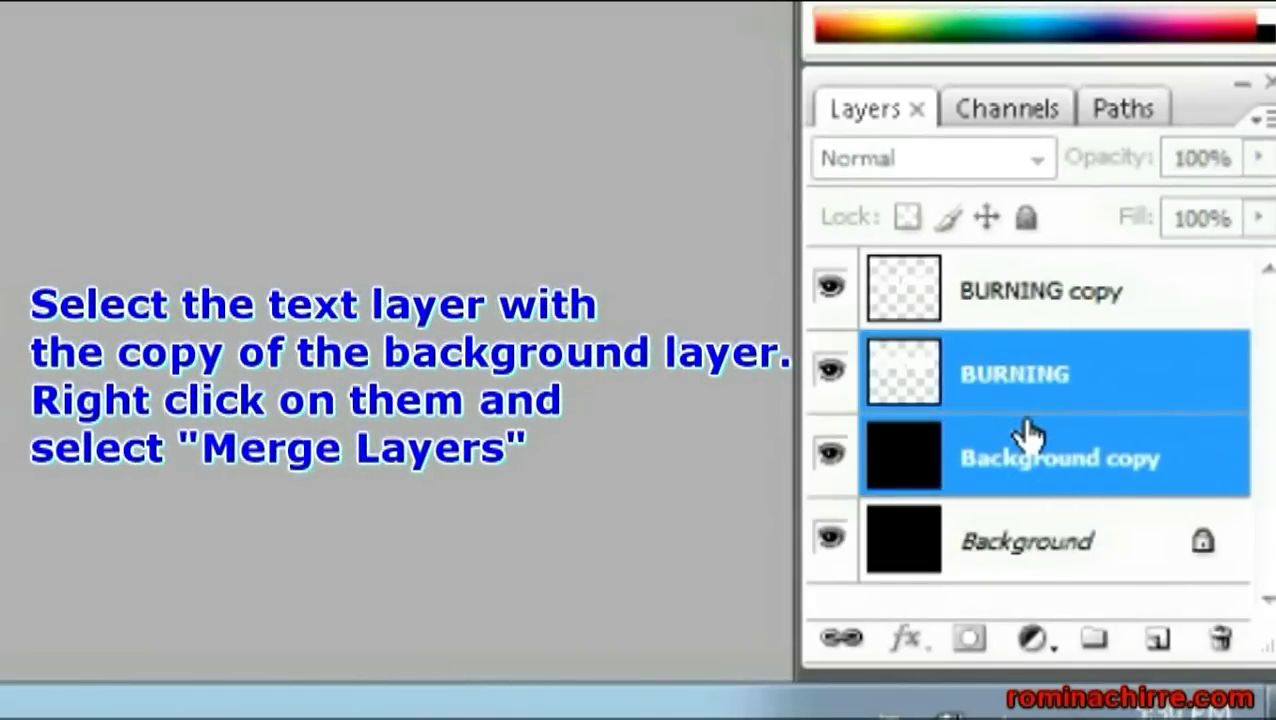
right_click(1030, 435)
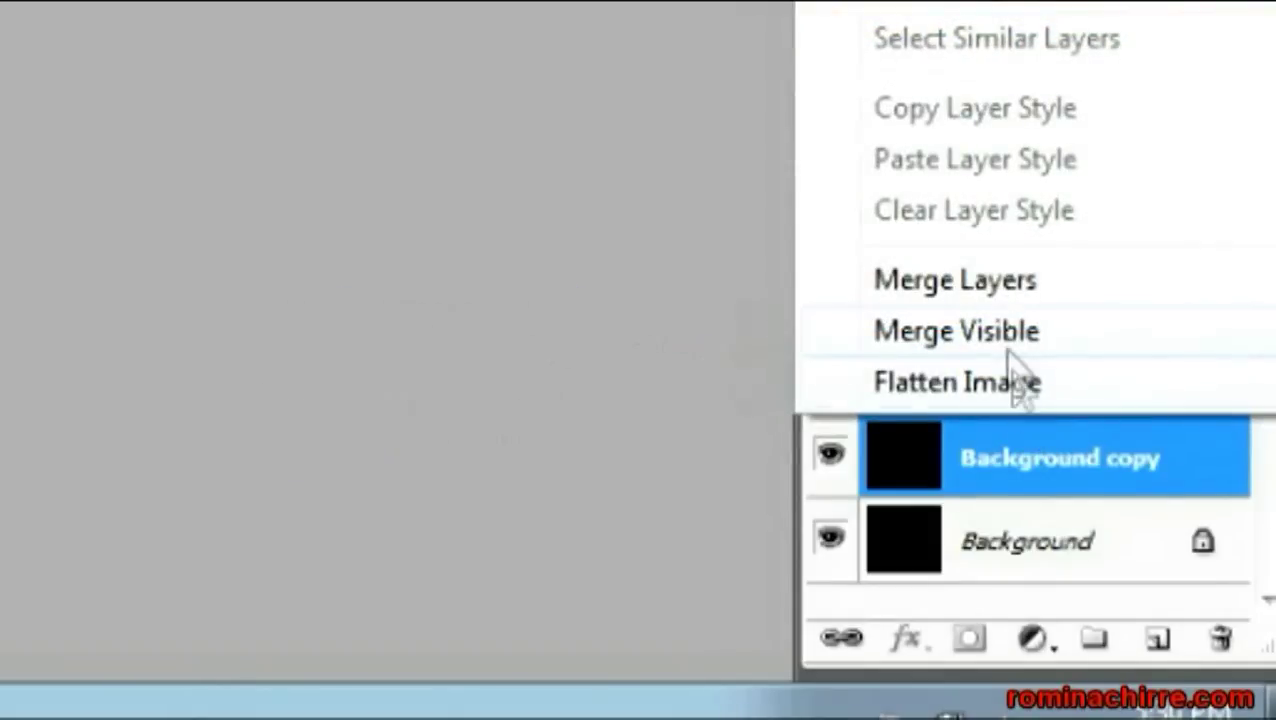
click(1000, 281)
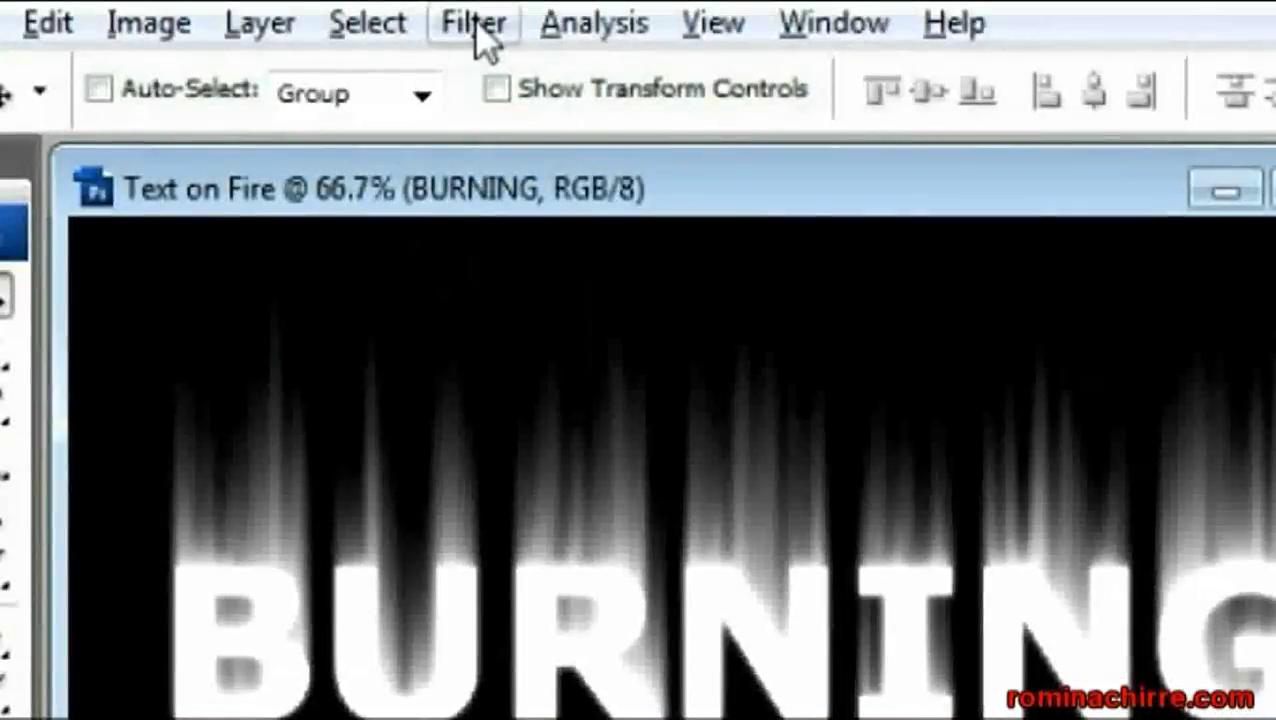
click(477, 28)
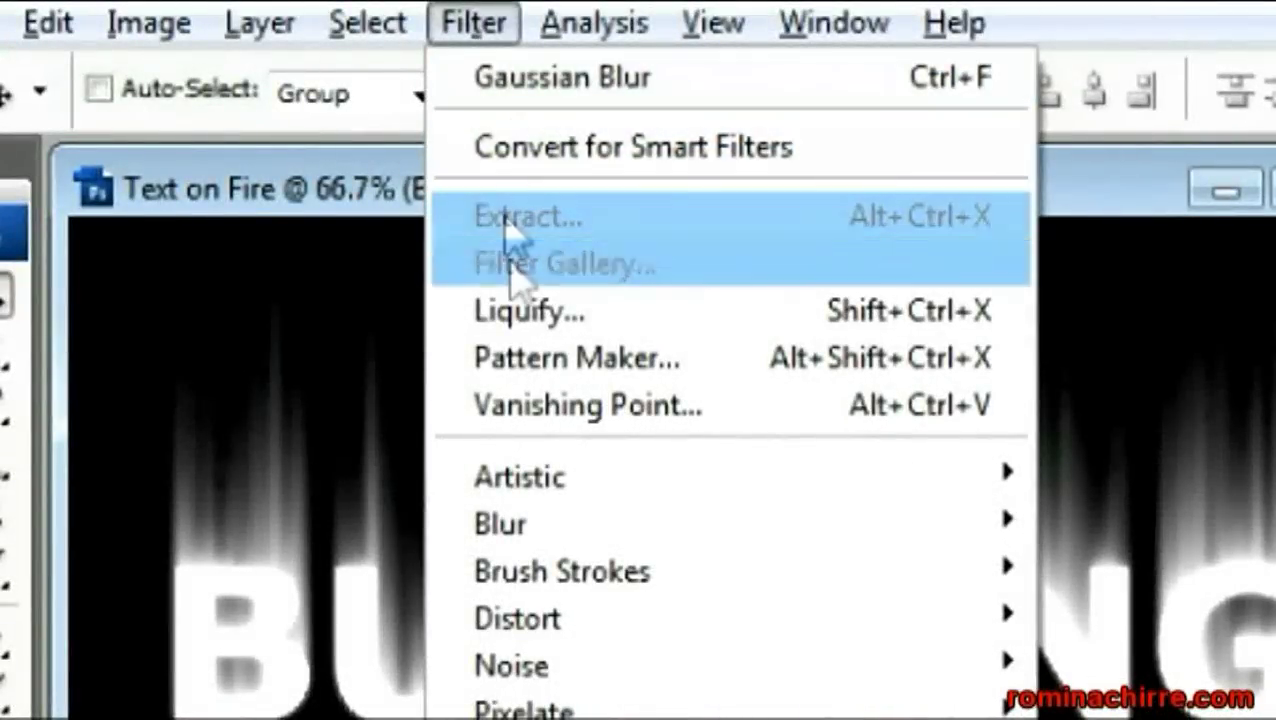
Open Liquify with brush size 75, density 11 and pressure 9
click(718, 330)
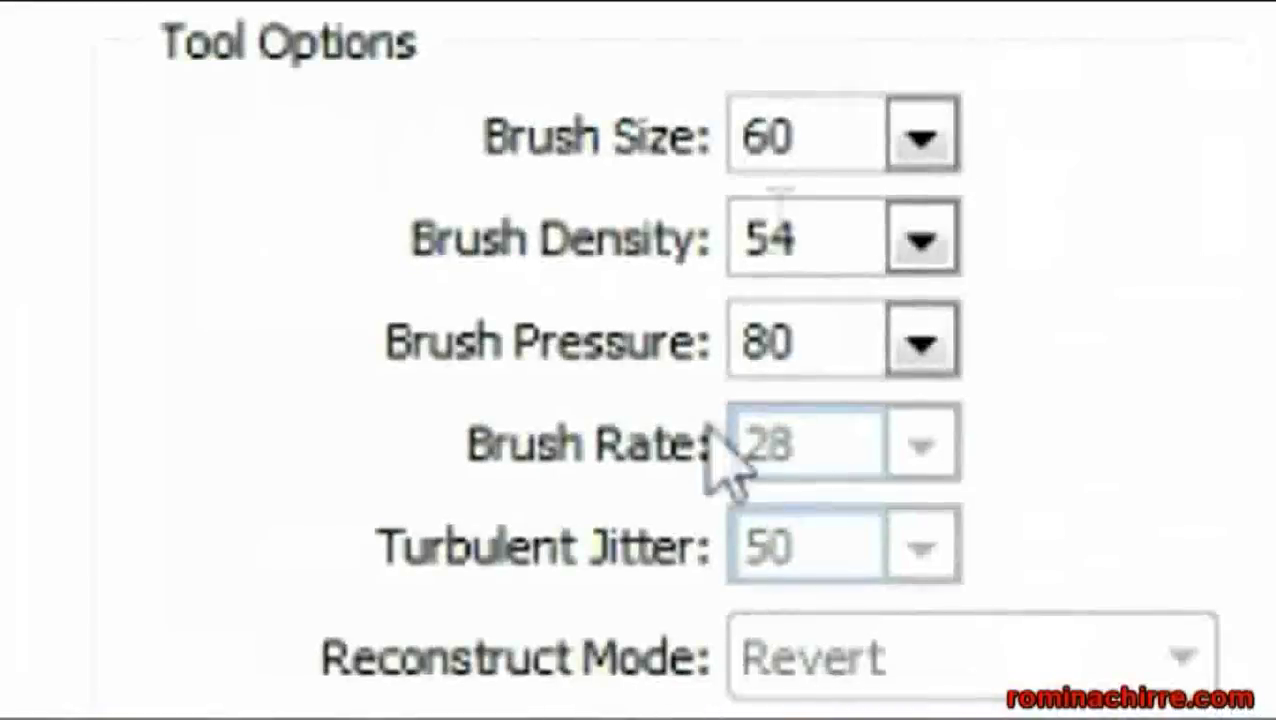
click(845, 135)
text(75)
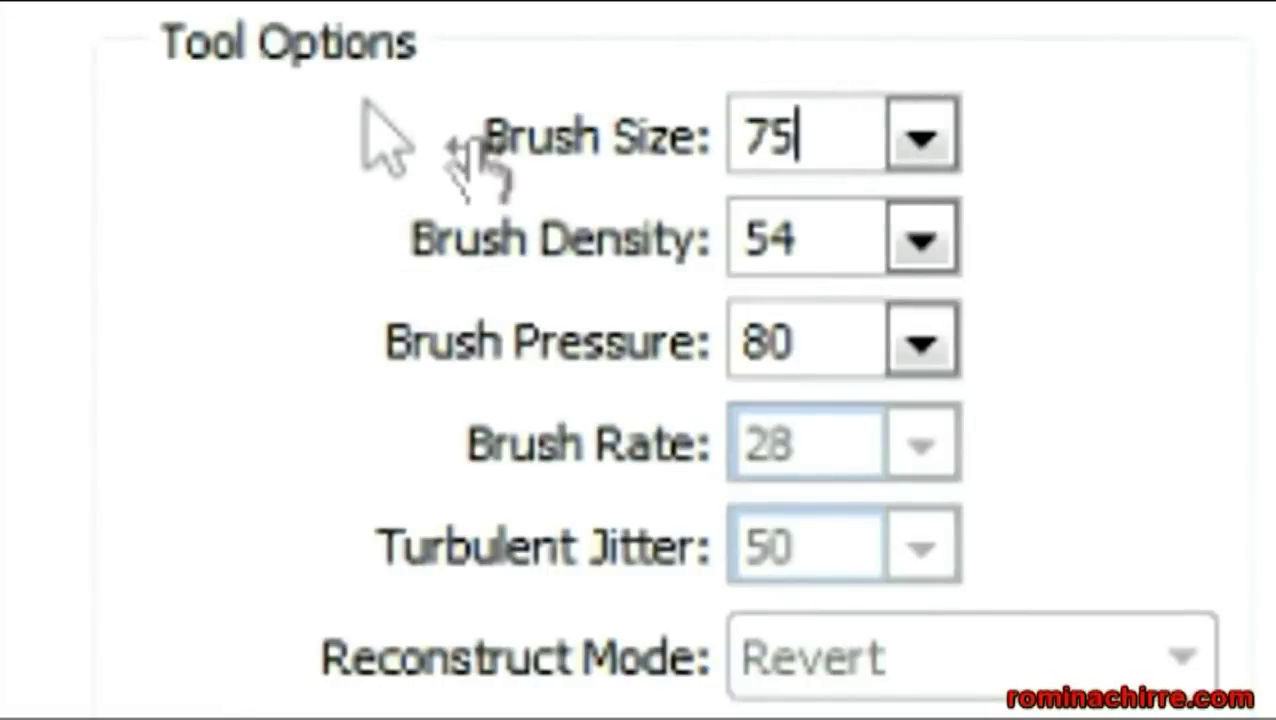
click(877, 256)
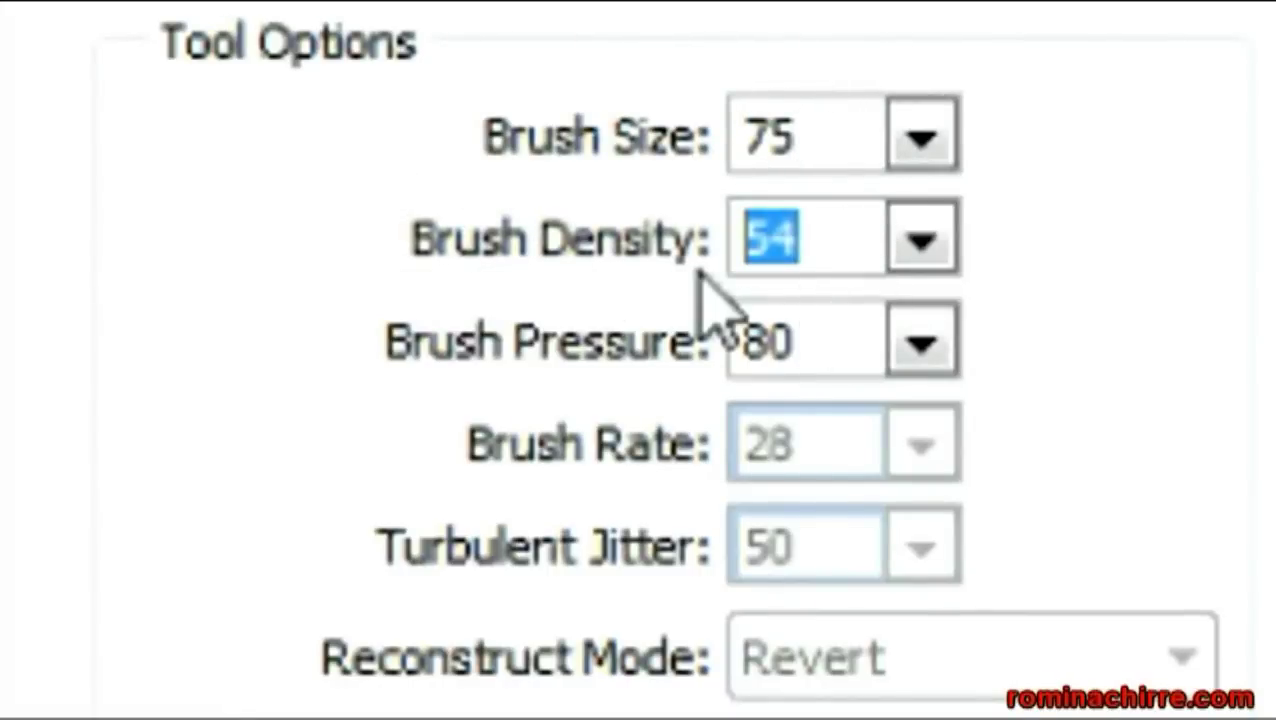
click(834, 319)
text(9)
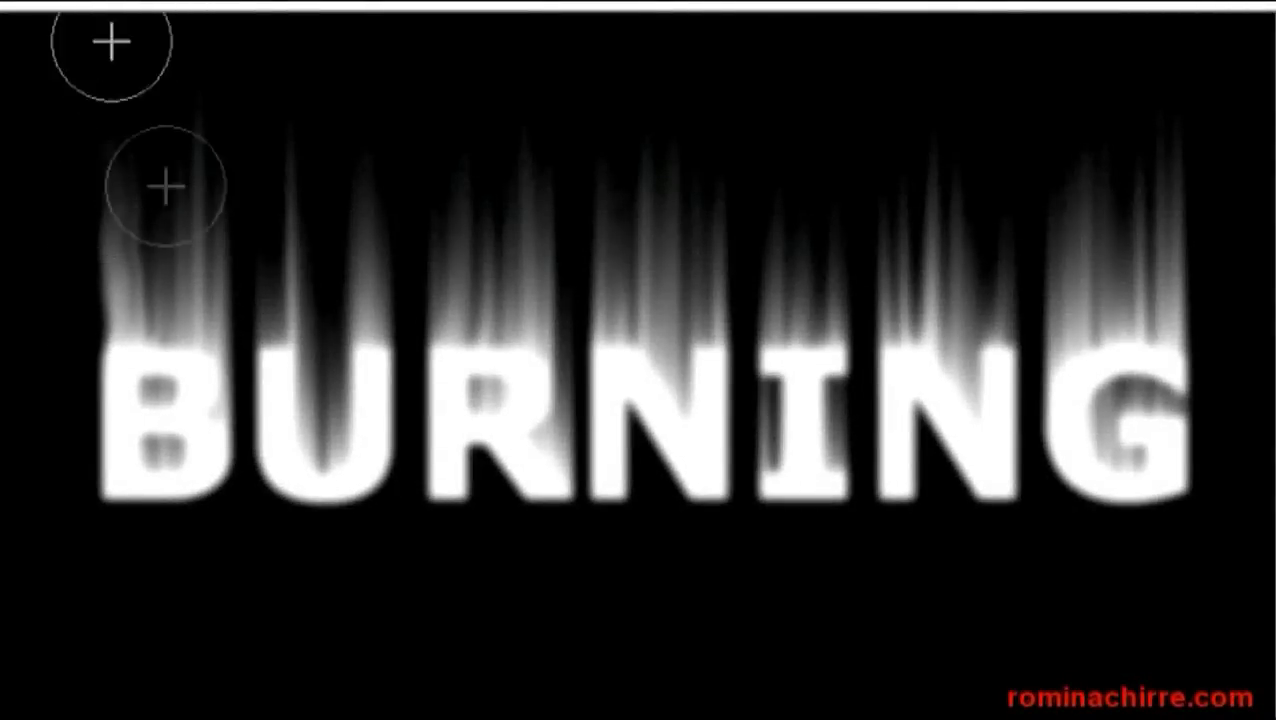
Warp the streaks above B, U and R upward into wavy flames
mouse_move(165, 295)
mouse_down()
mouse_move(179, 251)
mouse_move(161, 62)
mouse_up()
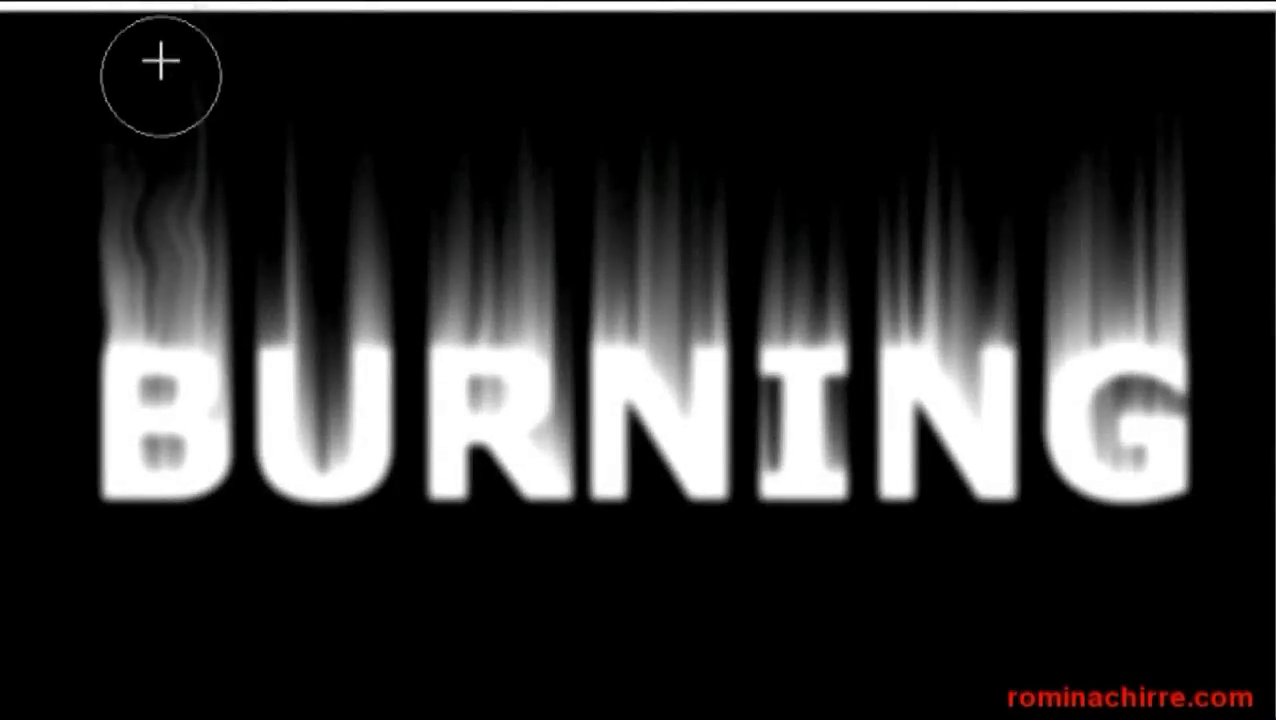
drag(217, 295, 188, 48)
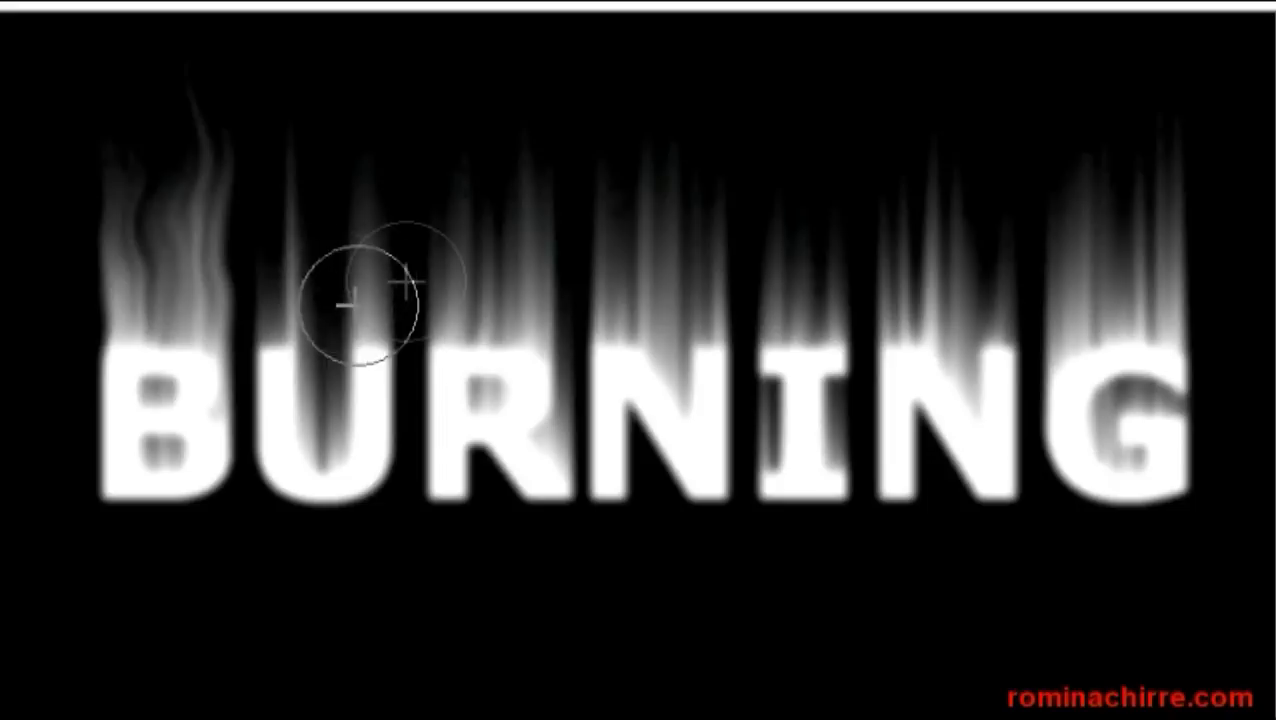
mouse_move(277, 302)
mouse_down()
mouse_move(285, 171)
mouse_move(262, 83)
mouse_up()
mouse_move(343, 292)
mouse_down()
mouse_move(362, 279)
mouse_move(367, 185)
mouse_move(347, 6)
mouse_up()
mouse_move(326, 418)
mouse_down()
mouse_move(316, 427)
mouse_move(333, 333)
mouse_move(314, 266)
mouse_move(362, 4)
mouse_up()
drag(455, 312, 433, 6)
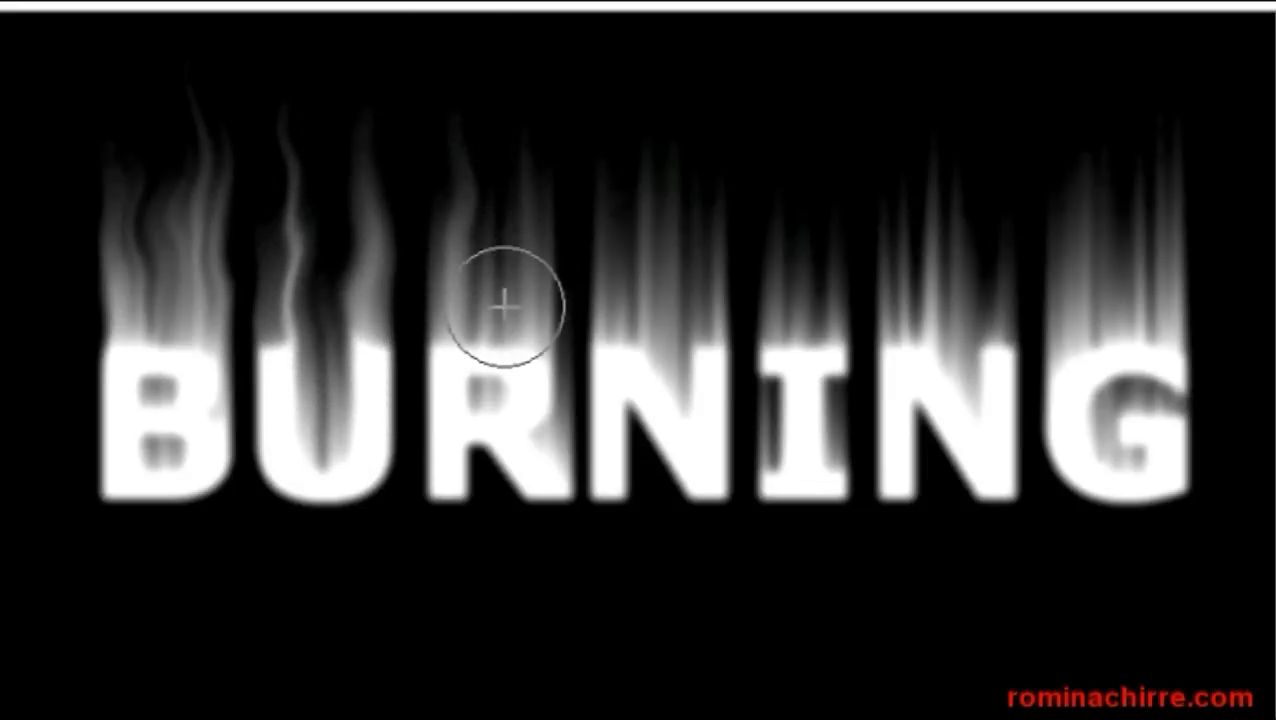
mouse_move(494, 311)
mouse_down()
mouse_move(510, 253)
mouse_move(496, 137)
mouse_move(515, 85)
mouse_up()
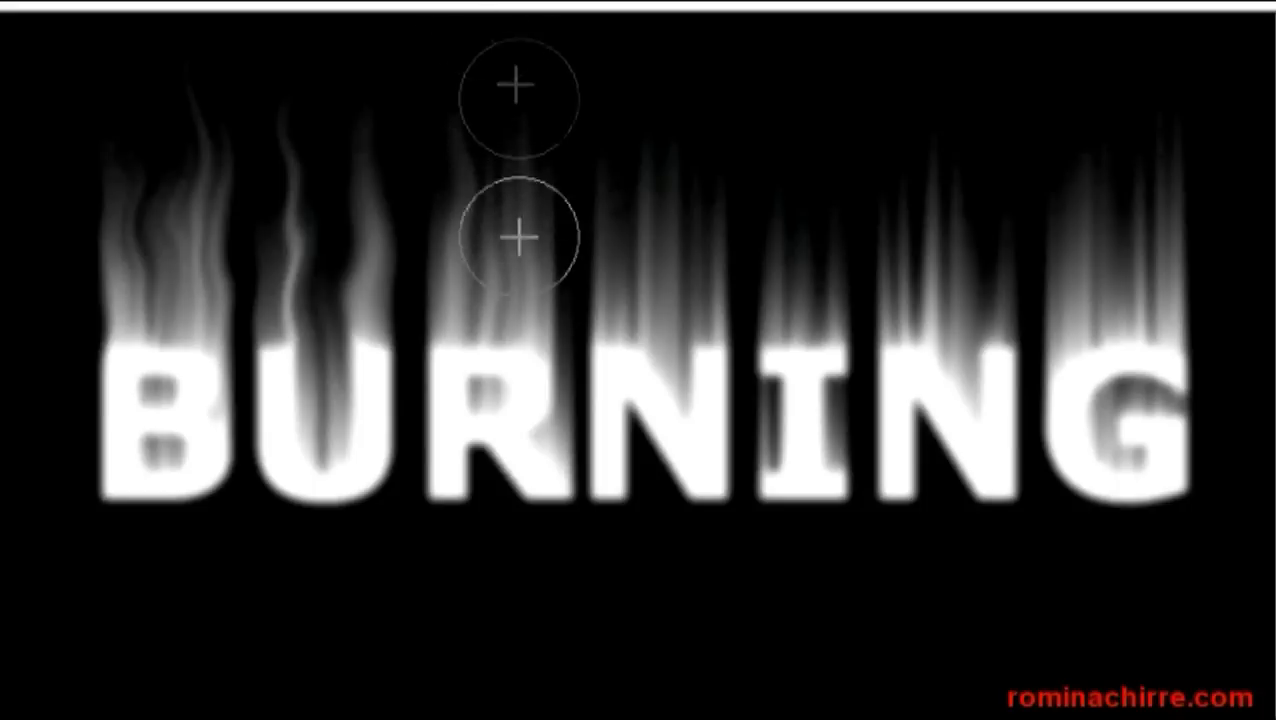
drag(527, 300, 535, 57)
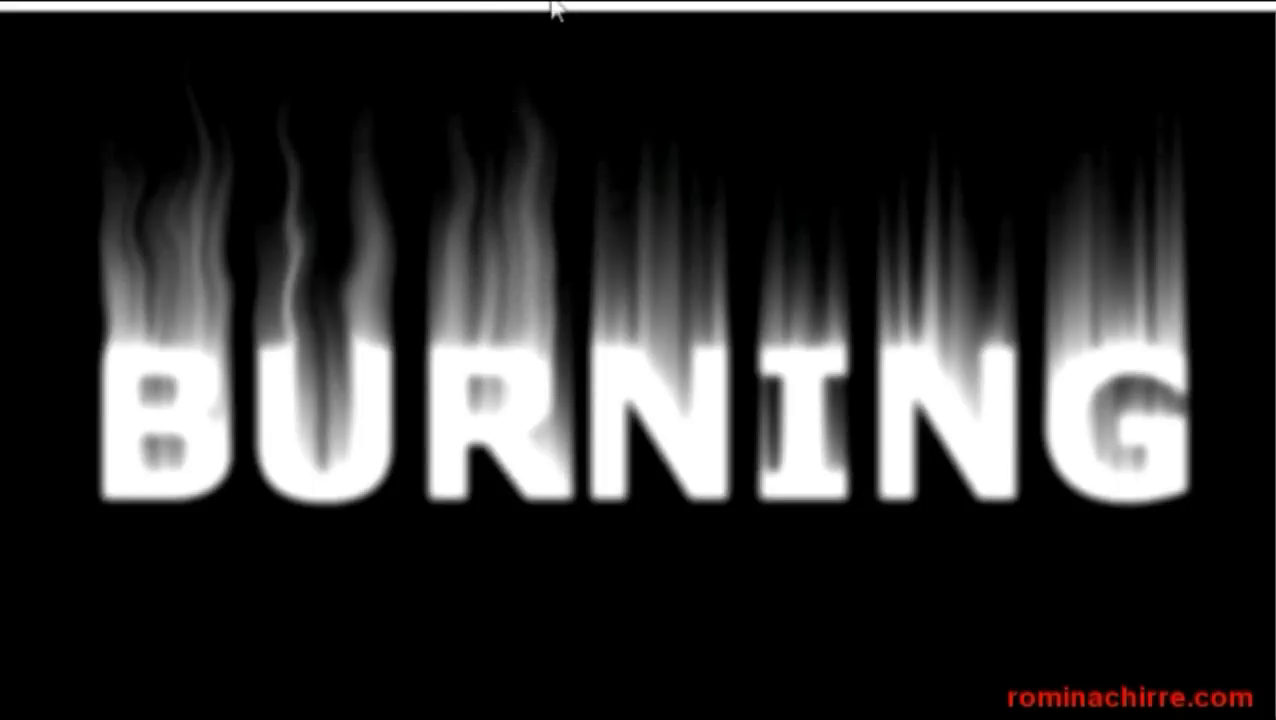
Warp the streaks above N, I, N and G into taller flickering flames
drag(611, 320, 587, 91)
drag(641, 293, 664, 83)
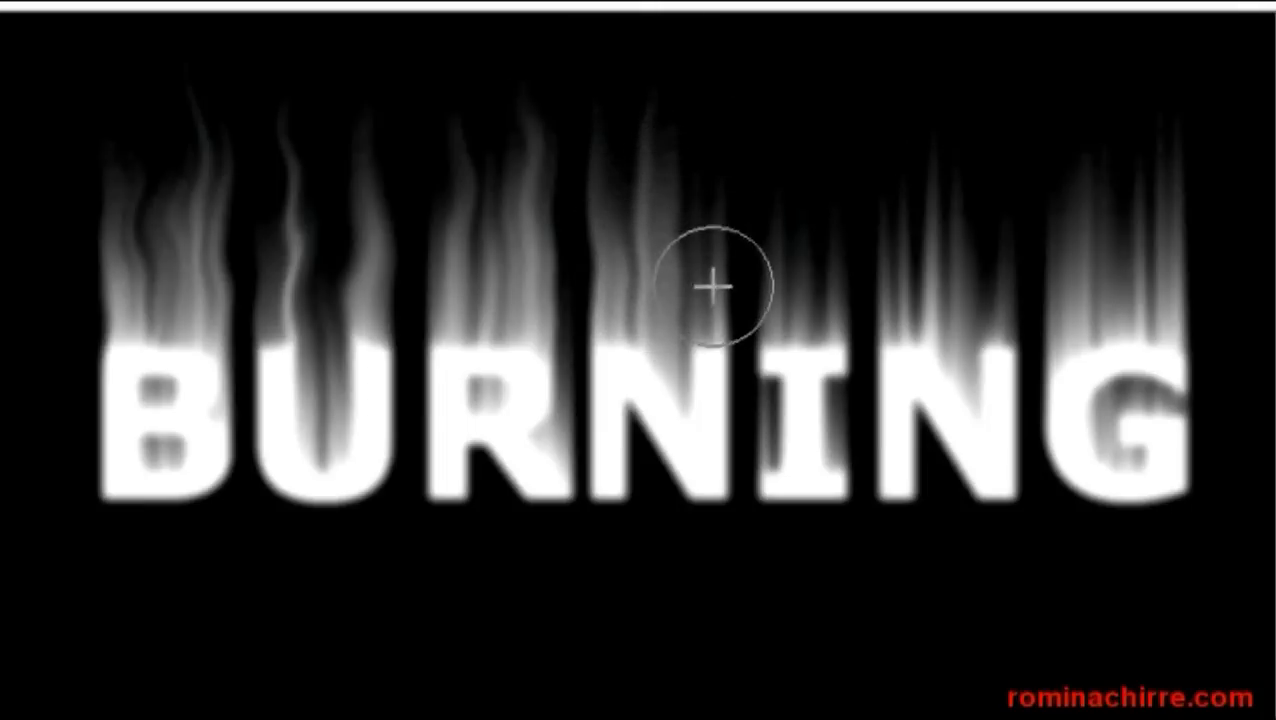
drag(715, 270, 707, 80)
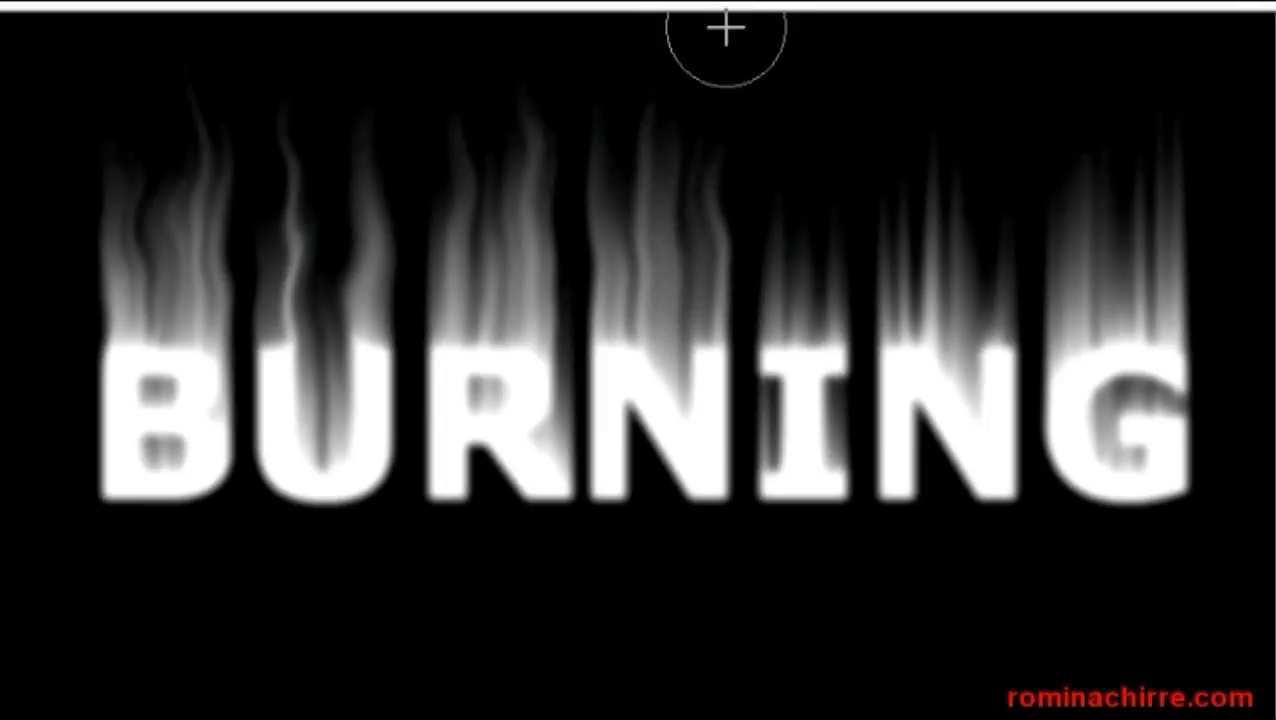
mouse_move(785, 313)
mouse_down()
mouse_move(786, 176)
mouse_move(763, 70)
mouse_up()
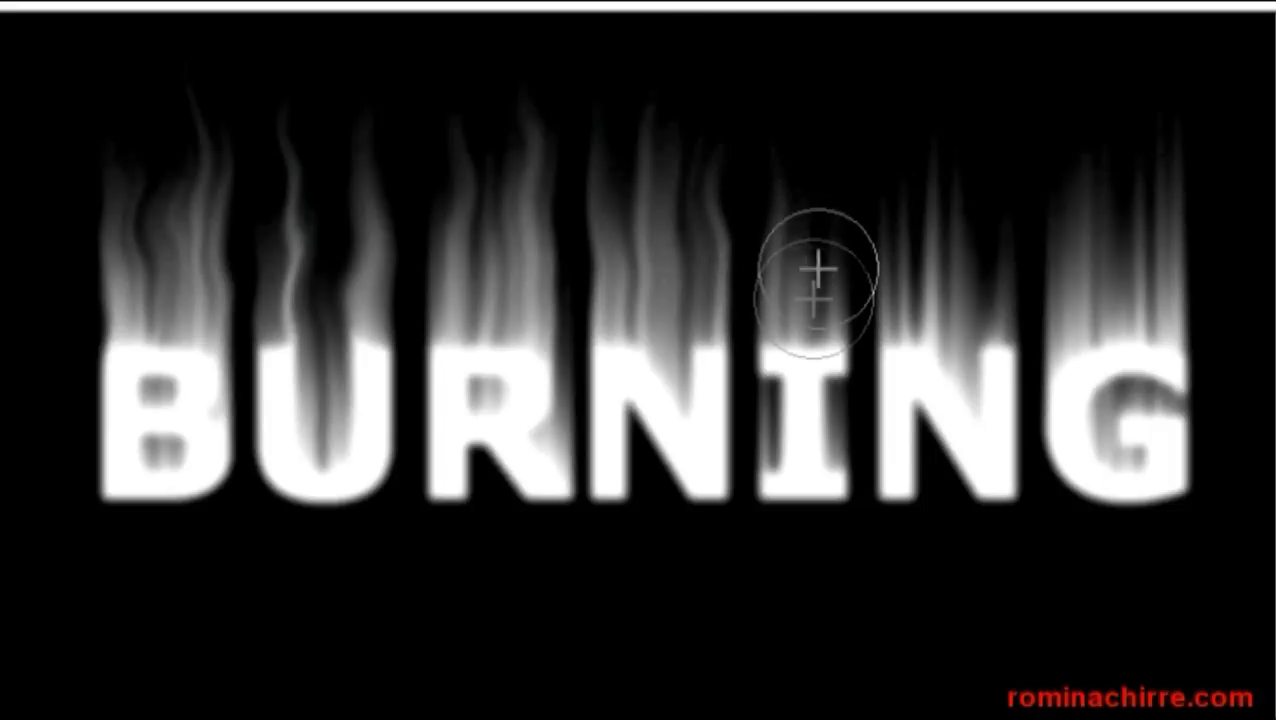
drag(820, 265, 817, 134)
mouse_move(928, 292)
mouse_down()
mouse_move(906, 276)
mouse_move(893, 87)
mouse_up()
mouse_move(937, 290)
mouse_down()
mouse_move(965, 205)
mouse_move(957, 123)
mouse_up()
mouse_move(896, 294)
mouse_down()
mouse_move(903, 239)
mouse_move(998, 144)
mouse_up()
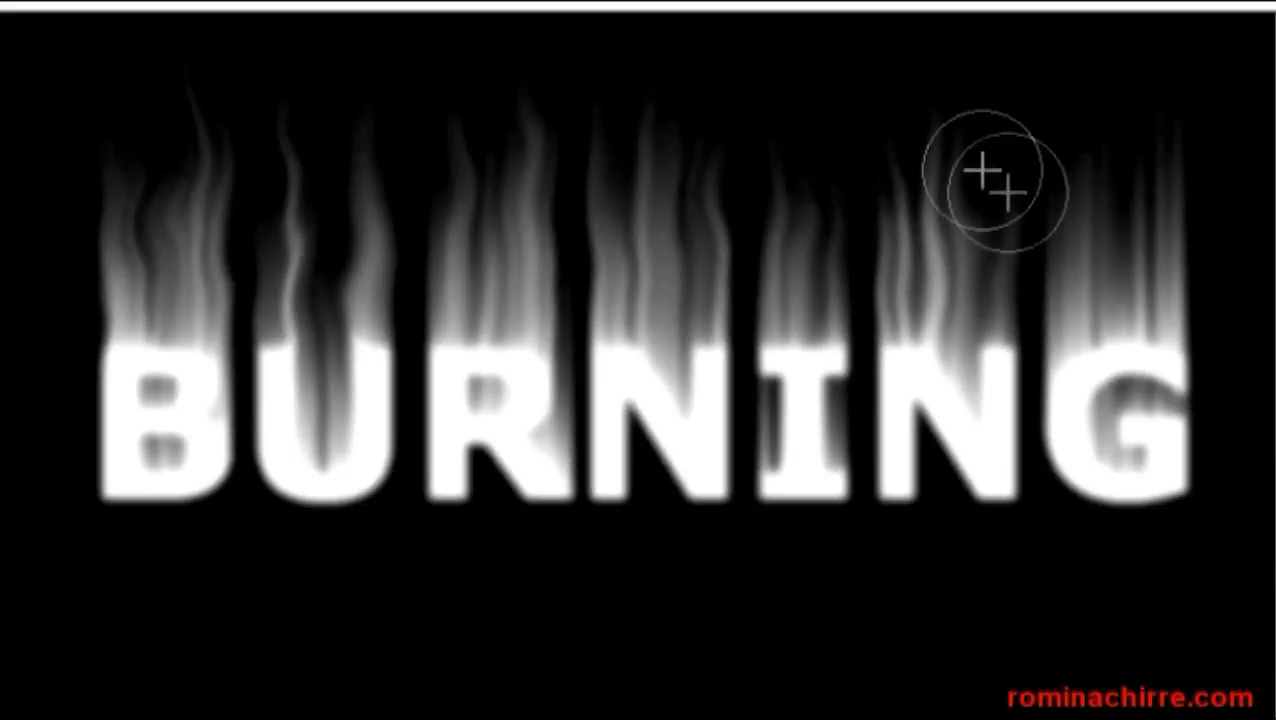
drag(1085, 310, 1054, 71)
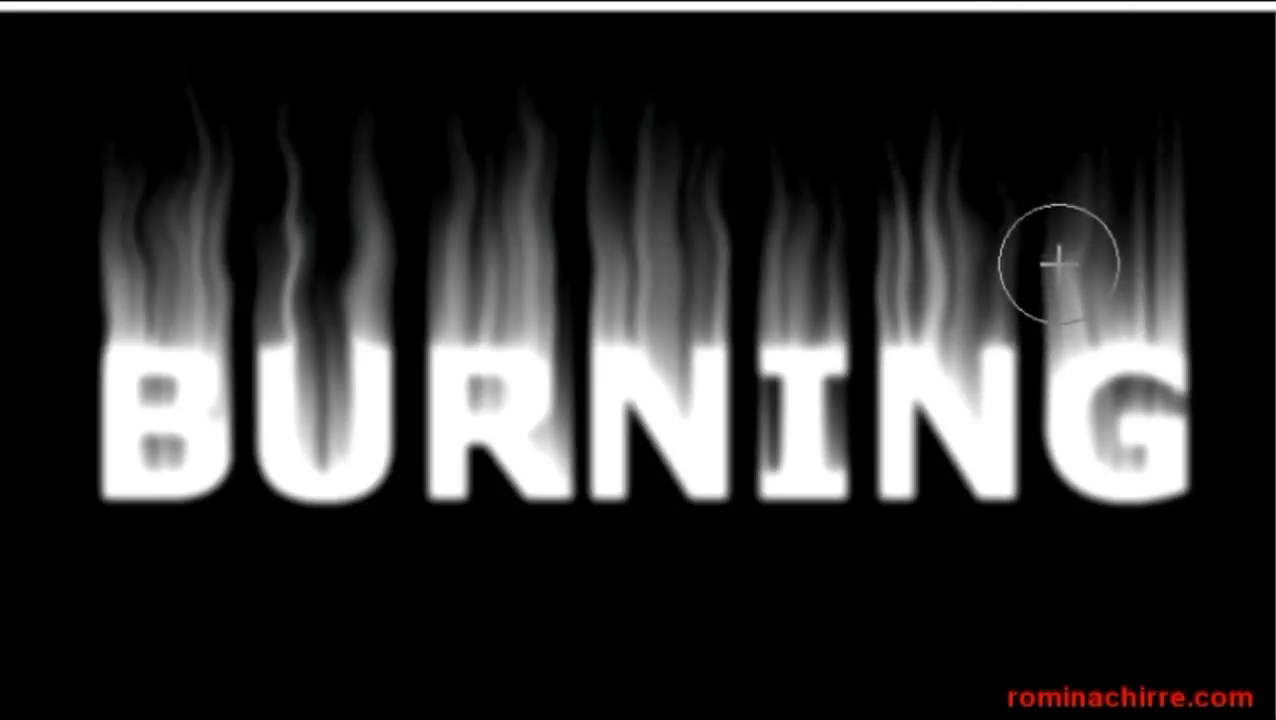
drag(1150, 253, 1057, 143)
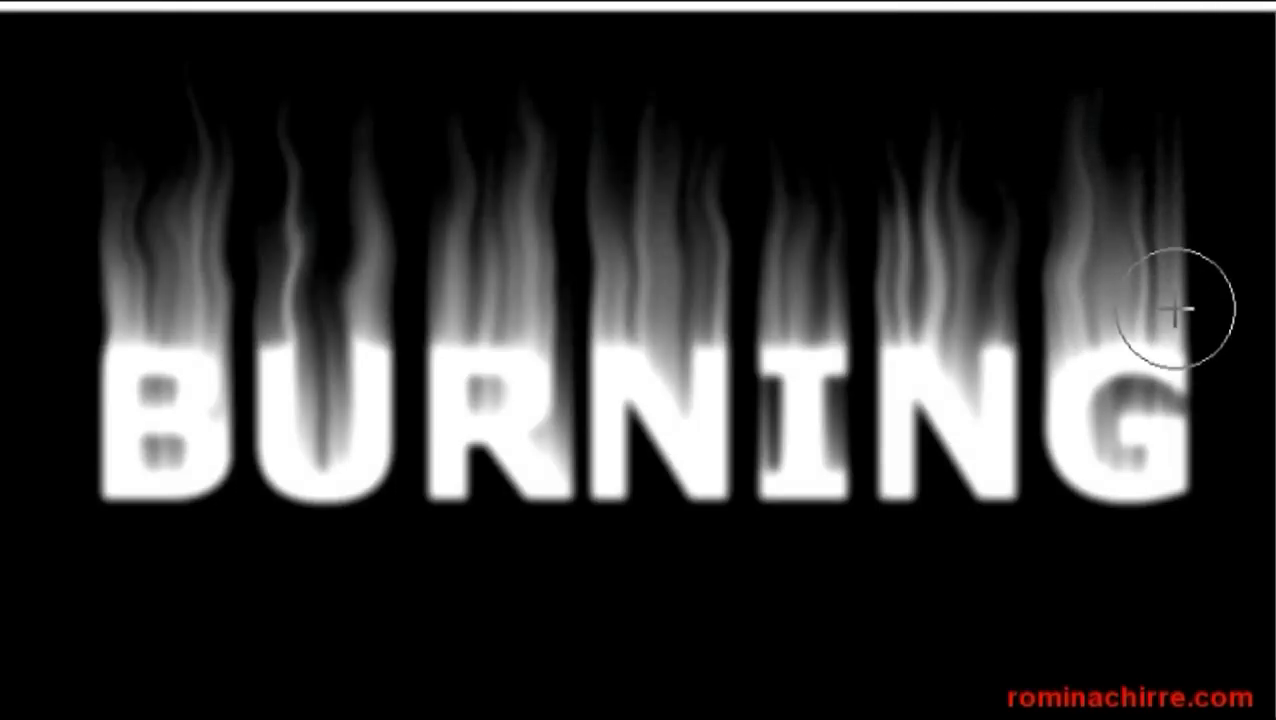
mouse_move(1168, 308)
mouse_down()
mouse_move(1153, 63)
mouse_move(1148, 296)
mouse_move(1120, 205)
mouse_up()
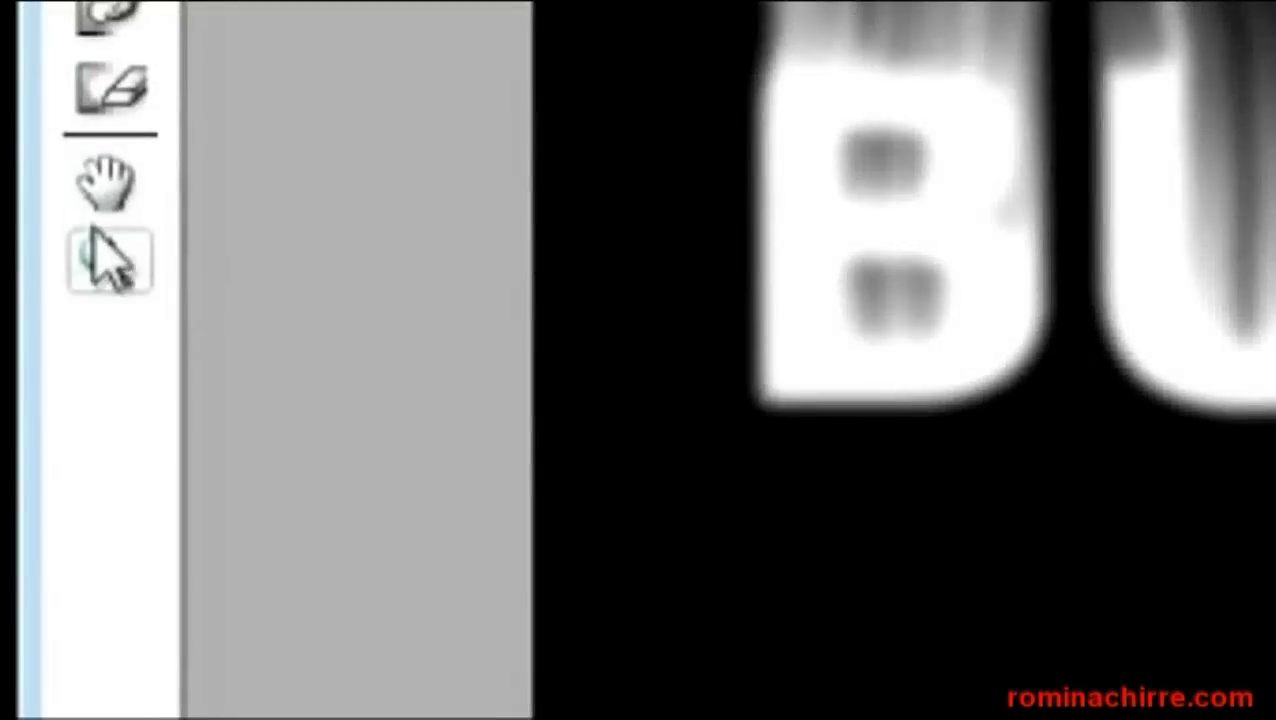
Zoom in, set brush size 35, and smear the B and R upward
click(106, 258)
click(257, 292)
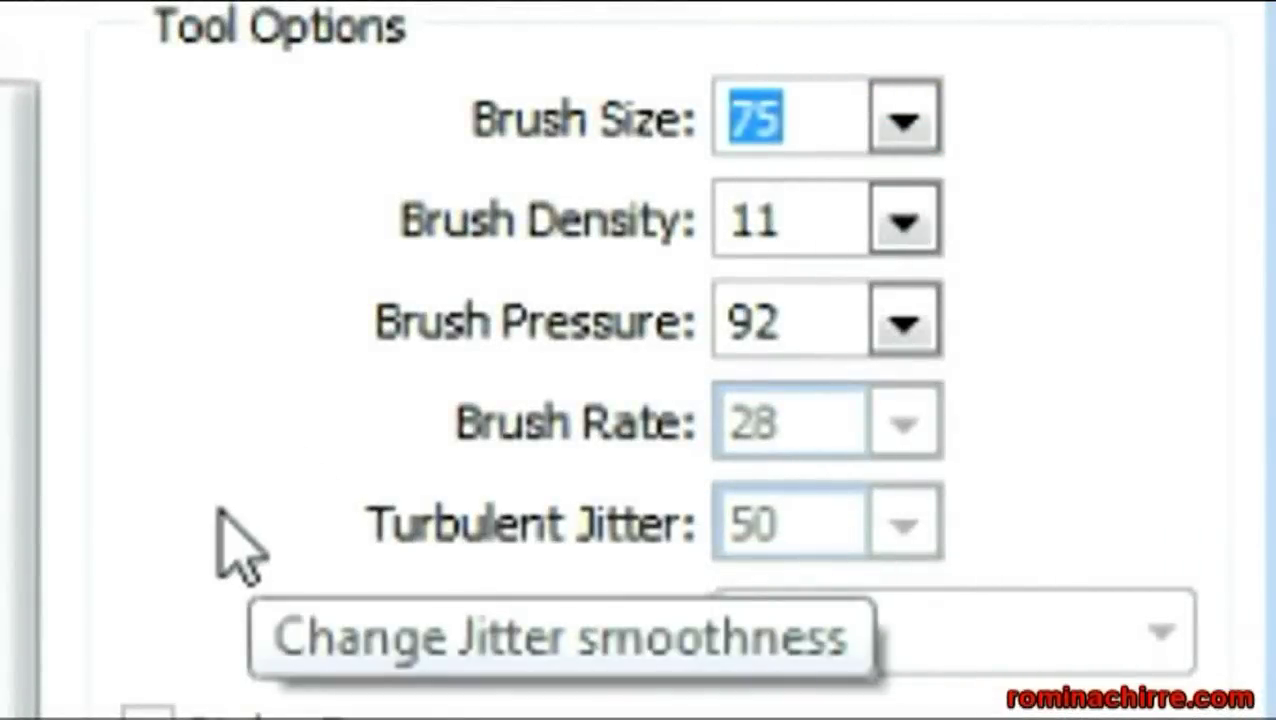
text(35)
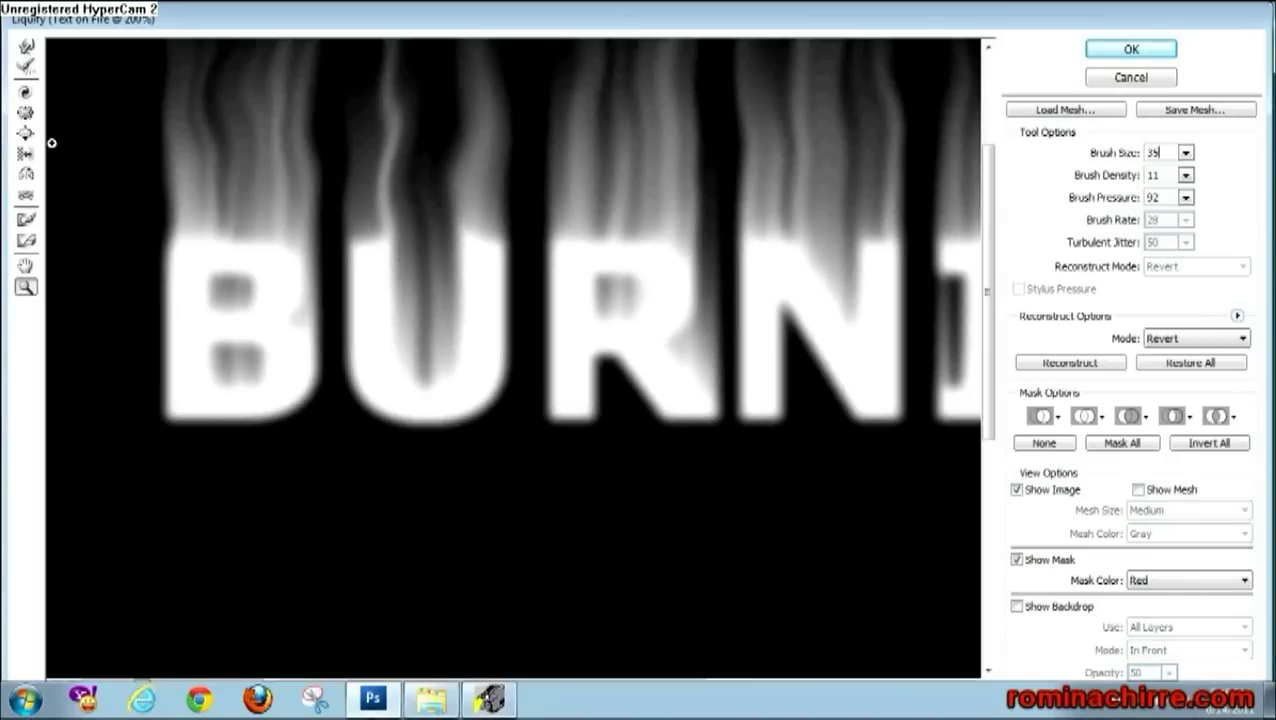
click(26, 46)
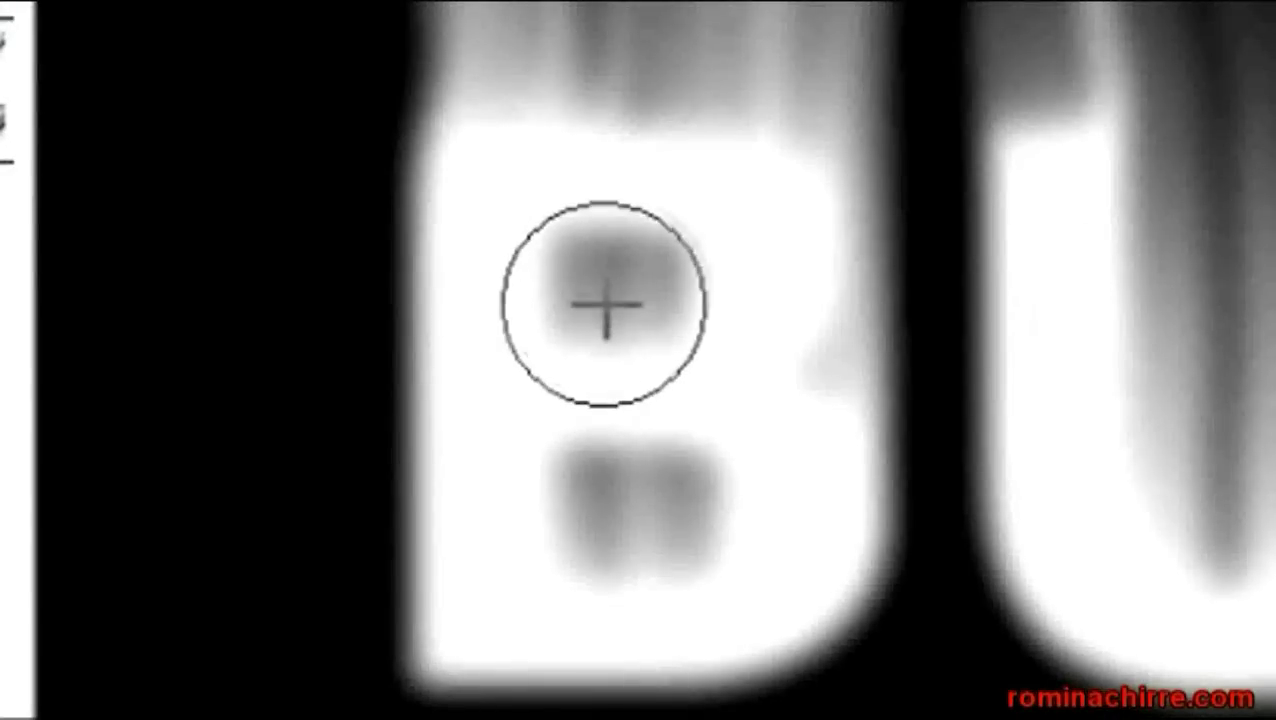
drag(604, 304, 624, 254)
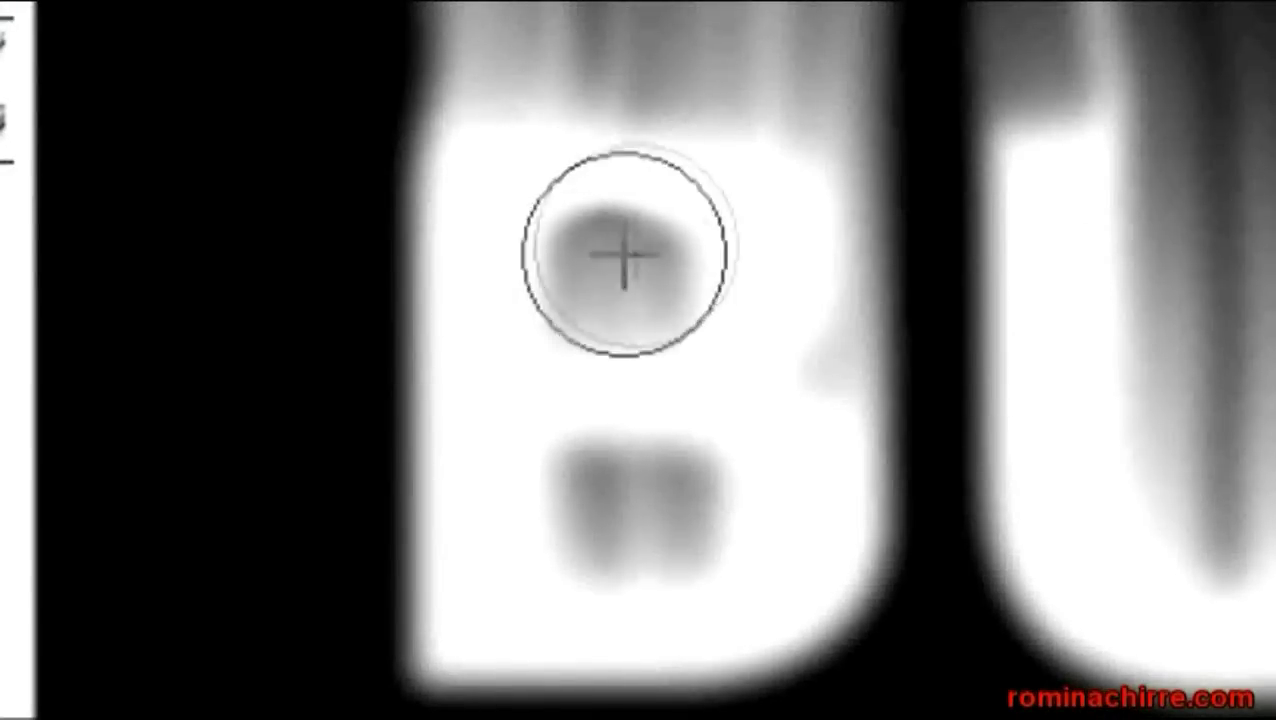
mouse_move(621, 524)
mouse_down()
mouse_move(638, 487)
mouse_move(812, 507)
mouse_up()
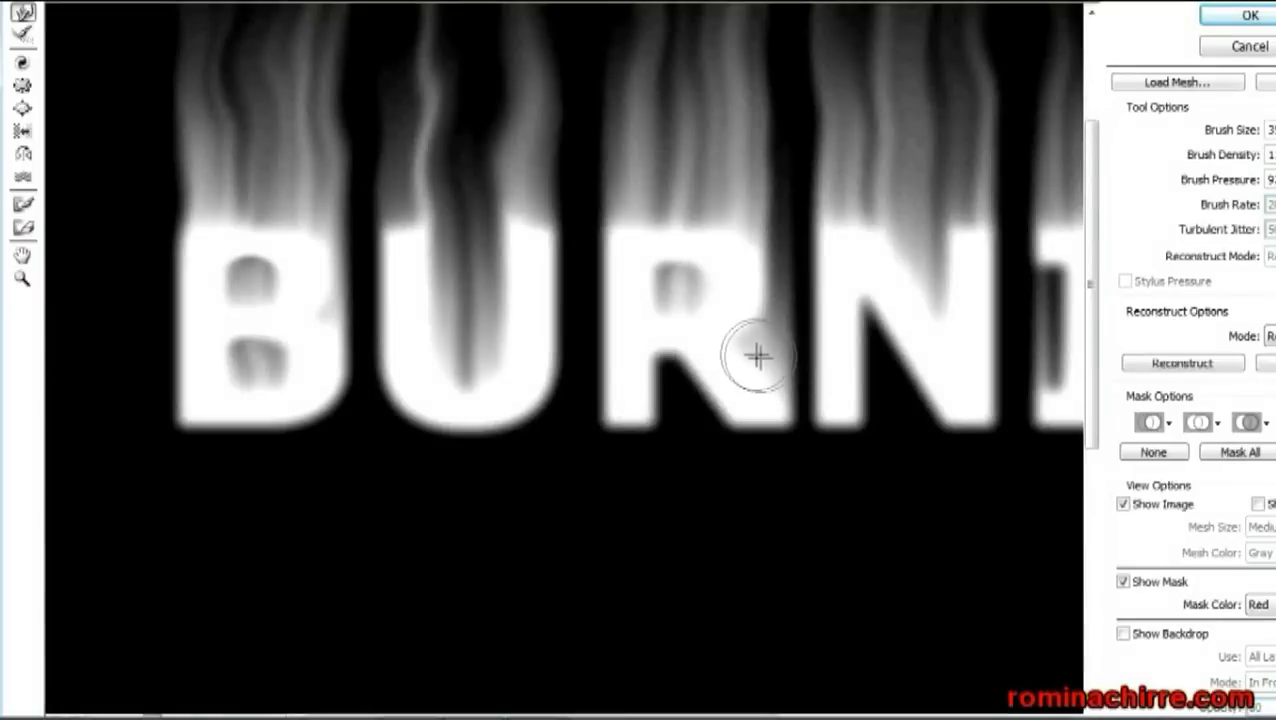
mouse_move(757, 355)
mouse_down()
mouse_move(755, 299)
mouse_move(769, 333)
mouse_move(815, 27)
mouse_up()
drag(779, 354, 771, 230)
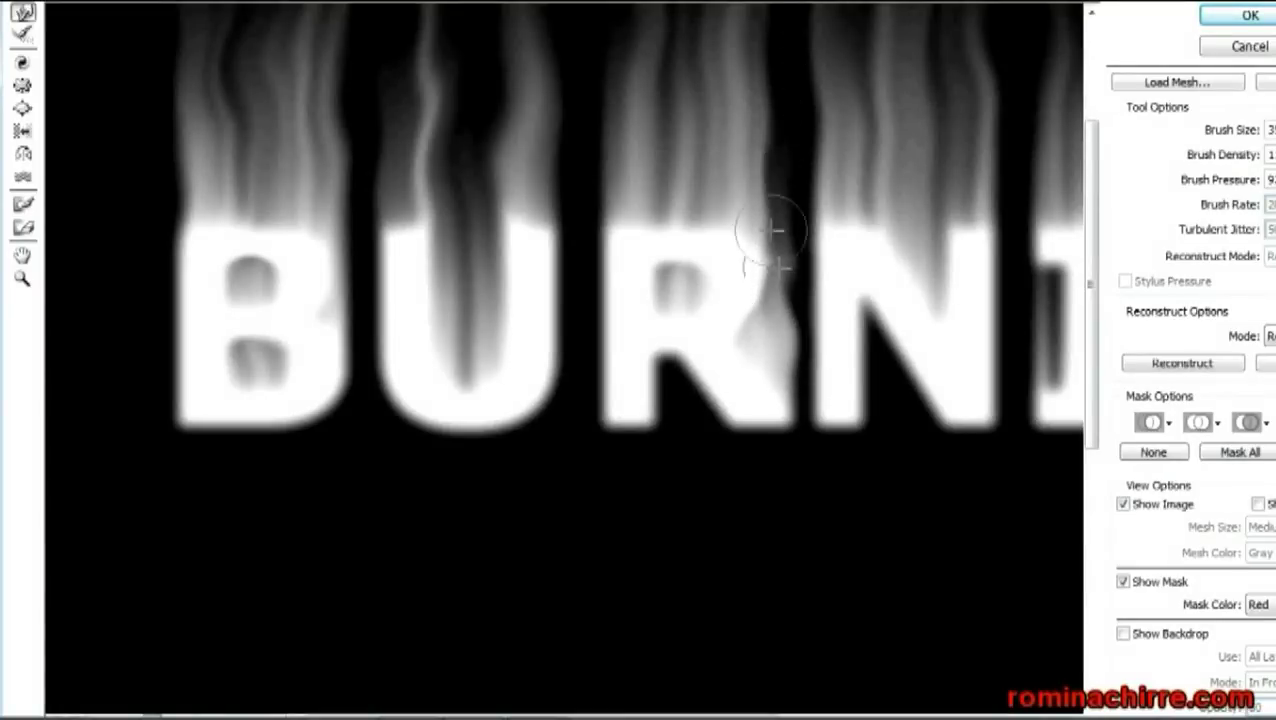
Push white up between N and I and curl the G, then apply Liquify
drag(588, 393, 302, 353)
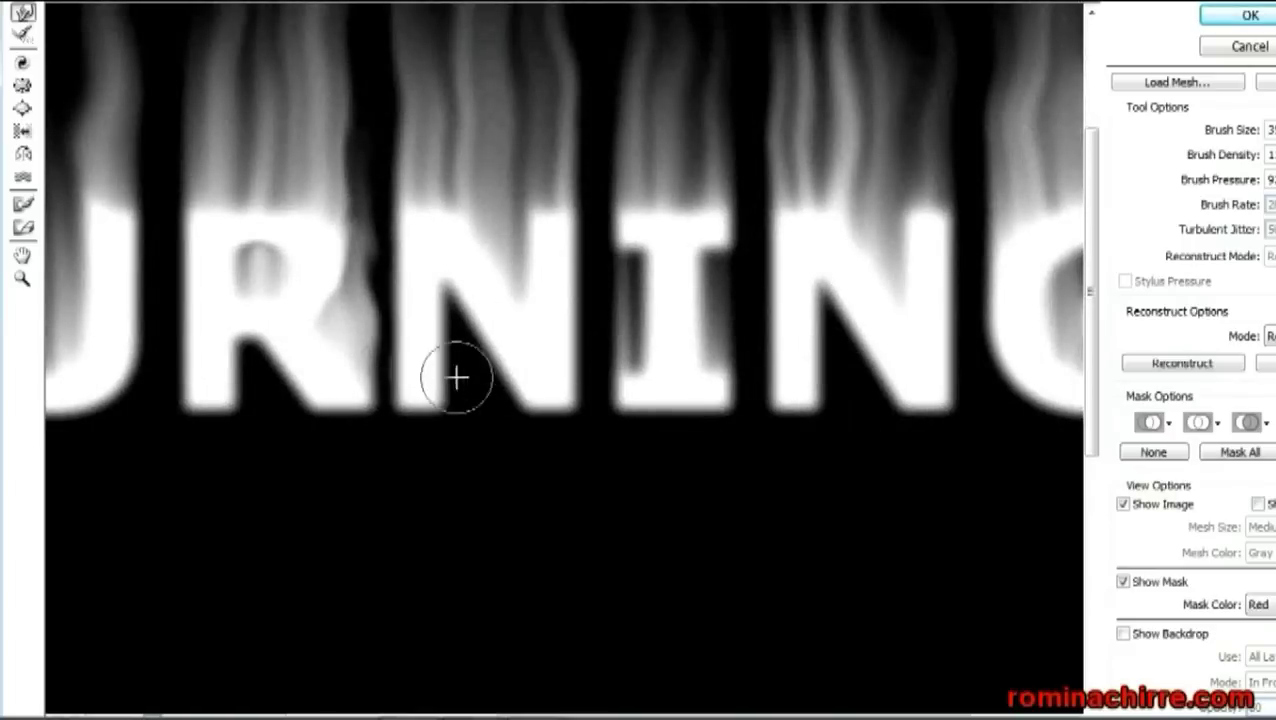
mouse_move(596, 412)
mouse_down()
mouse_move(632, 276)
mouse_move(570, 222)
mouse_move(732, 336)
mouse_move(716, 320)
mouse_move(726, 256)
mouse_move(746, 313)
mouse_move(733, 243)
mouse_up()
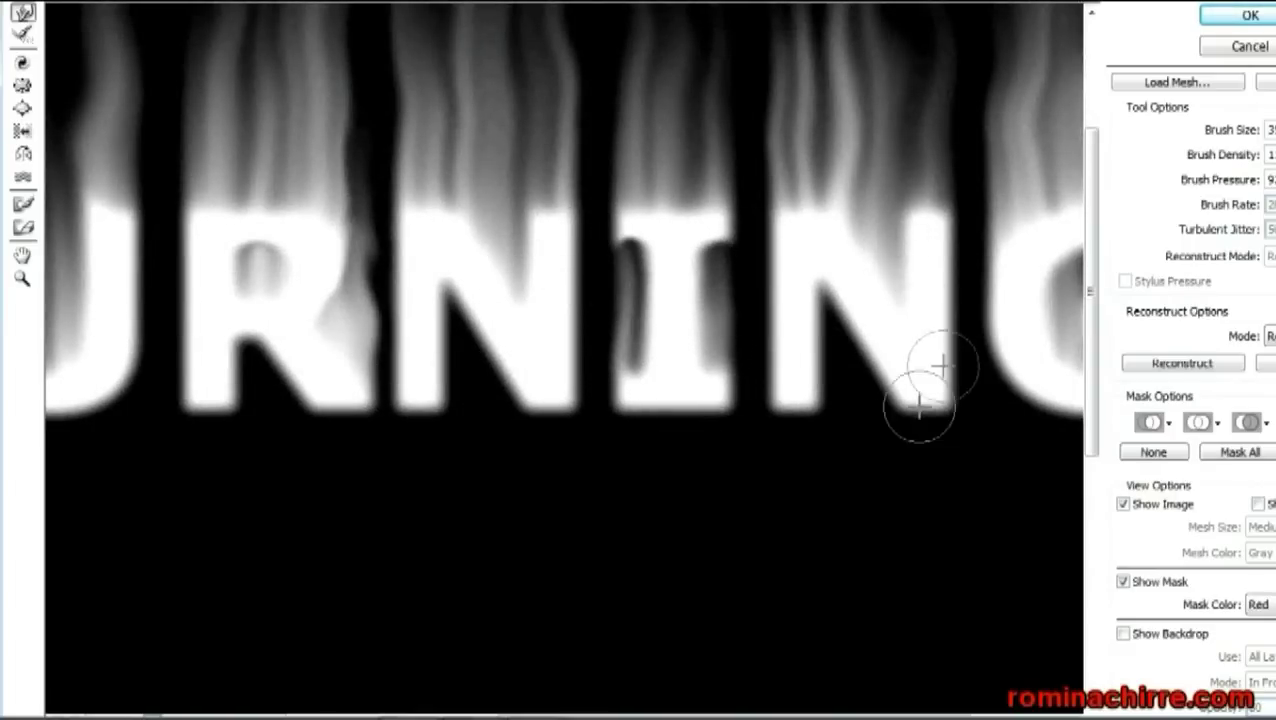
scroll(941, 366, right, 3)
scroll(797, 336, right, 3)
drag(861, 349, 873, 305)
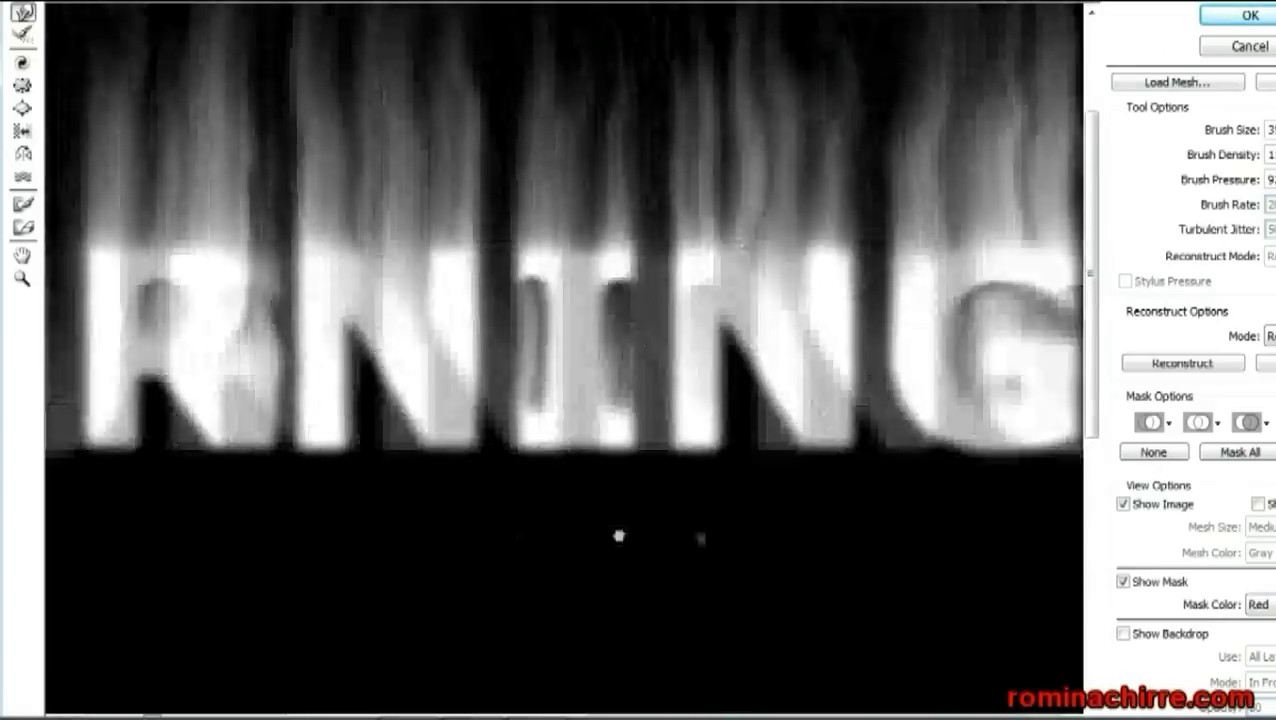
mouse_move(621, 535)
mouse_down()
mouse_move(917, 569)
mouse_move(1042, 530)
mouse_up()
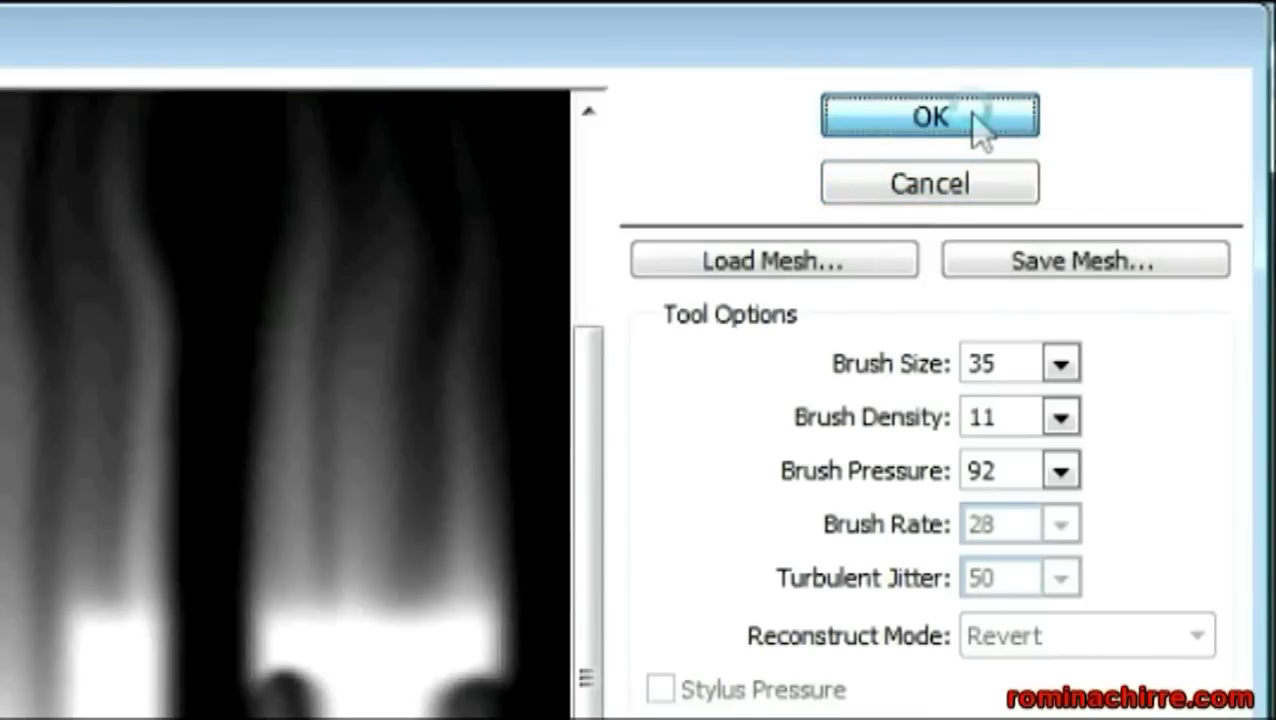
click(969, 113)
Colorize the flame layer with Hue/Saturation at Hue 40 and Saturation 100
click(192, 32)
mouse_move(283, 156)
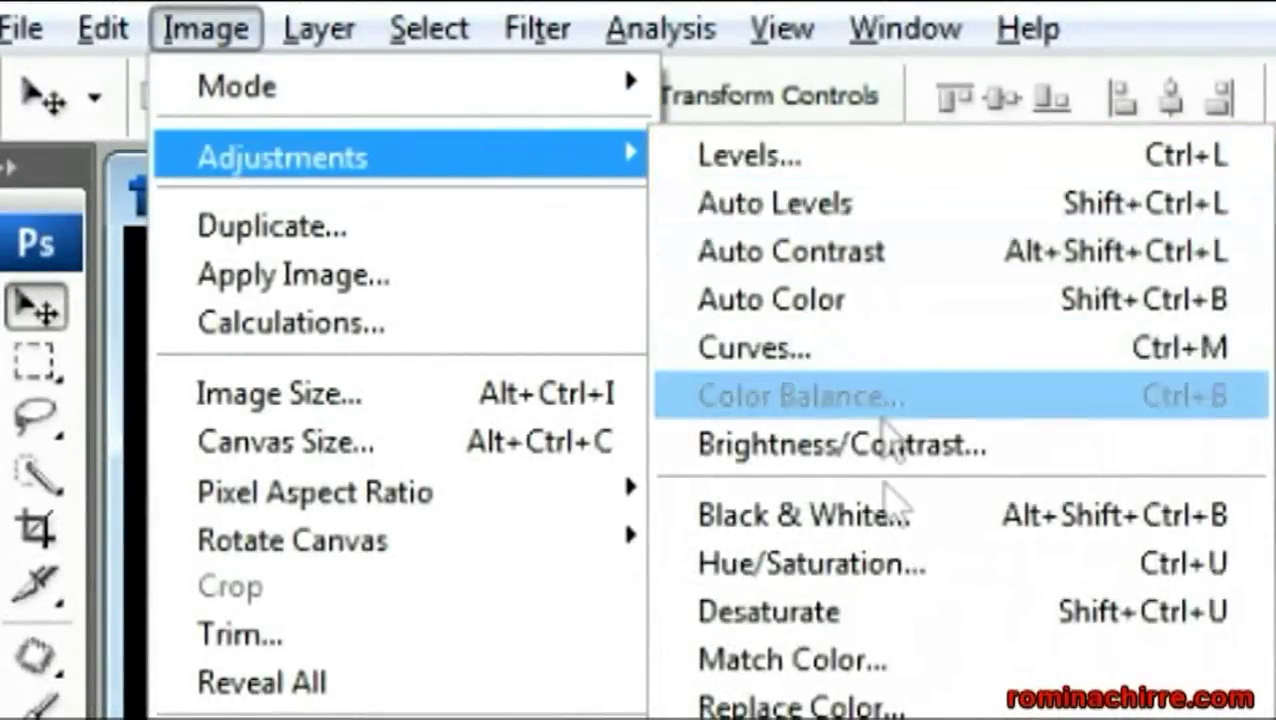
click(1035, 578)
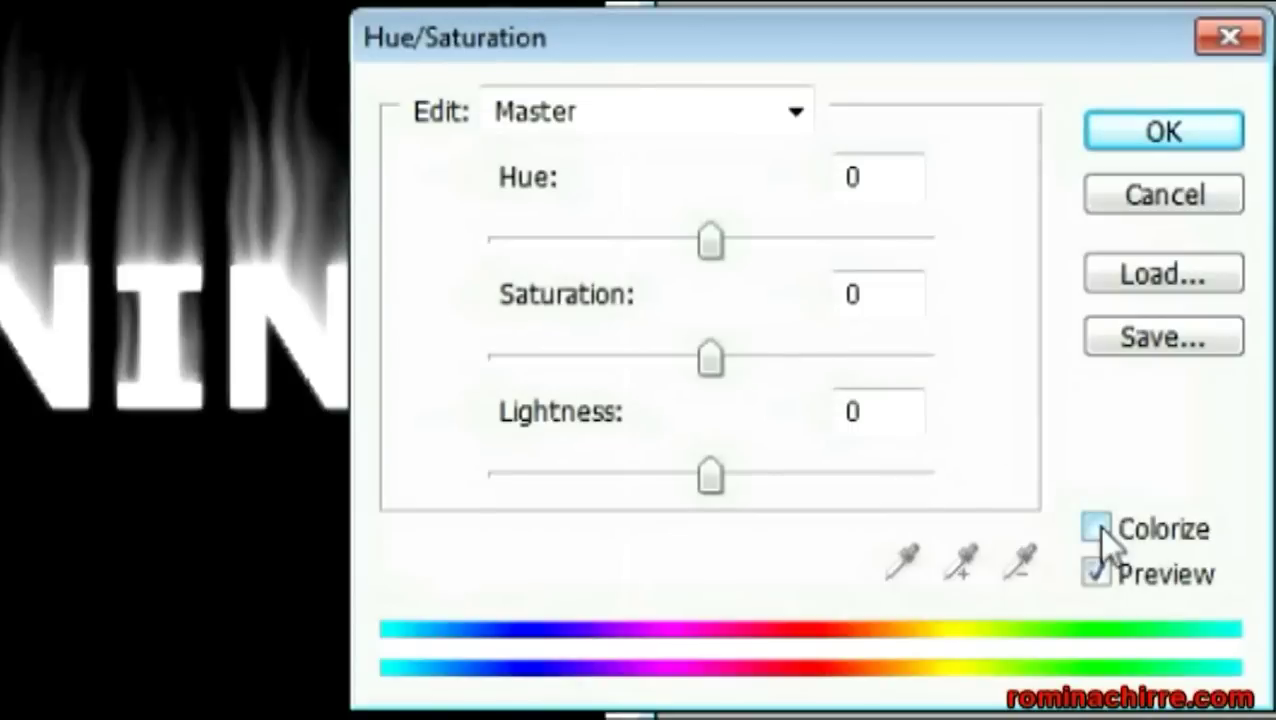
click(833, 342)
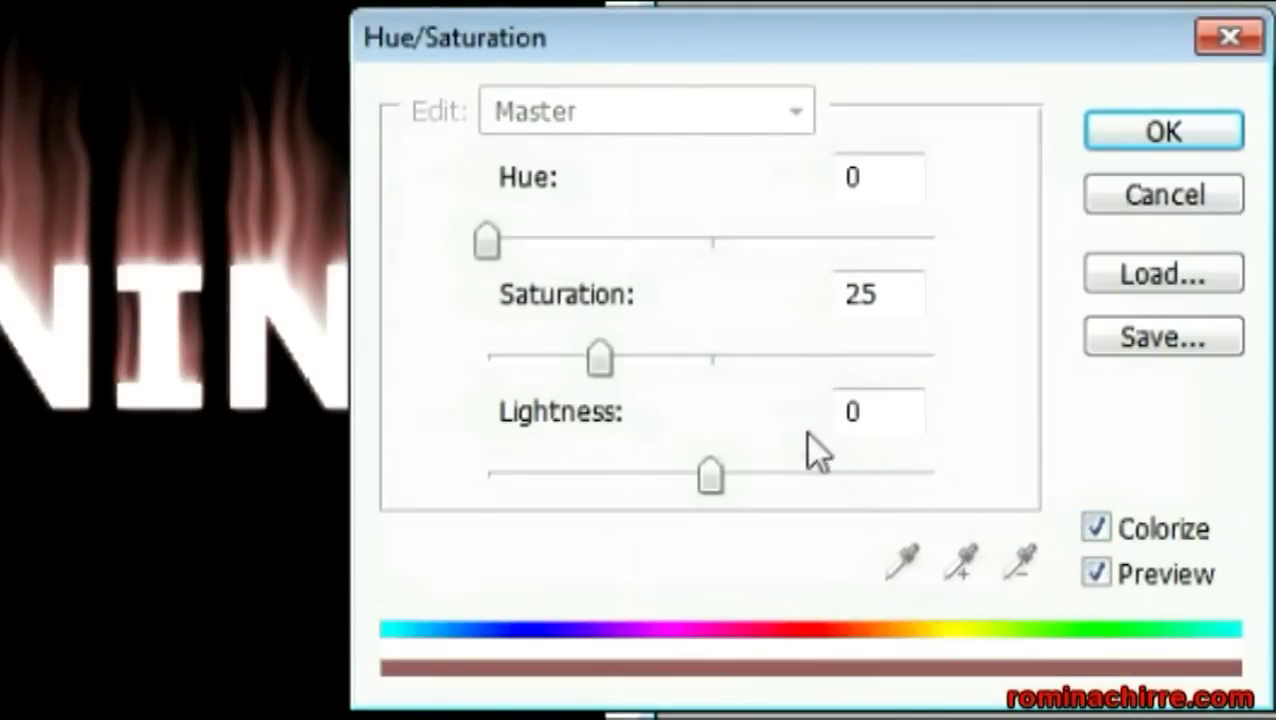
double_click(890, 181)
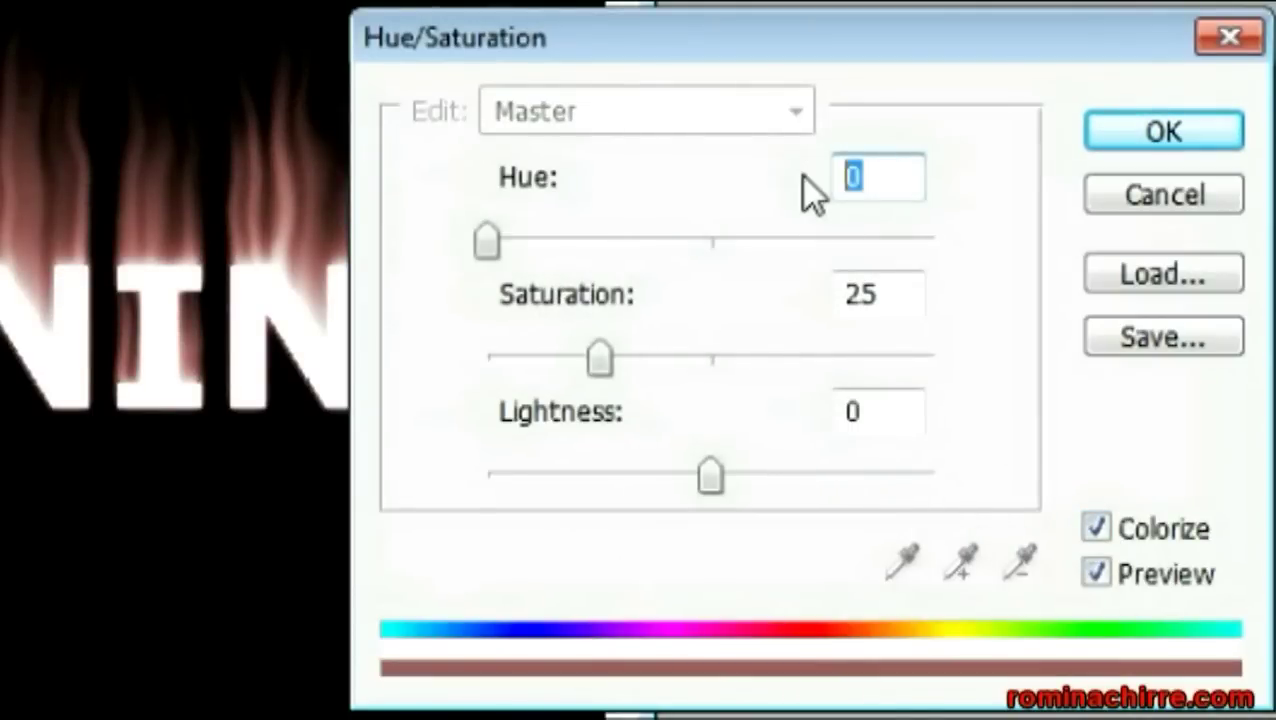
text(40)
drag(606, 371, 1110, 378)
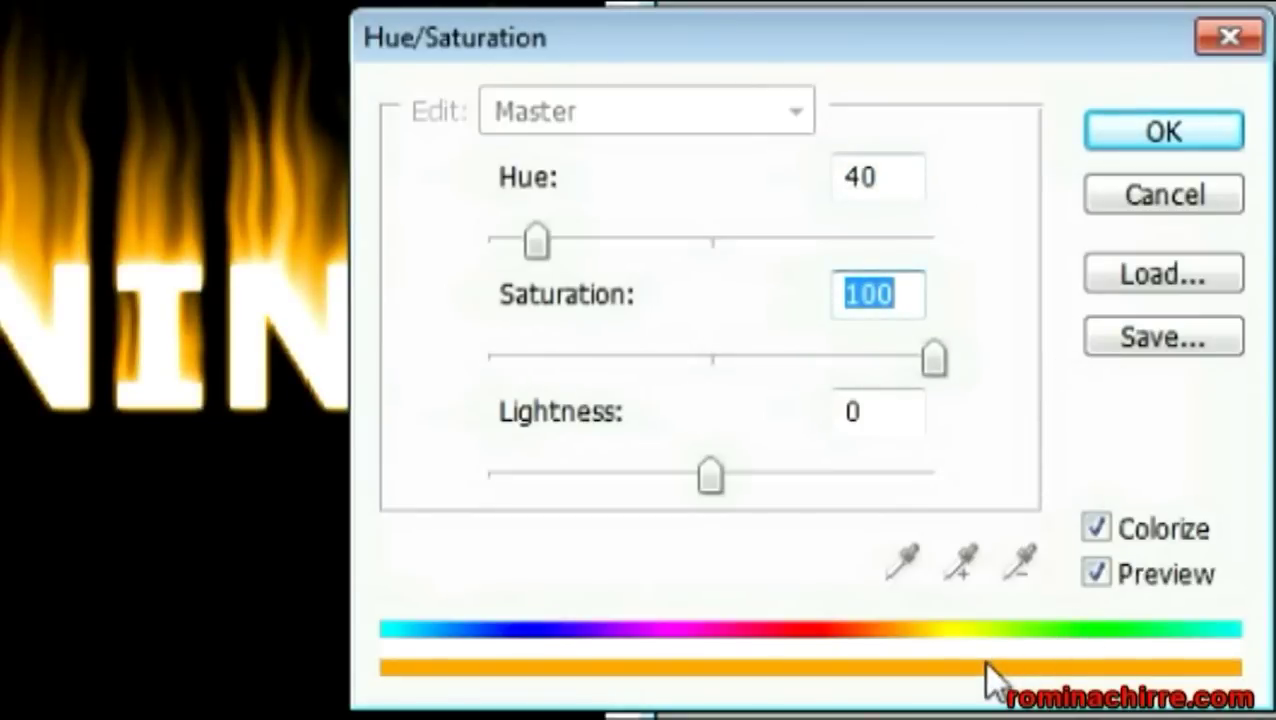
click(1190, 131)
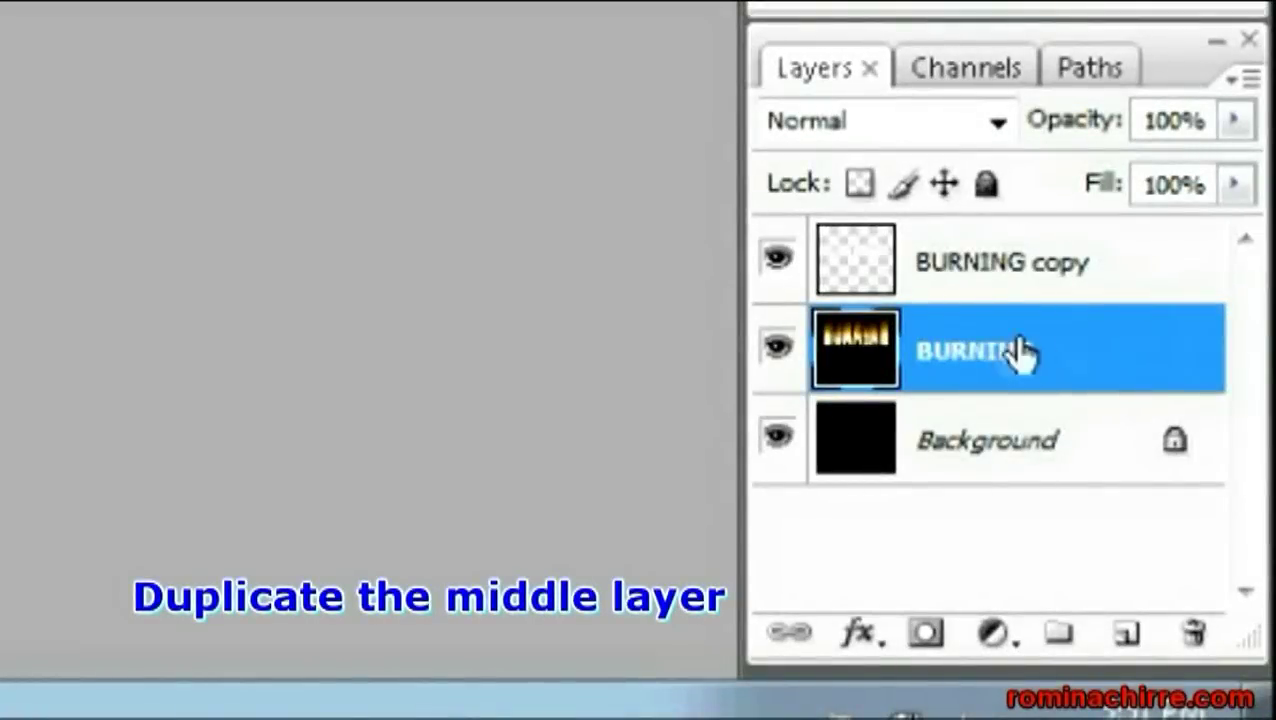
Duplicate the BURNING layer and shift the copy's hue to -20
drag(1003, 356, 1135, 637)
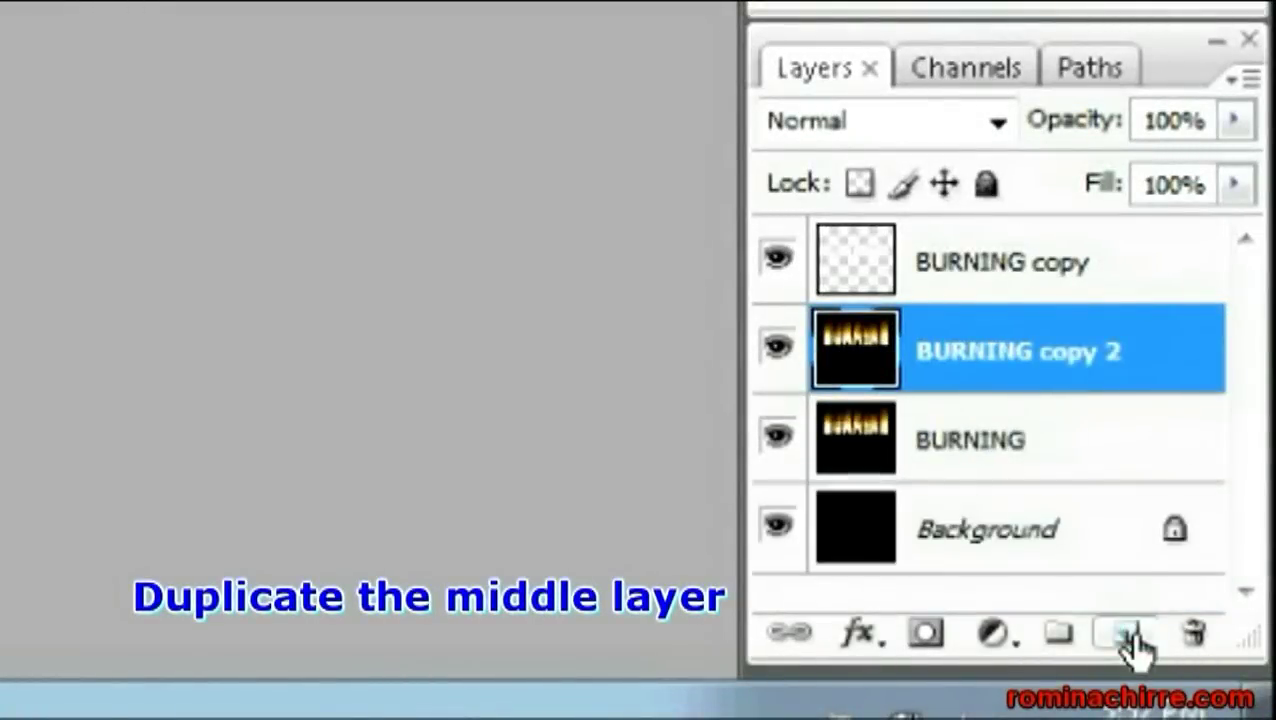
click(84, 31)
mouse_move(270, 163)
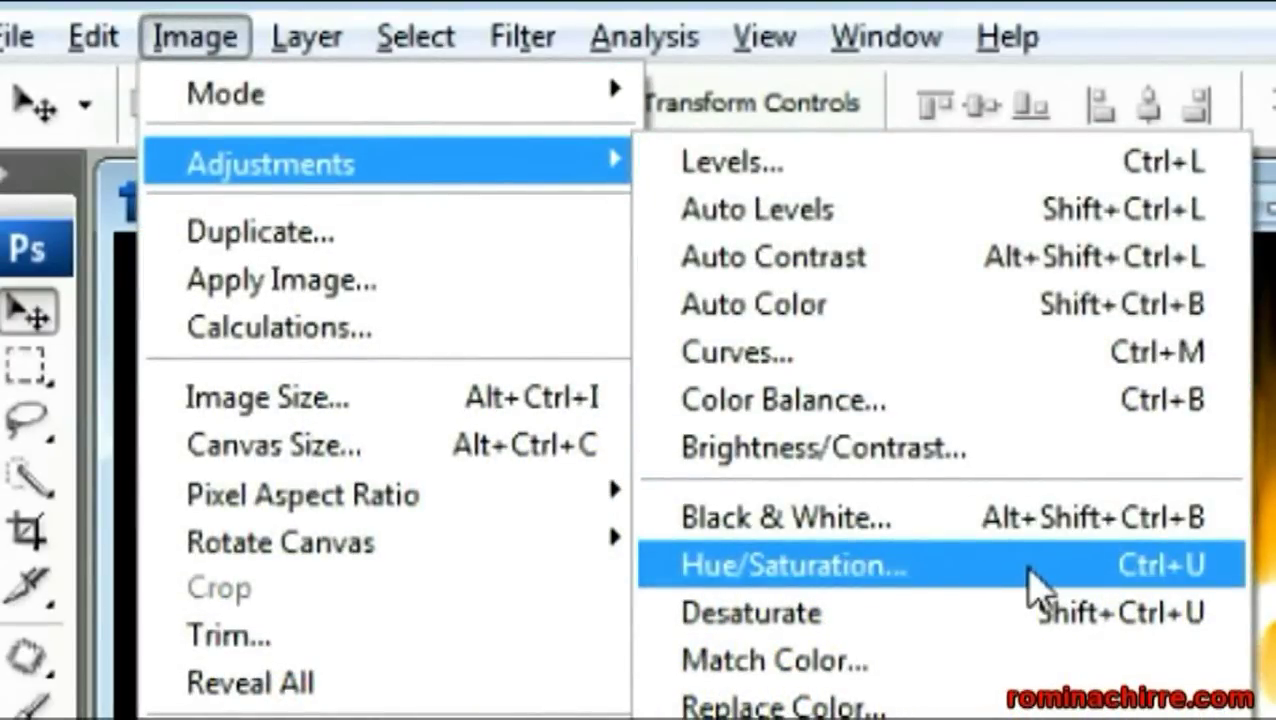
click(1035, 570)
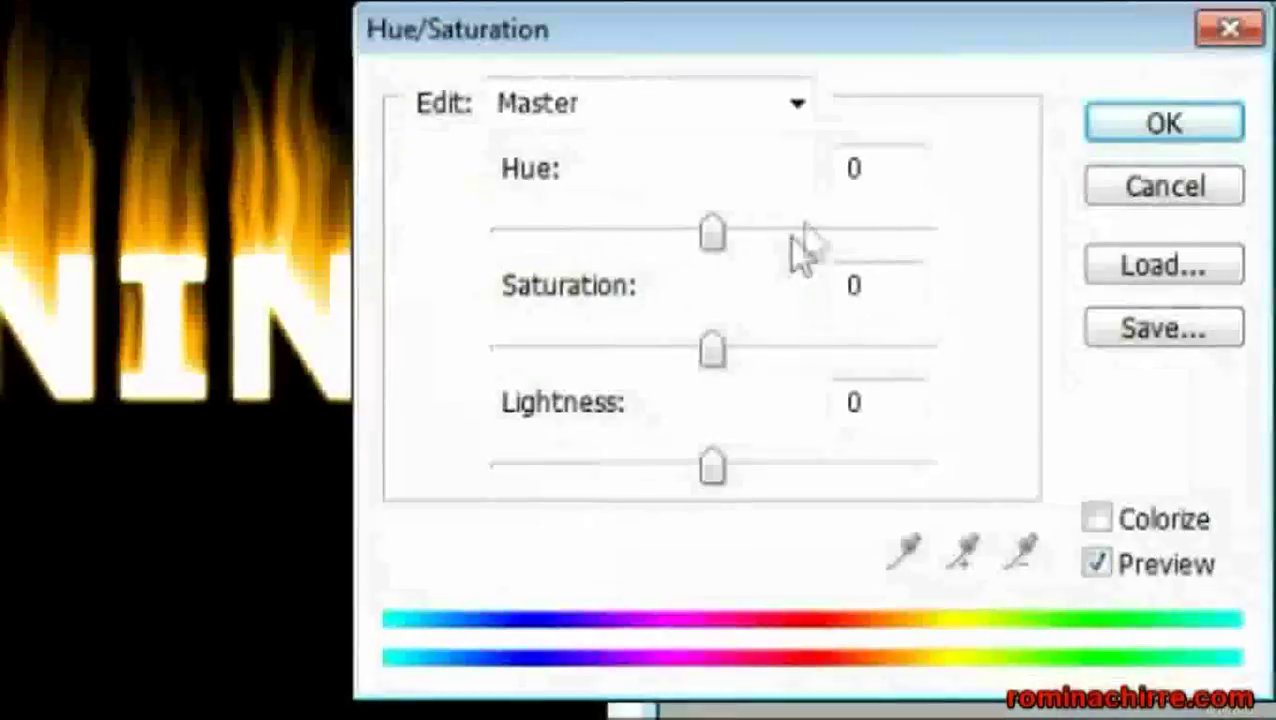
drag(887, 170, 850, 145)
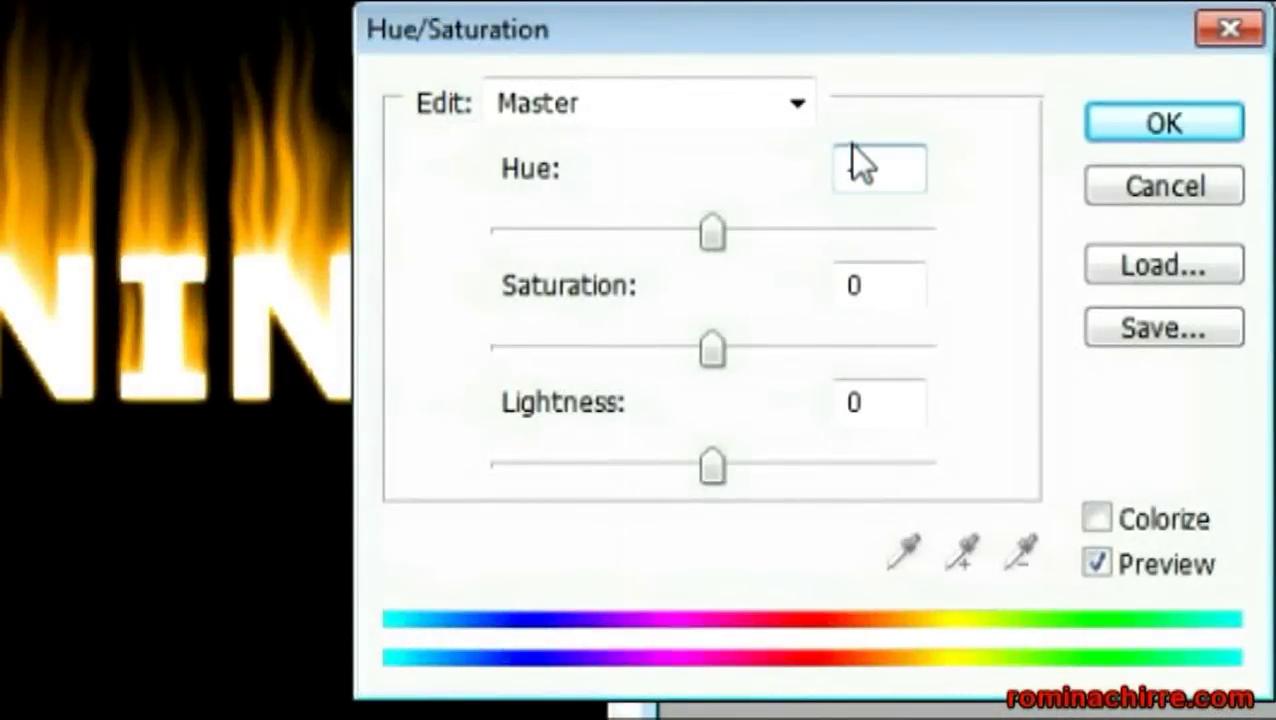
text(-20)
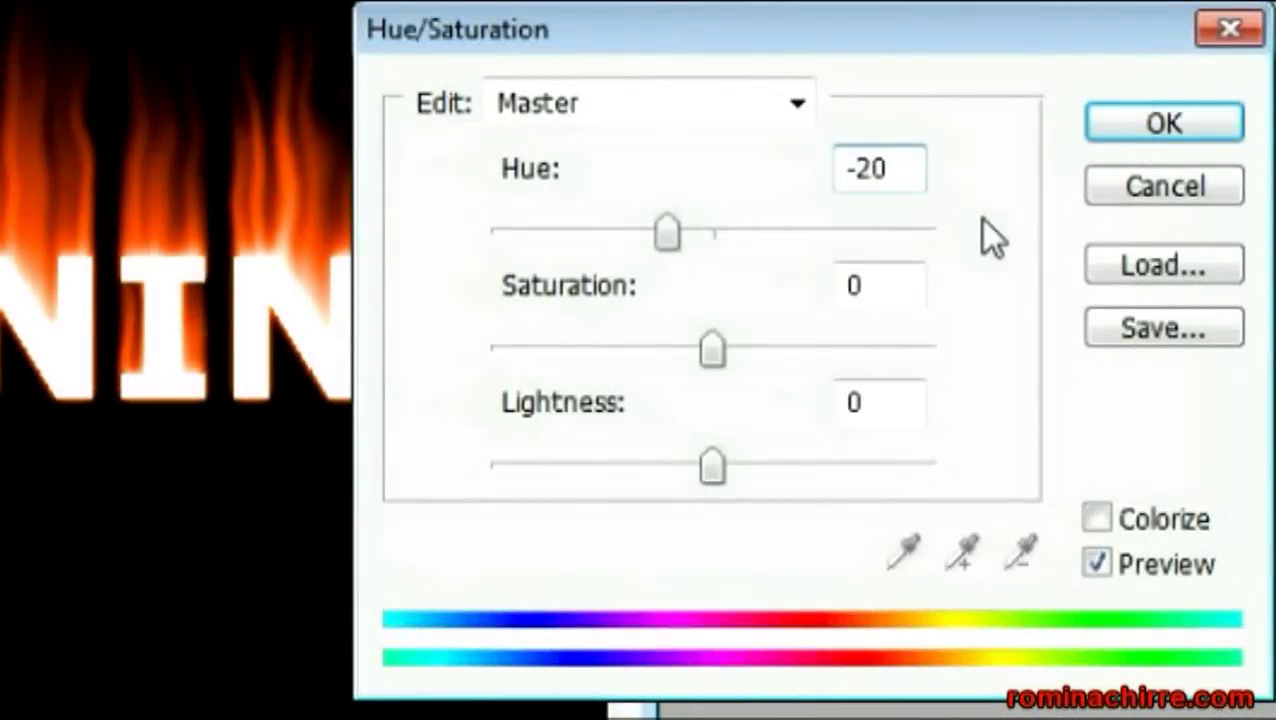
click(1145, 140)
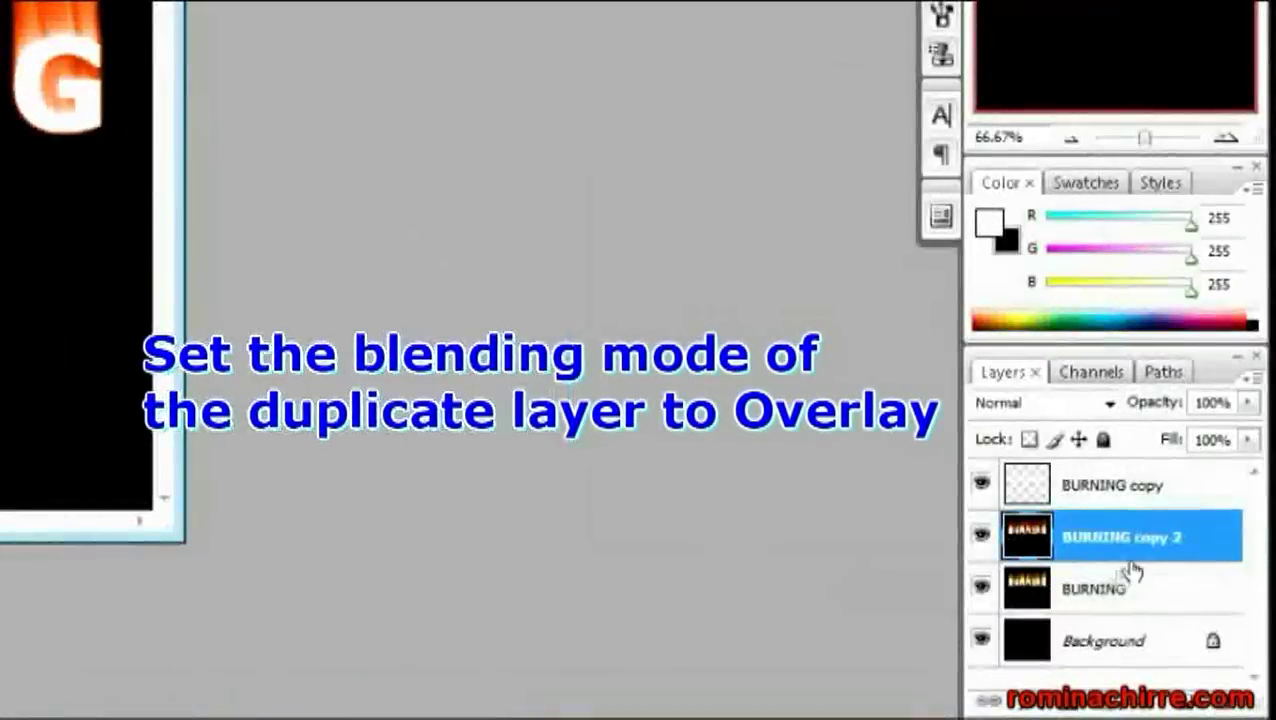
Set the duplicate's blending mode to Overlay and select the BURNING copy layer
click(1110, 404)
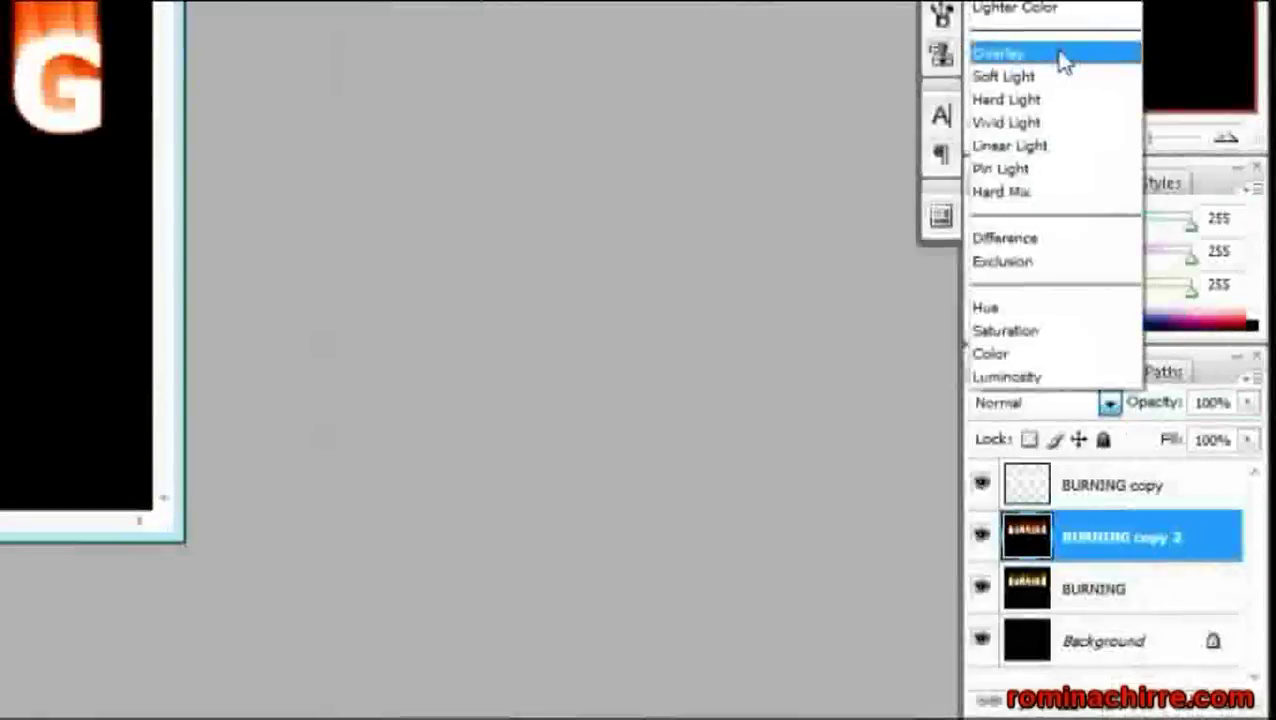
click(822, 288)
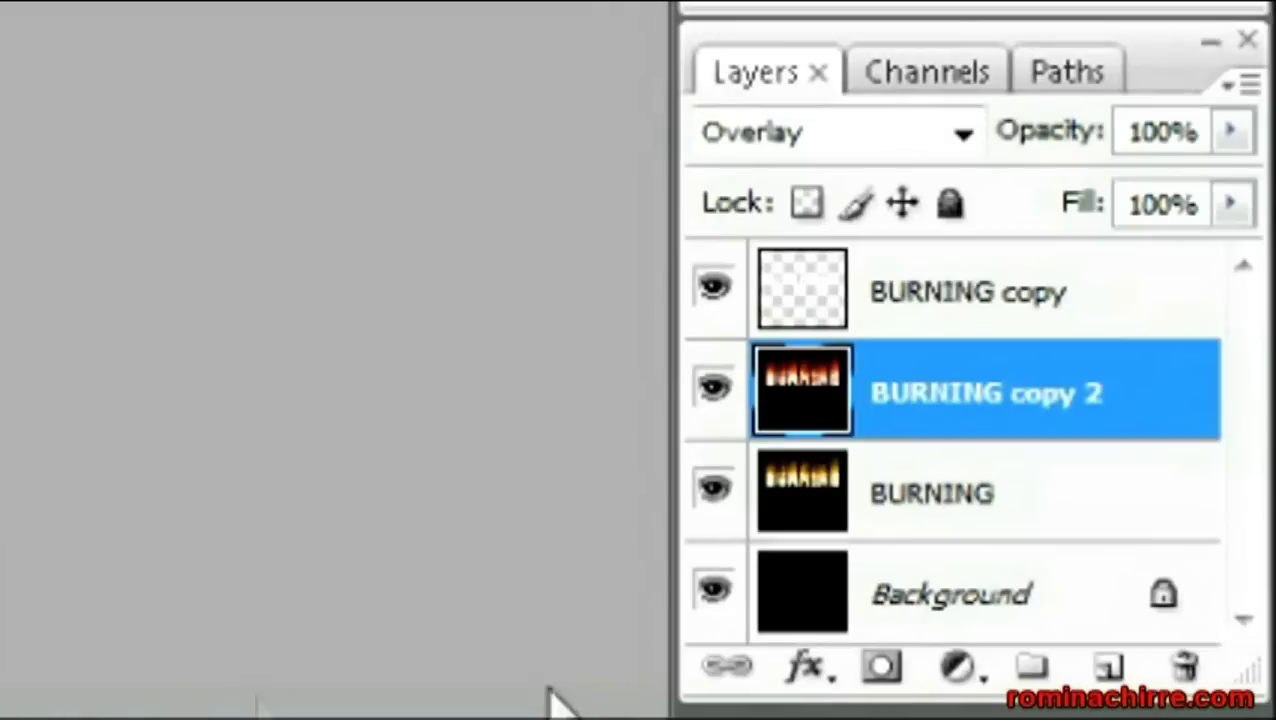
click(1152, 302)
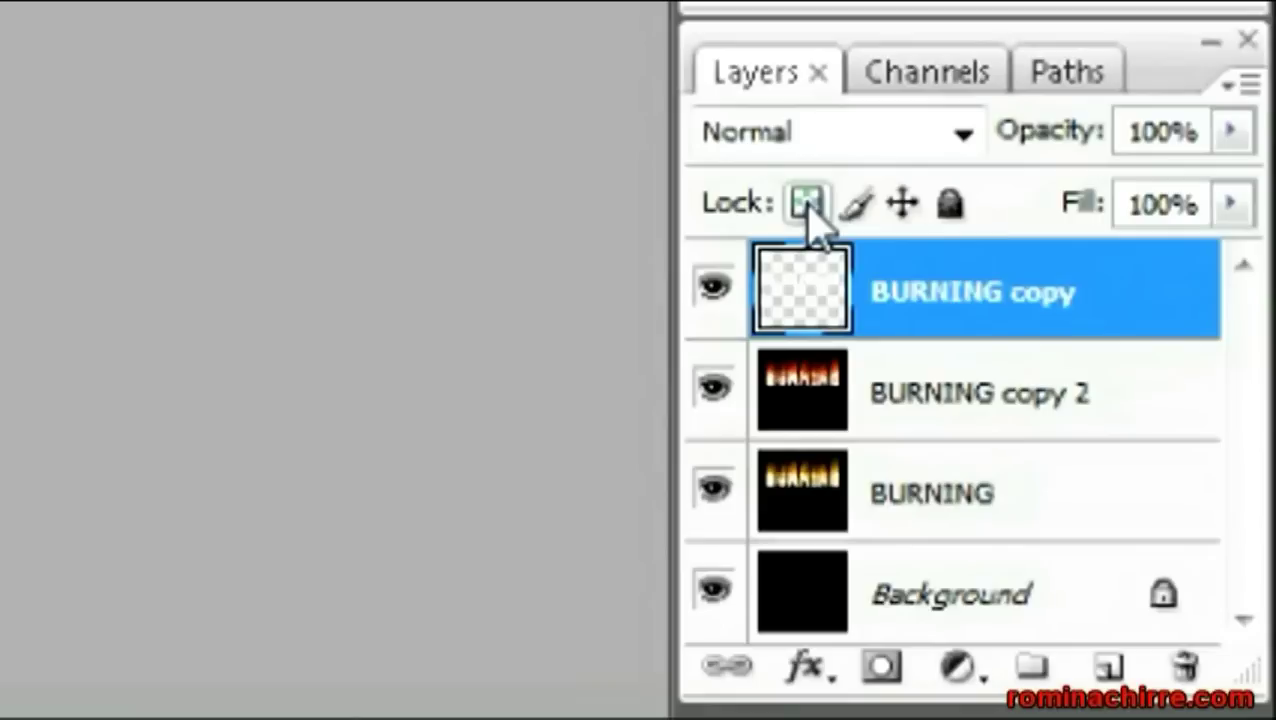
Lock transparency on BURNING copy, then set foreground to yellow and background to dark brown
click(808, 204)
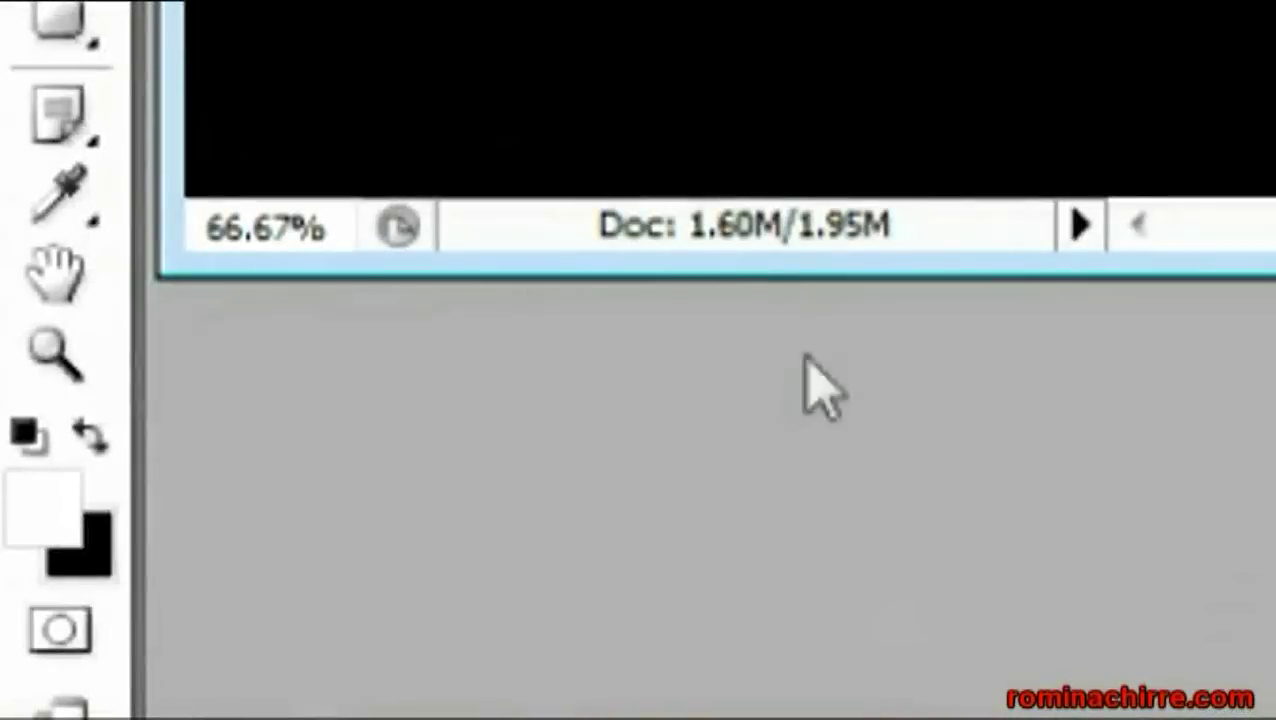
click(36, 518)
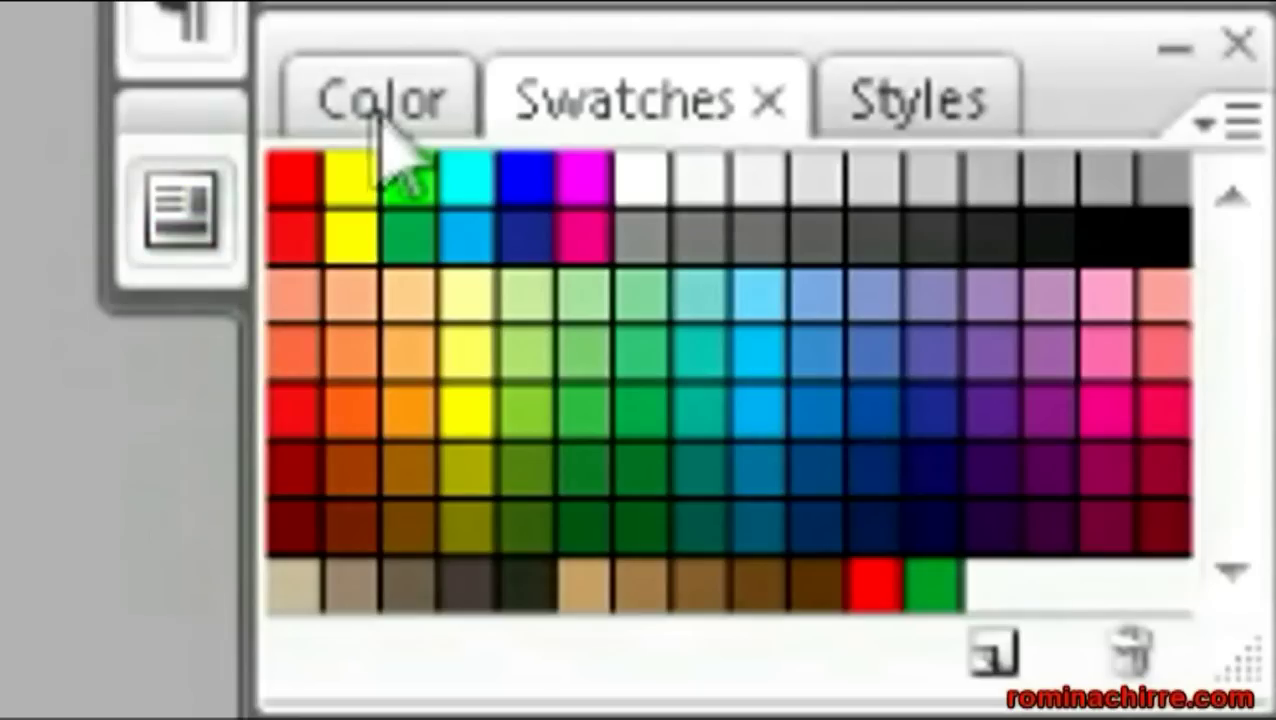
click(1074, 352)
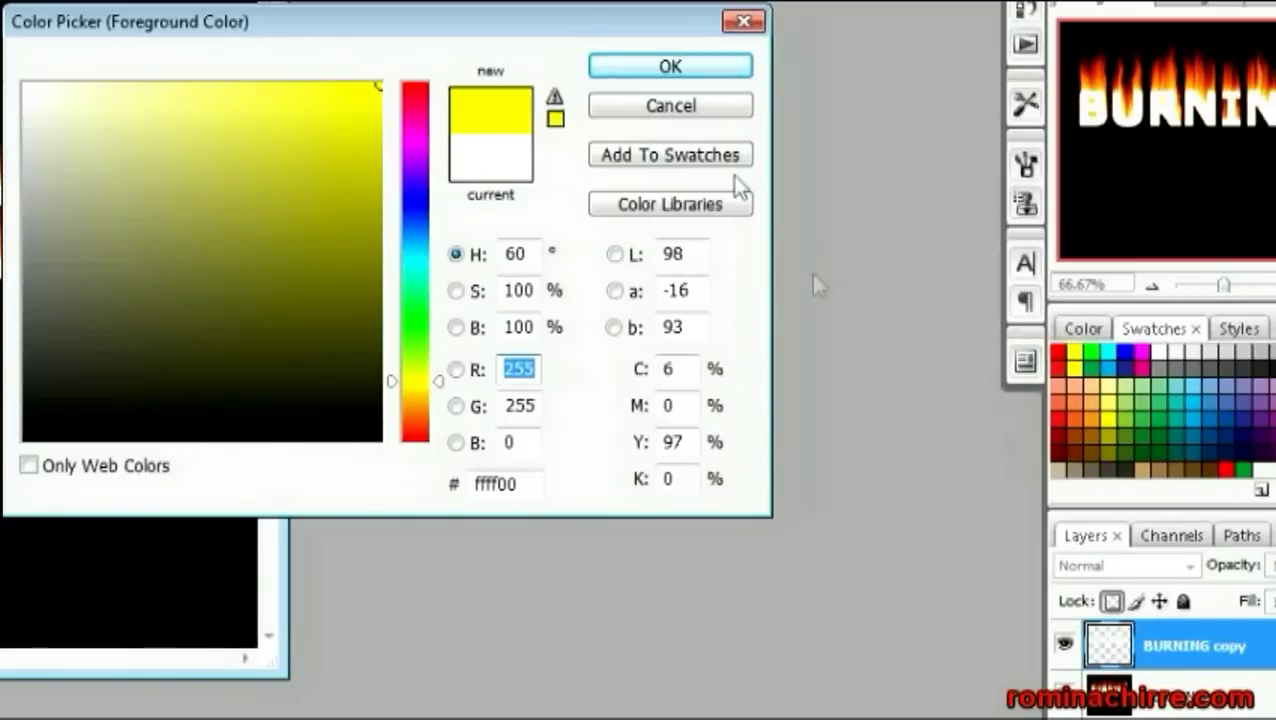
click(687, 72)
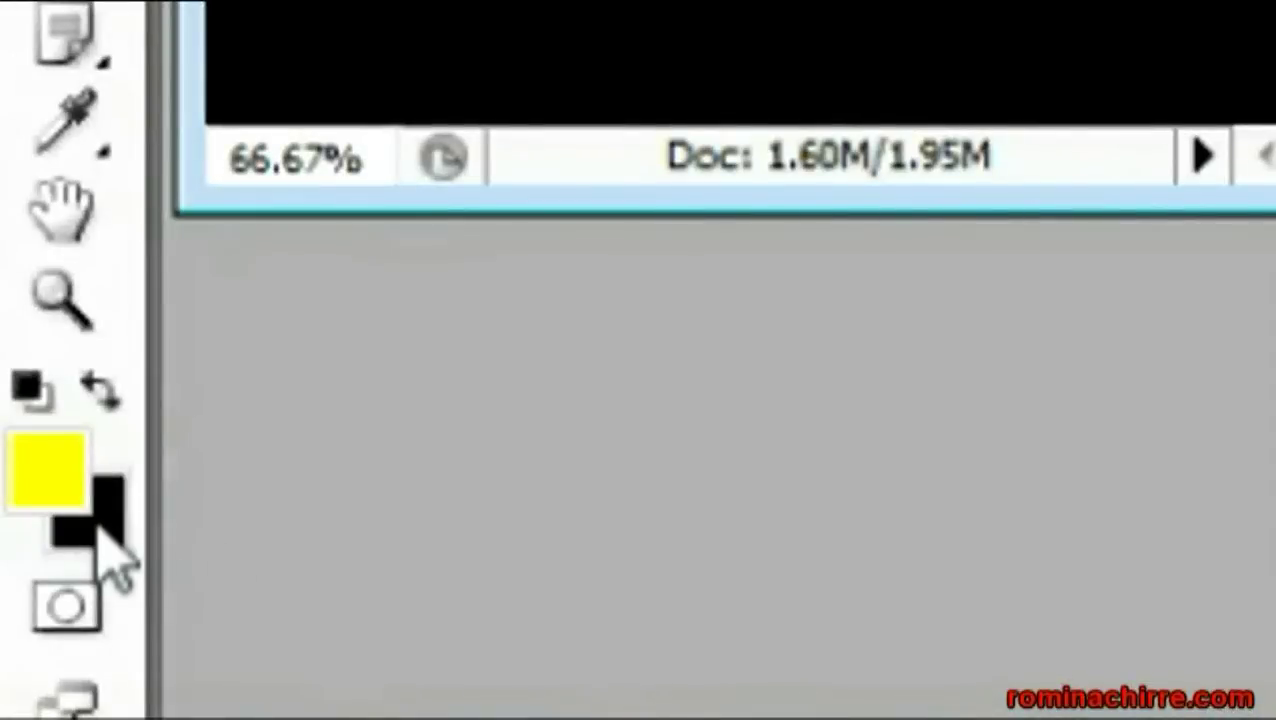
click(108, 500)
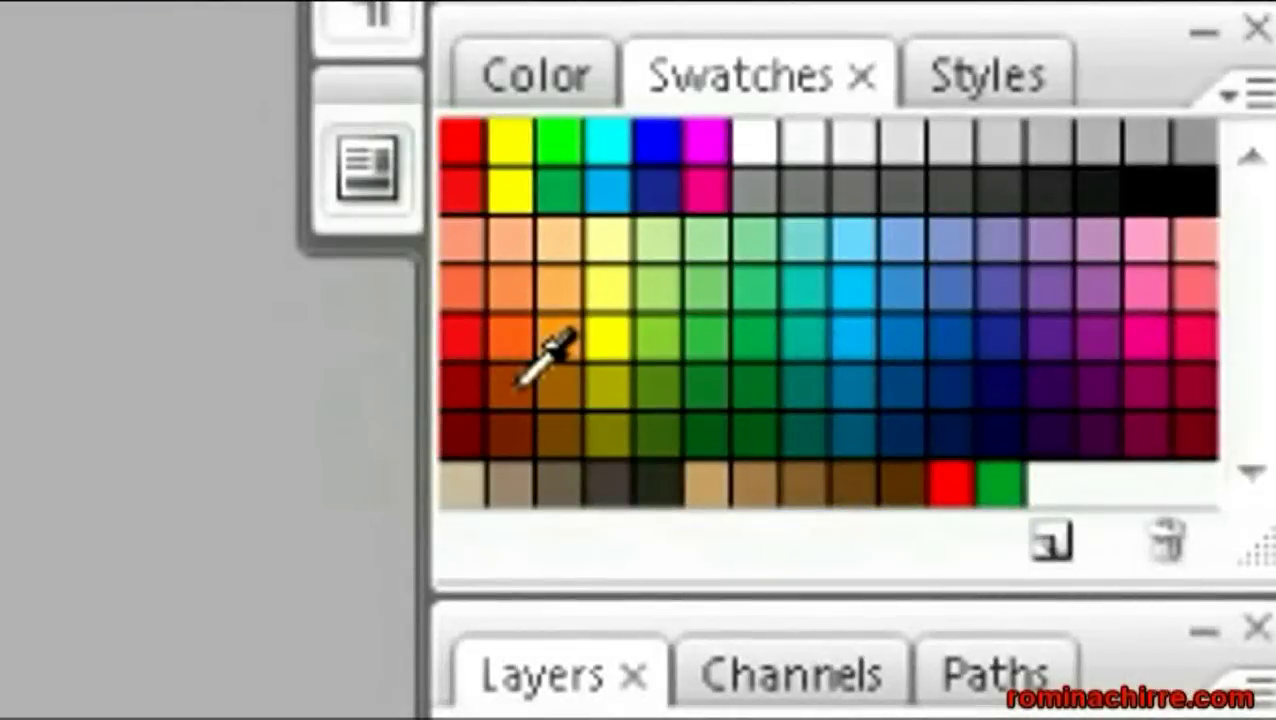
click(519, 385)
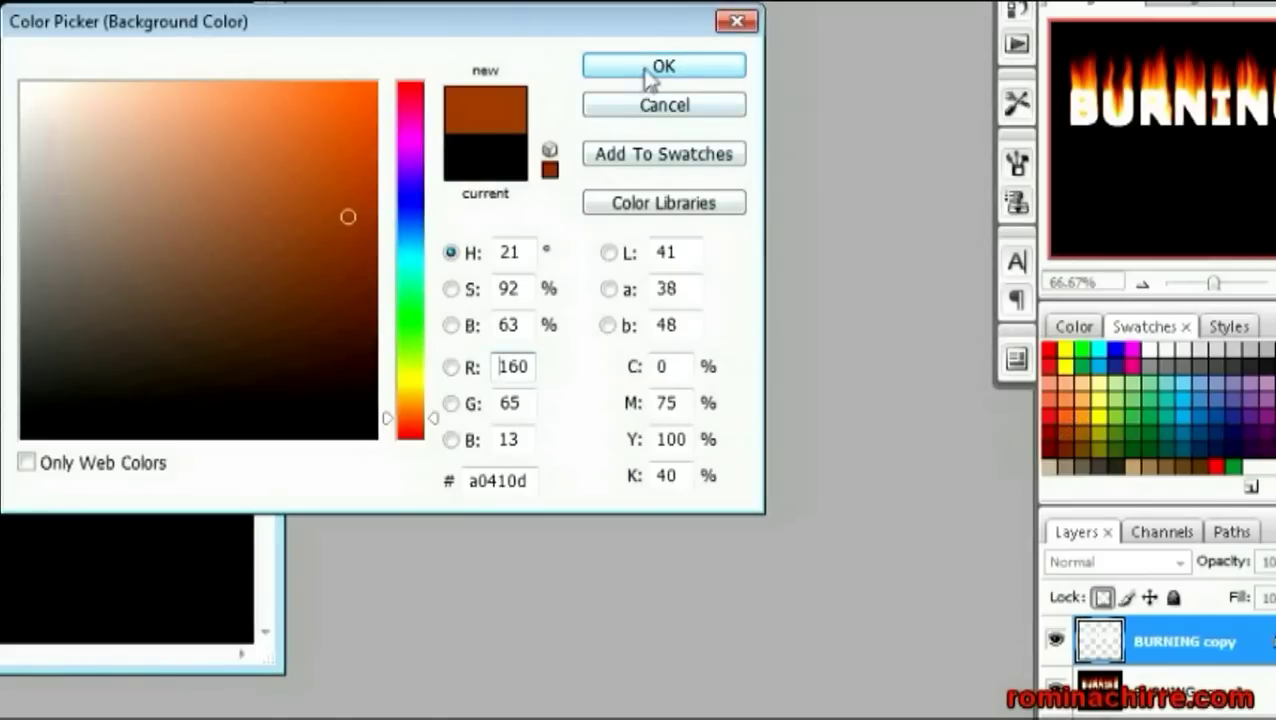
click(647, 70)
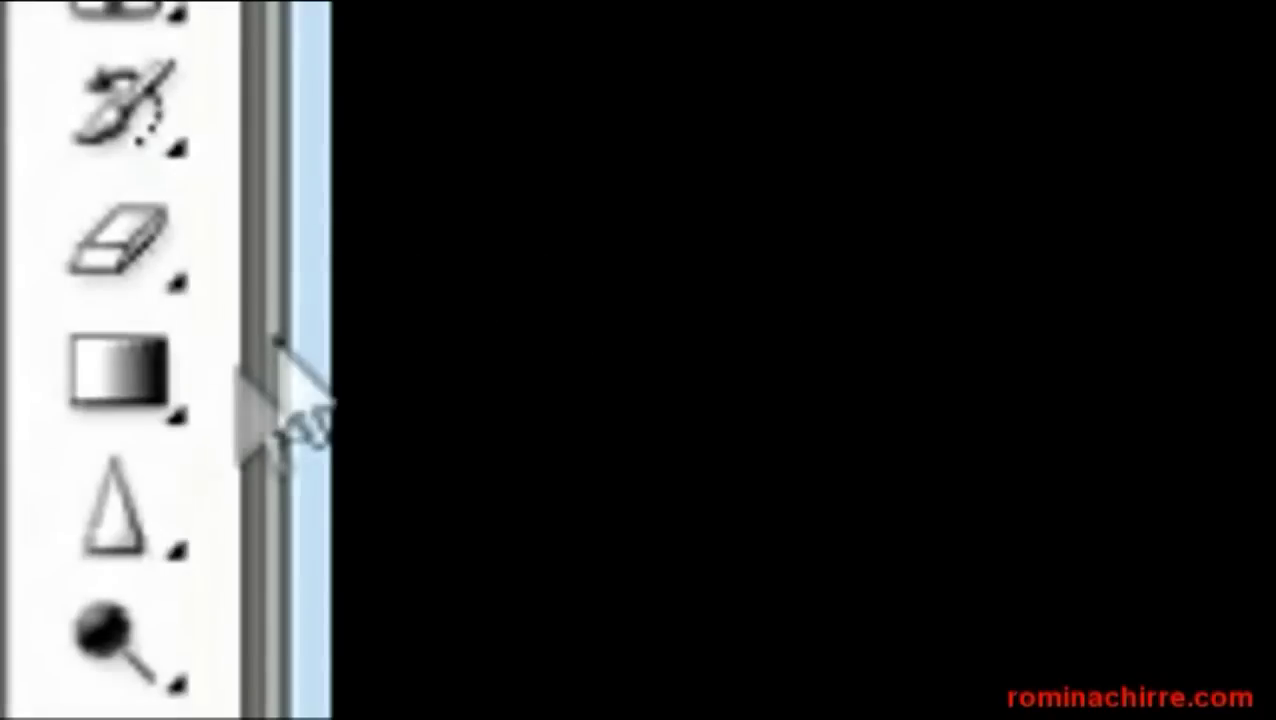
Fill the letters with a vertical foreground-to-background yellow-to-brown gradient
click(155, 393)
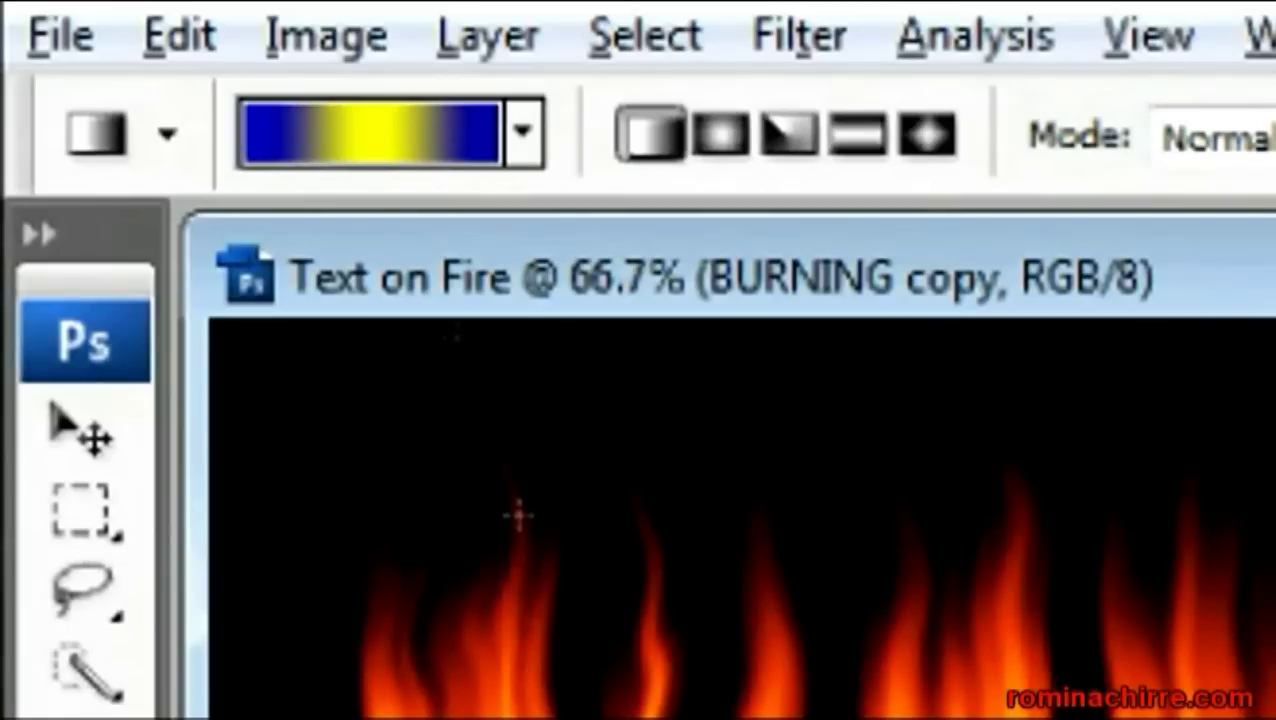
click(134, 56)
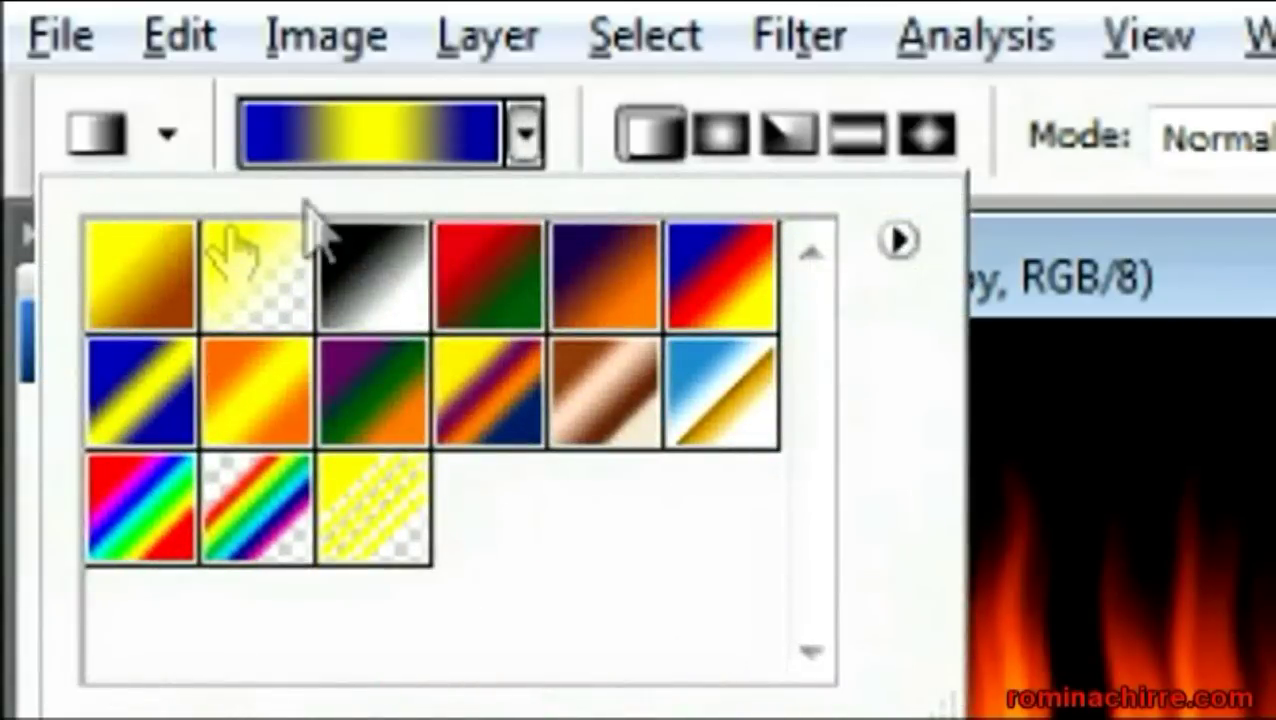
click(140, 262)
key(Return)
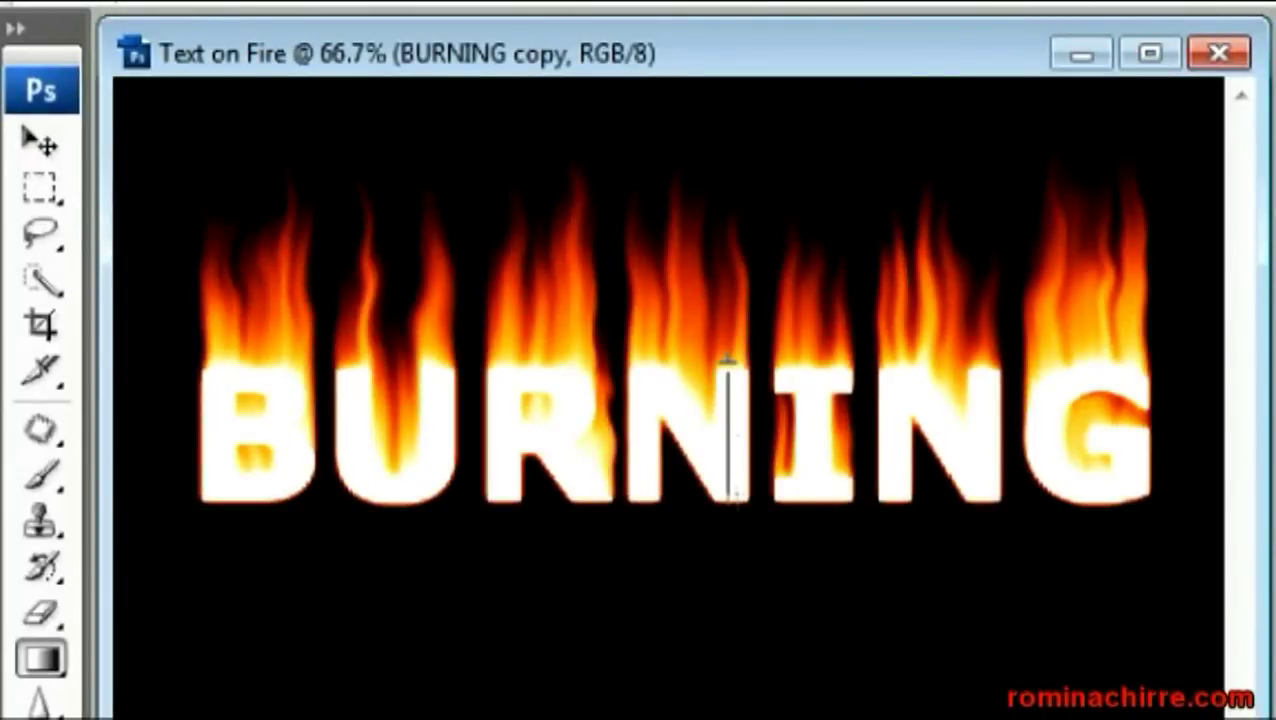
drag(741, 511, 742, 512)
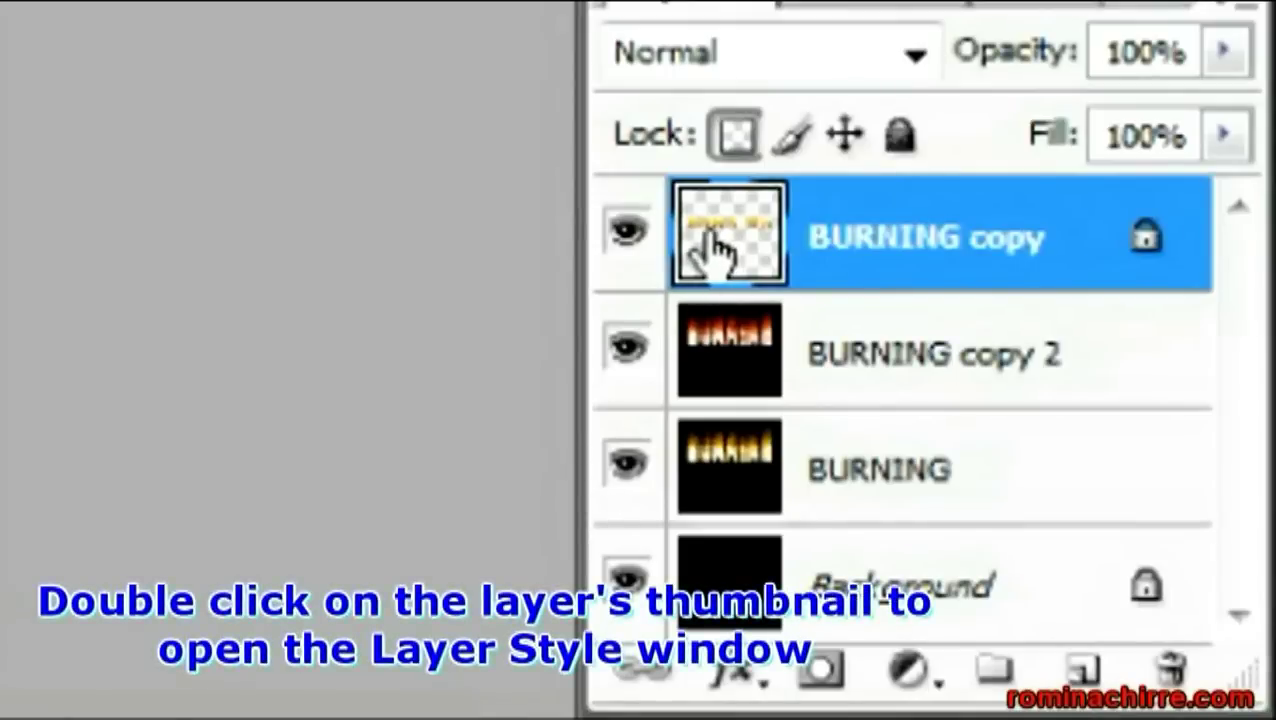
Enable a Drop Shadow on BURNING copy with an orange shadow colour
double_click(712, 240)
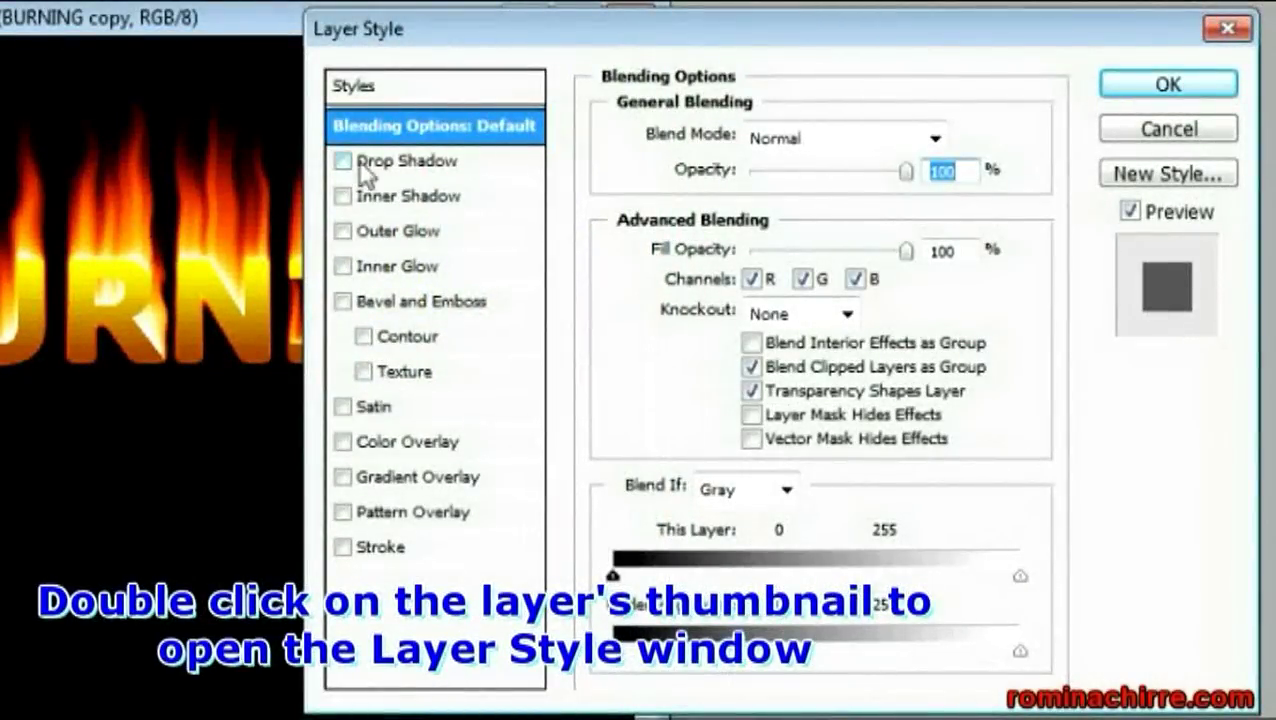
click(362, 165)
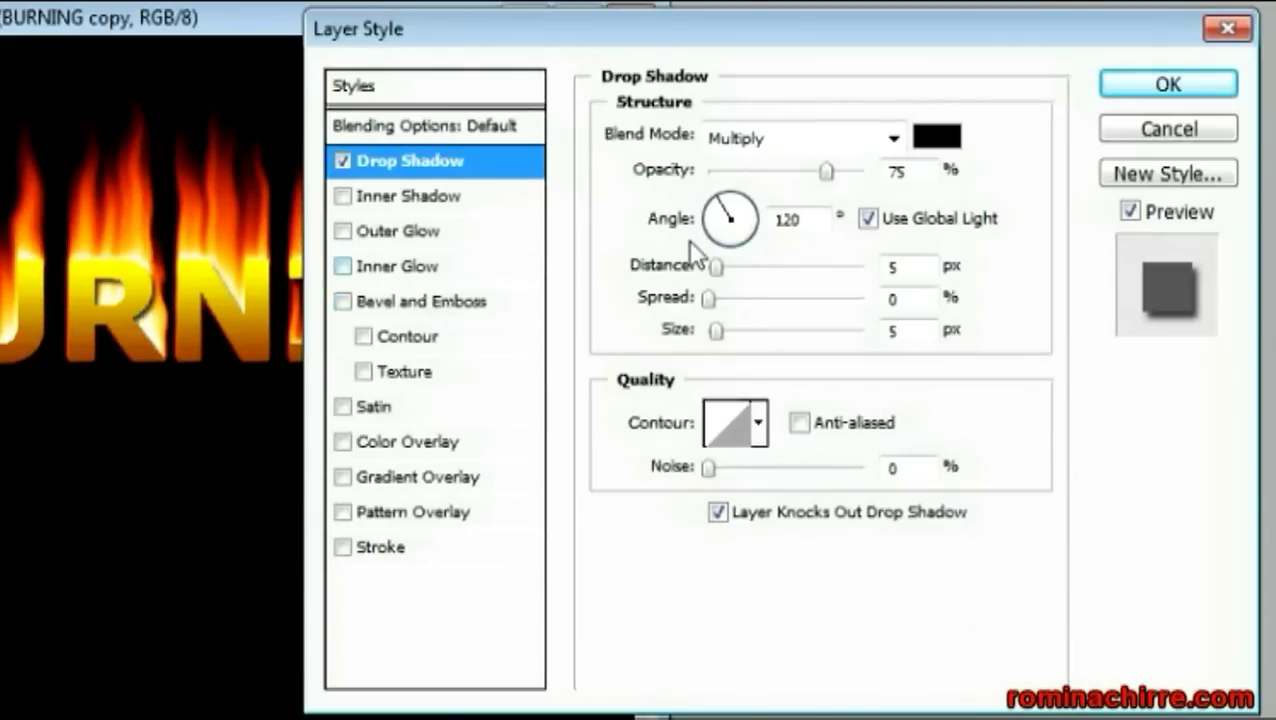
click(937, 140)
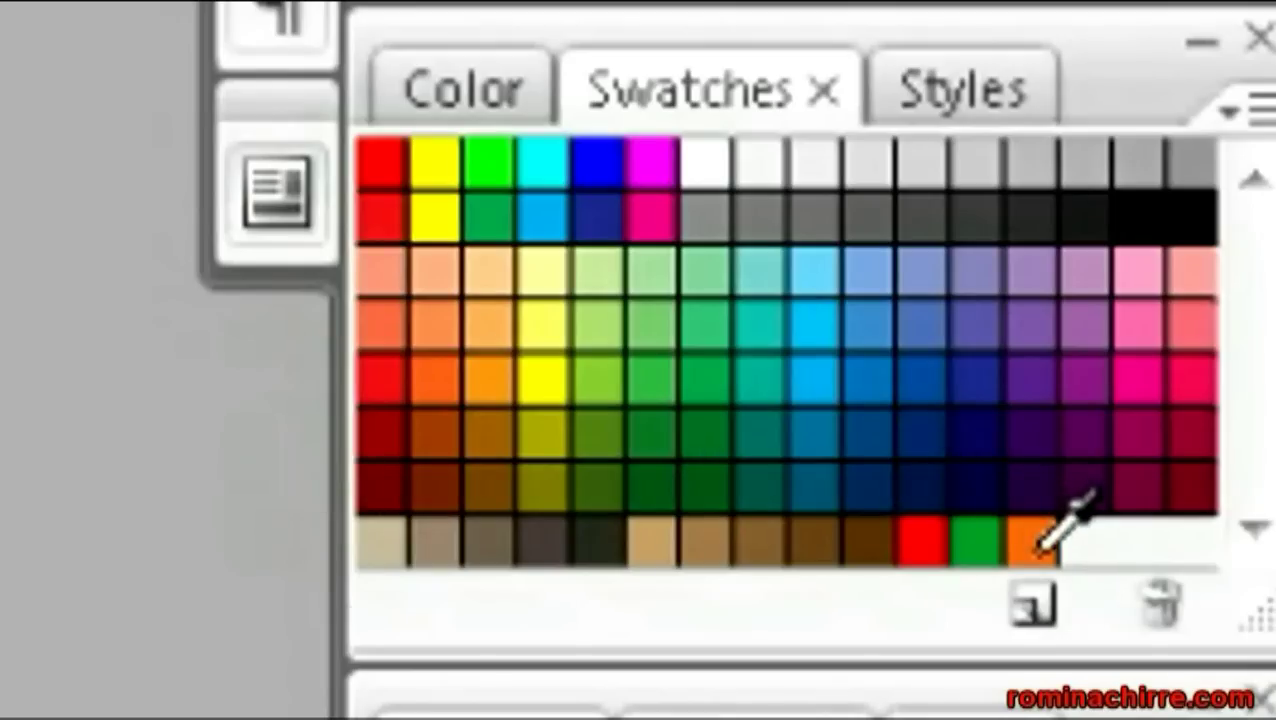
click(1045, 535)
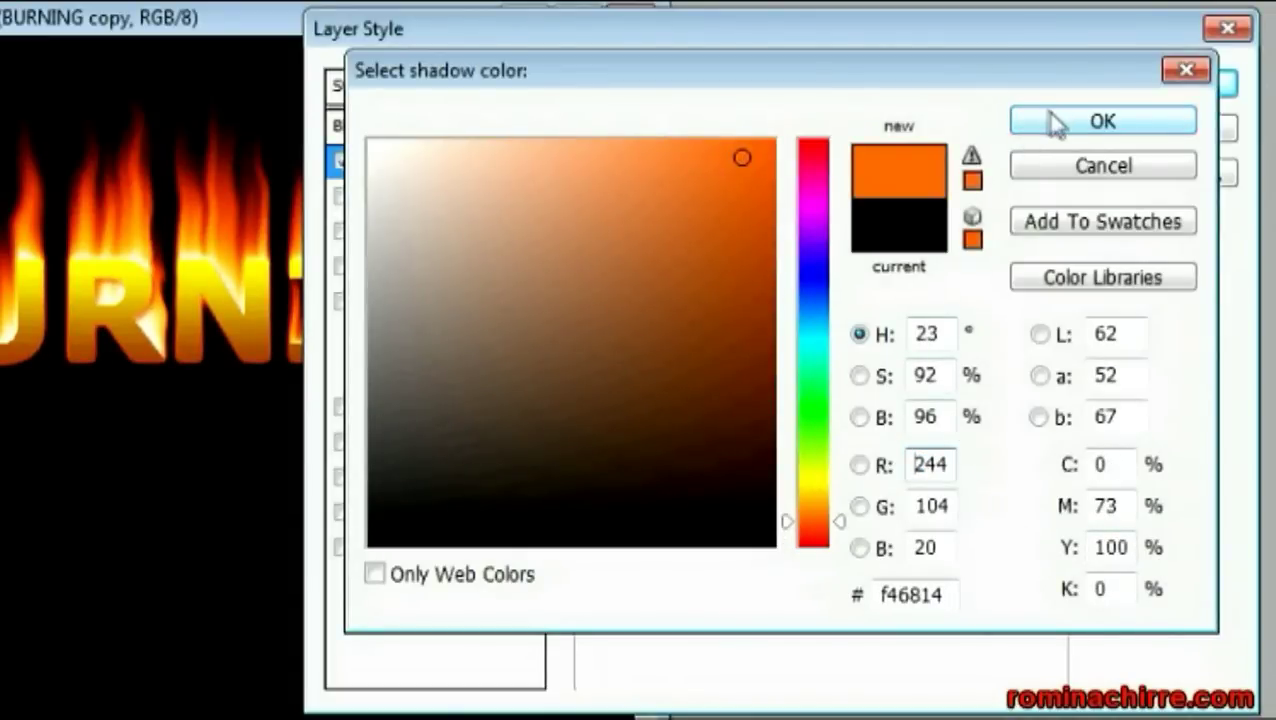
click(1048, 114)
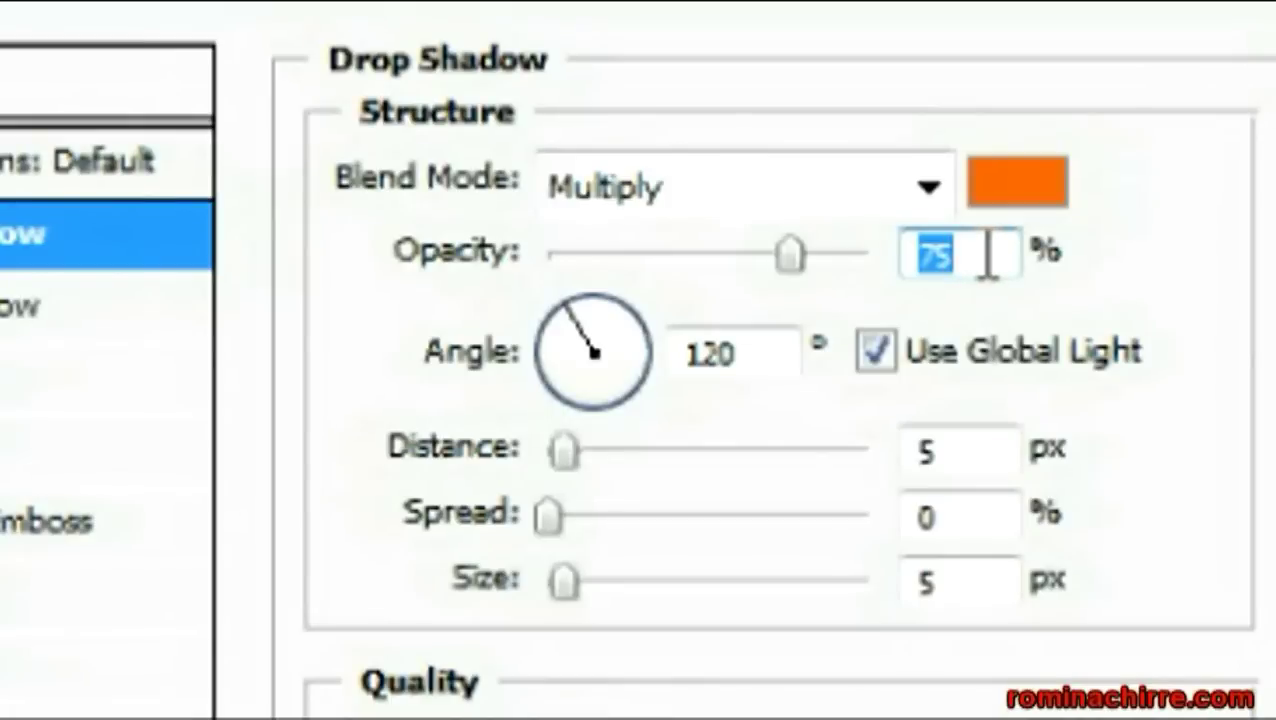
Set the drop shadow to 60% opacity, distance 3, spread 3 and size 10
text(60)
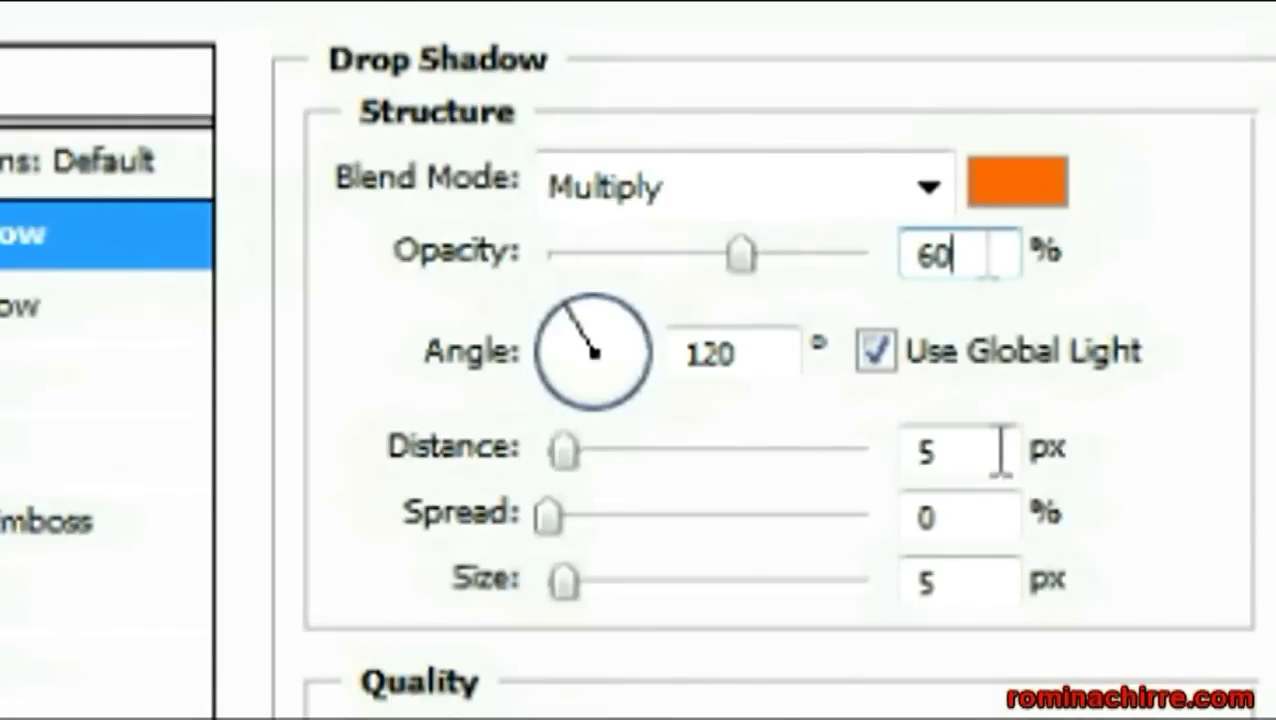
double_click(1000, 450)
text(3)
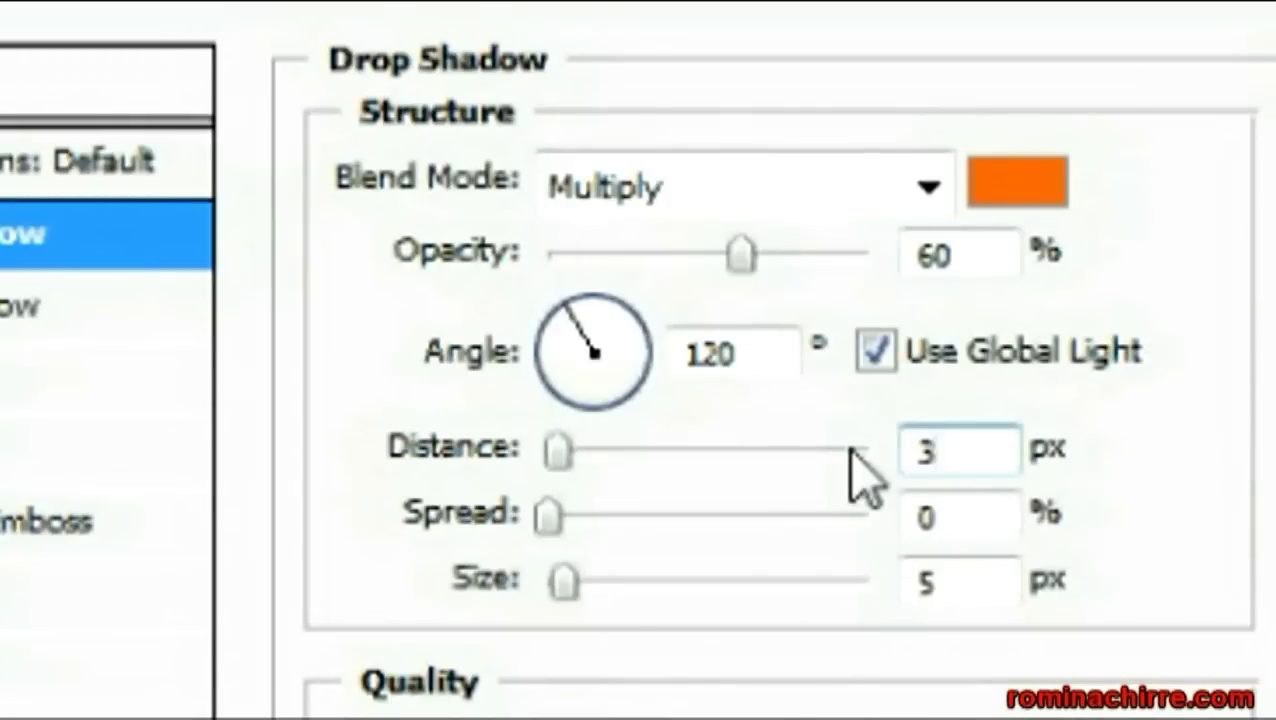
key(Tab)
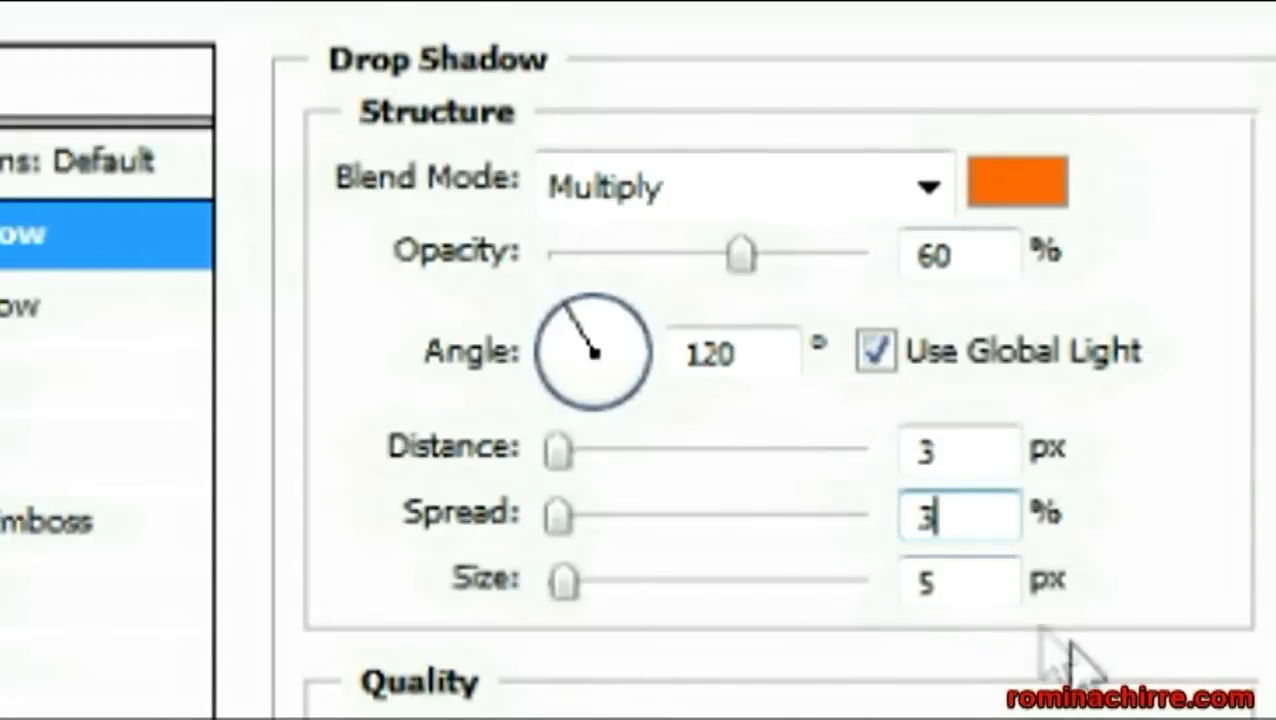
key(Tab)
text(10)
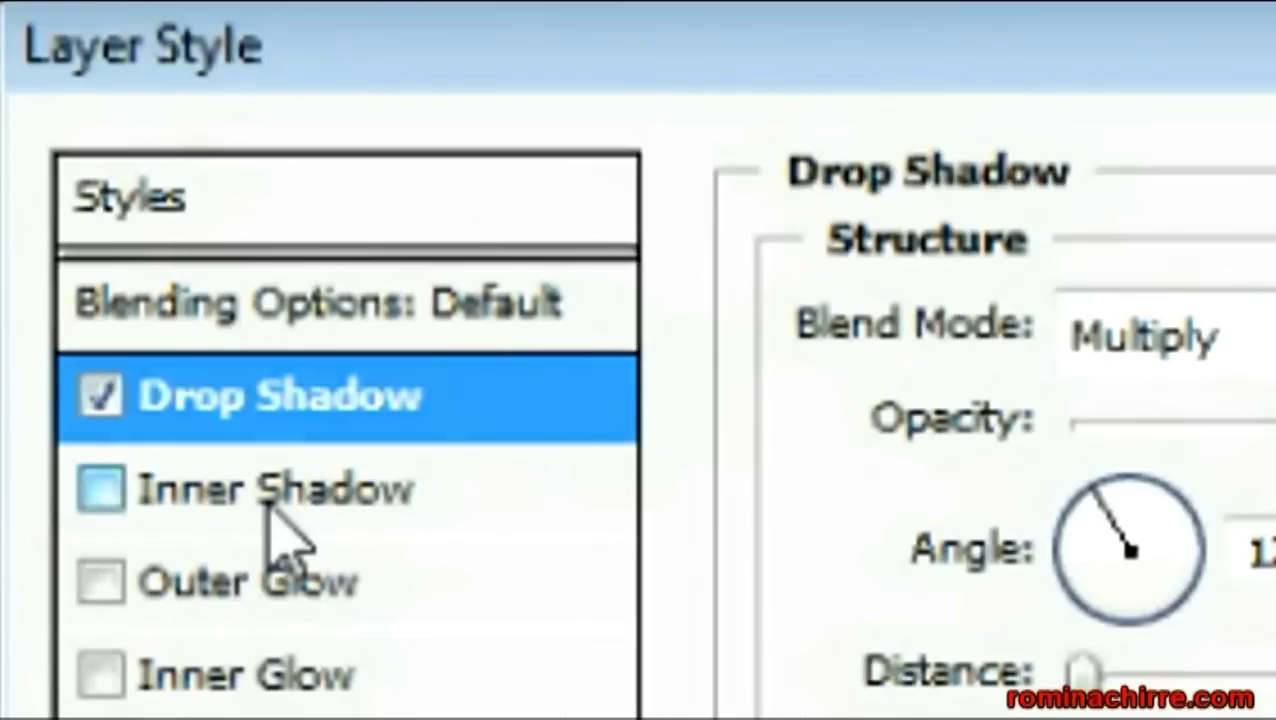
Enable an Inner Shadow on the letters with a red shadow colour
click(276, 520)
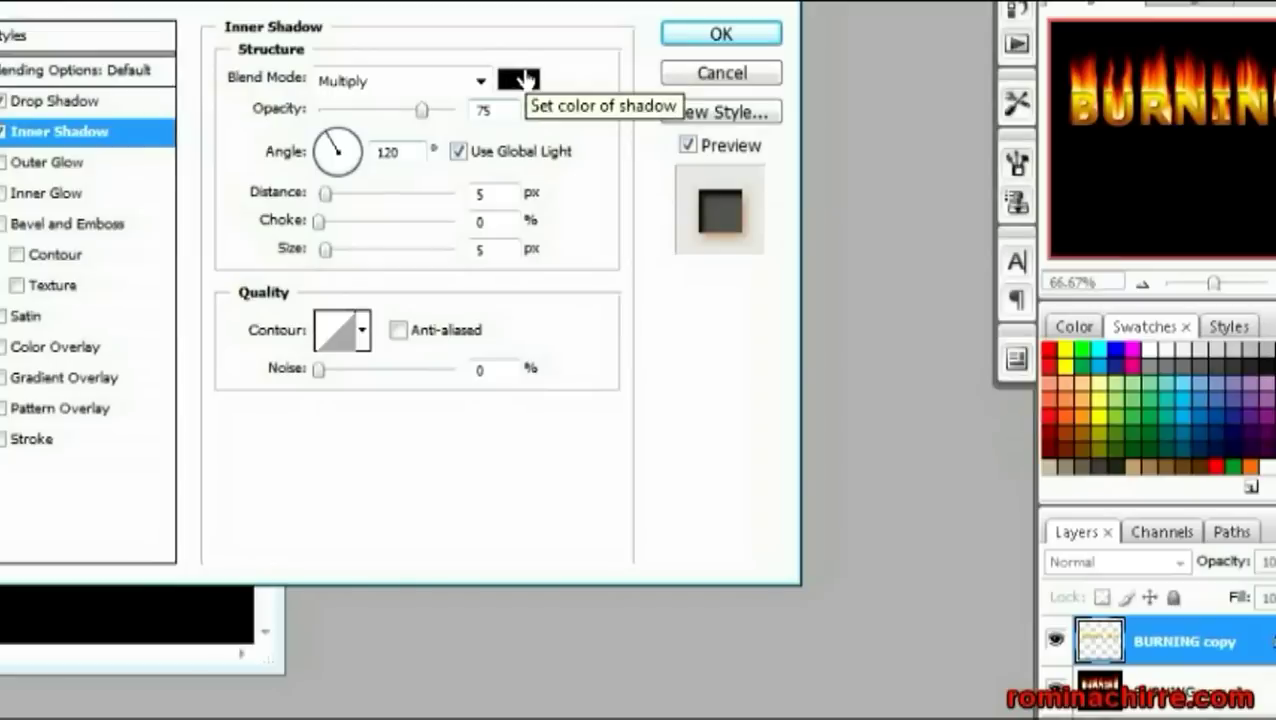
click(524, 82)
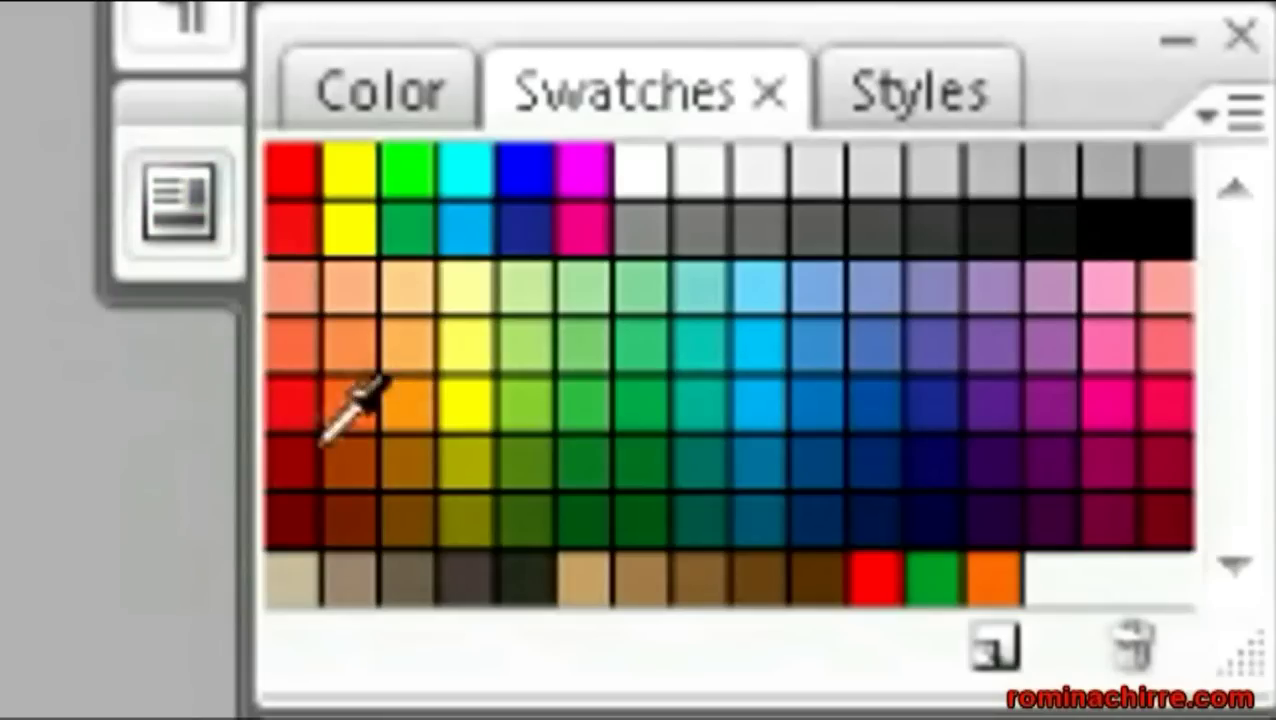
click(1050, 417)
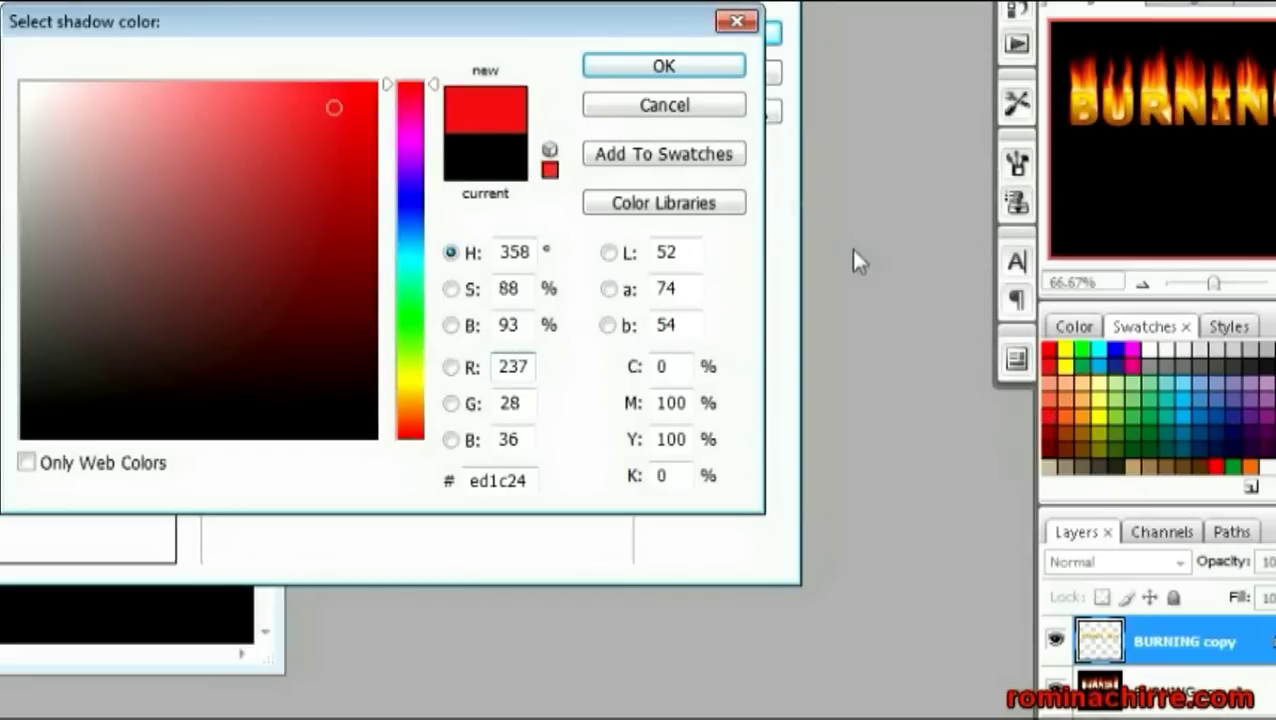
click(680, 78)
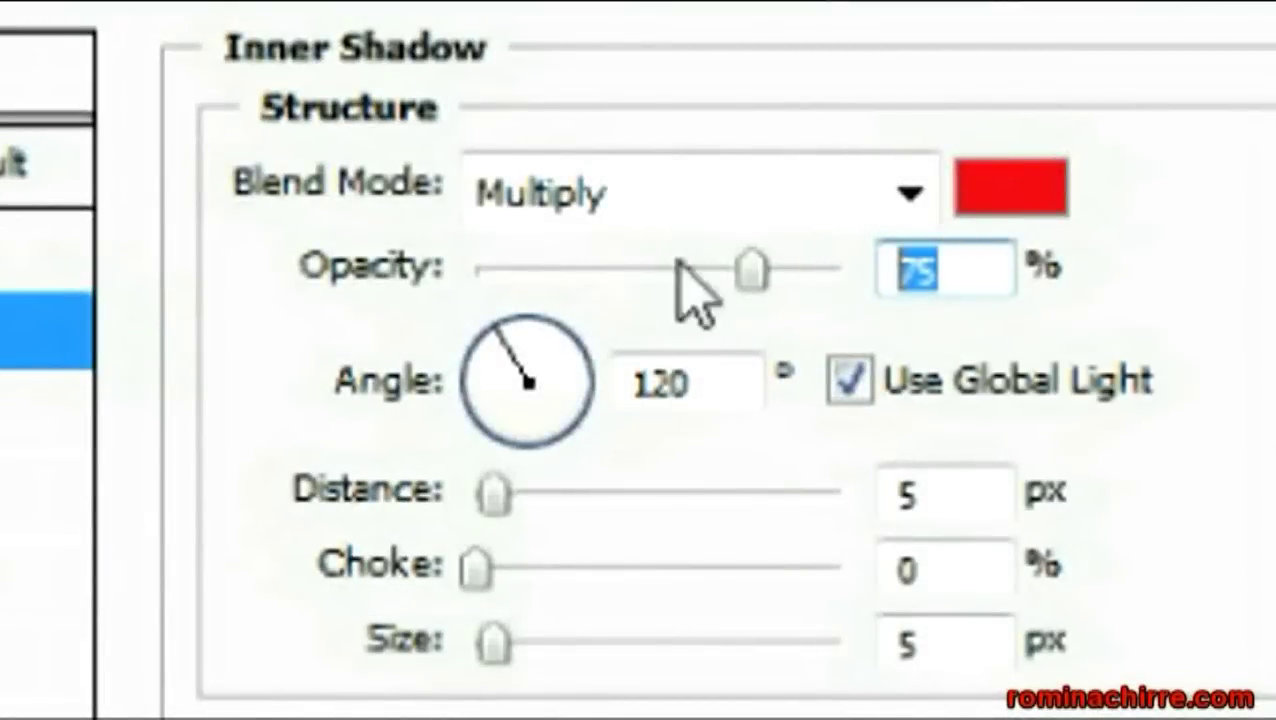
Set the inner shadow to 68% opacity, distance 10, size 49, and apply the layer style
text(68)
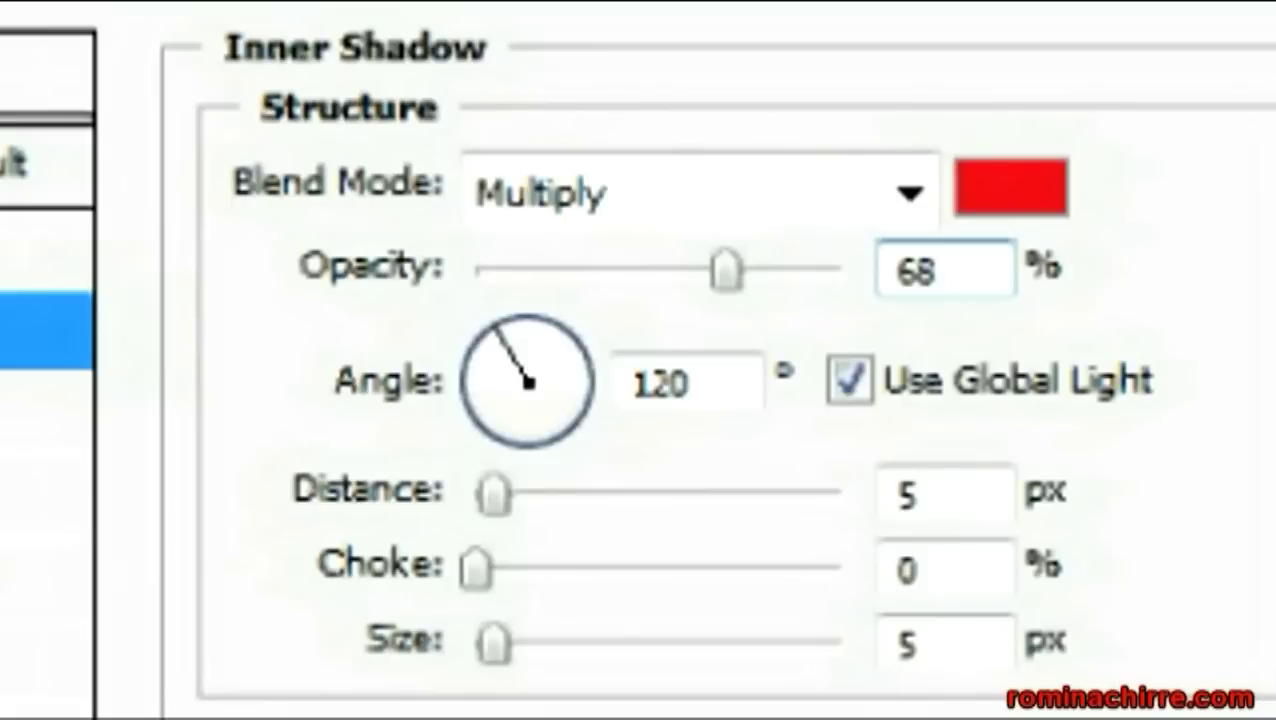
double_click(985, 490)
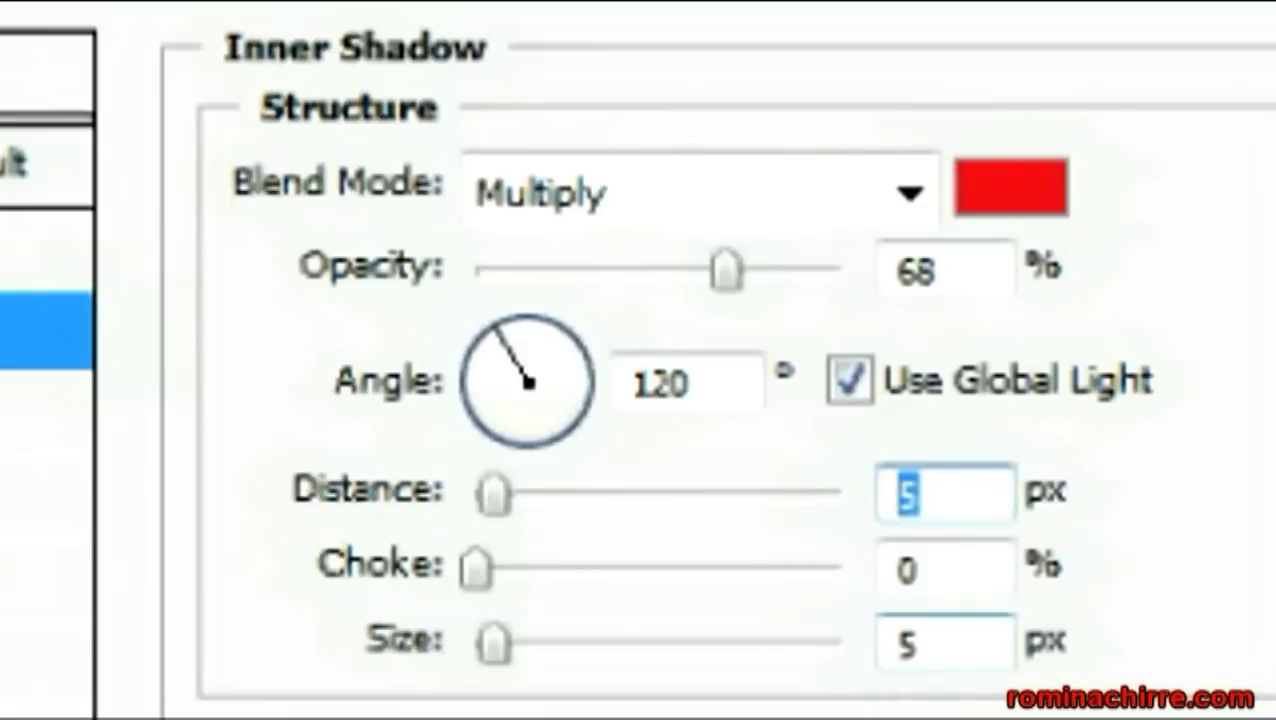
text(10)
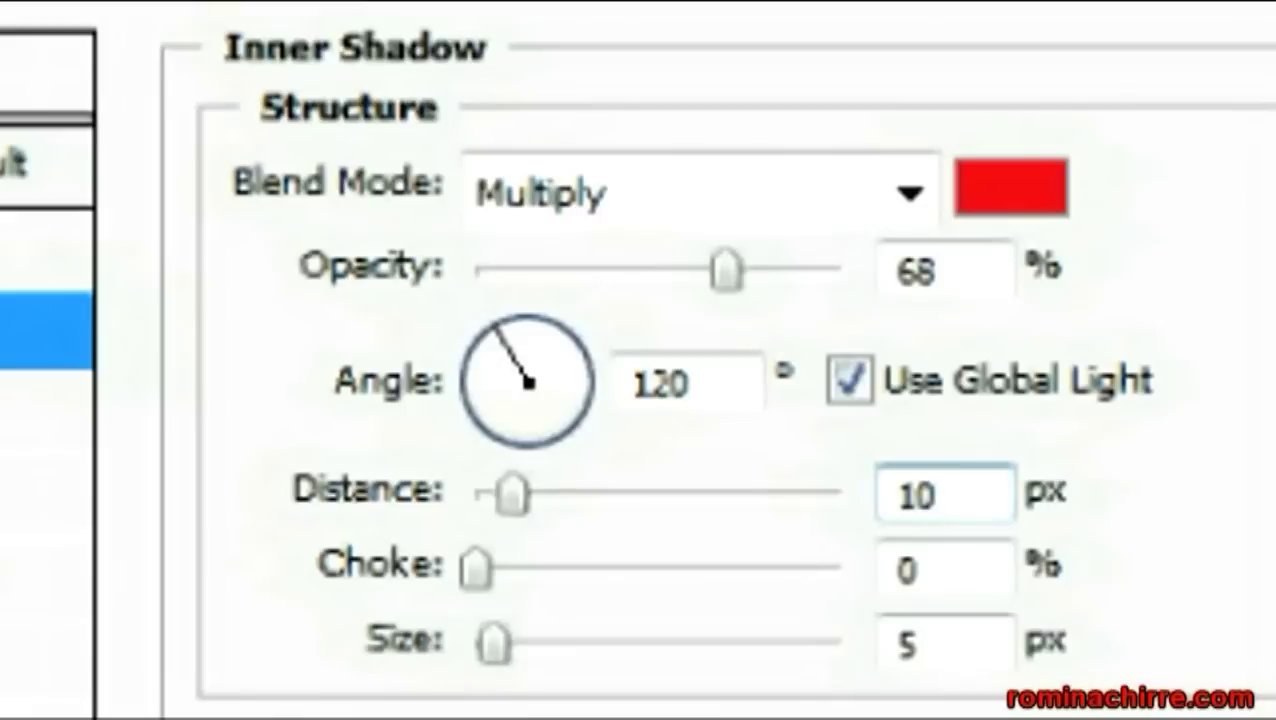
double_click(995, 648)
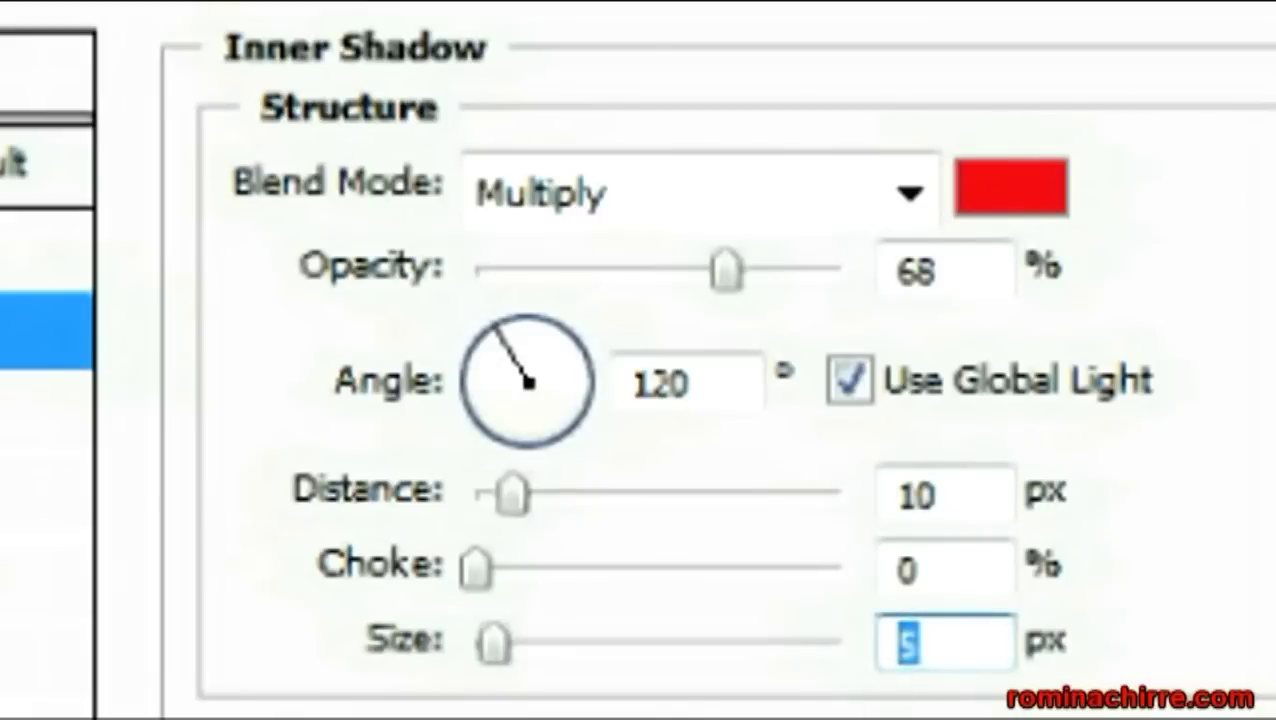
text(49)
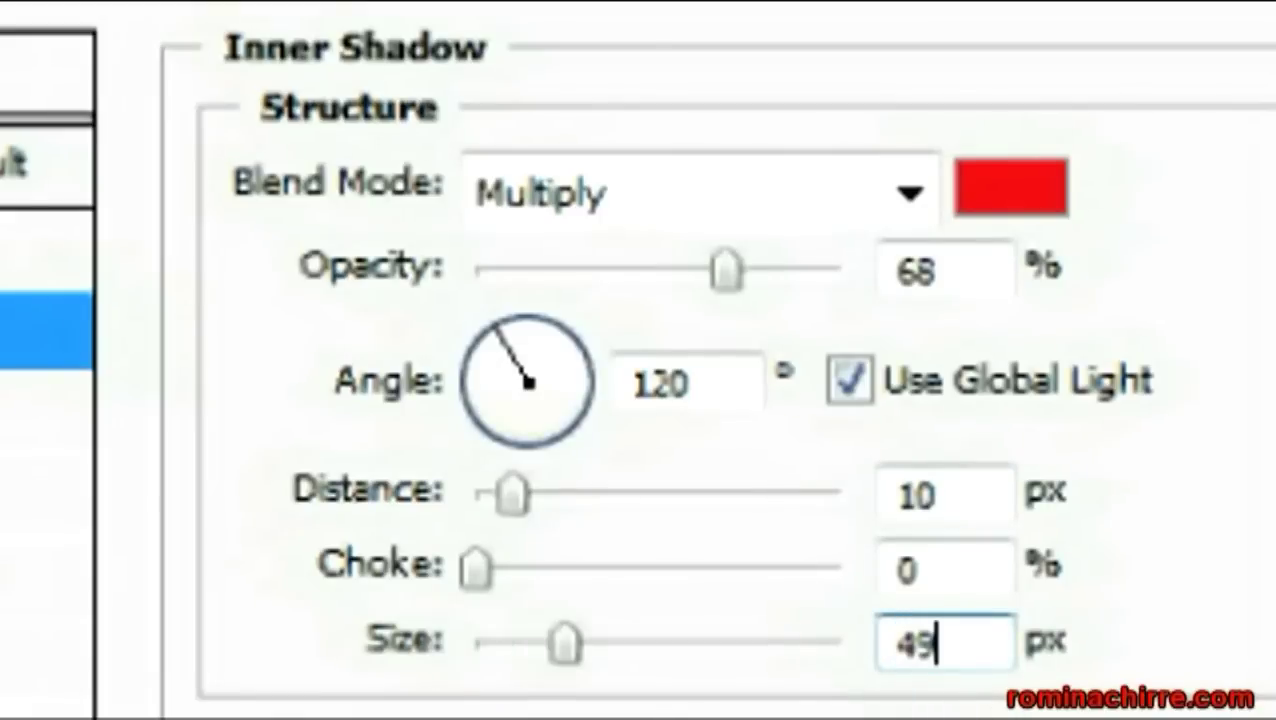
click(1200, 86)
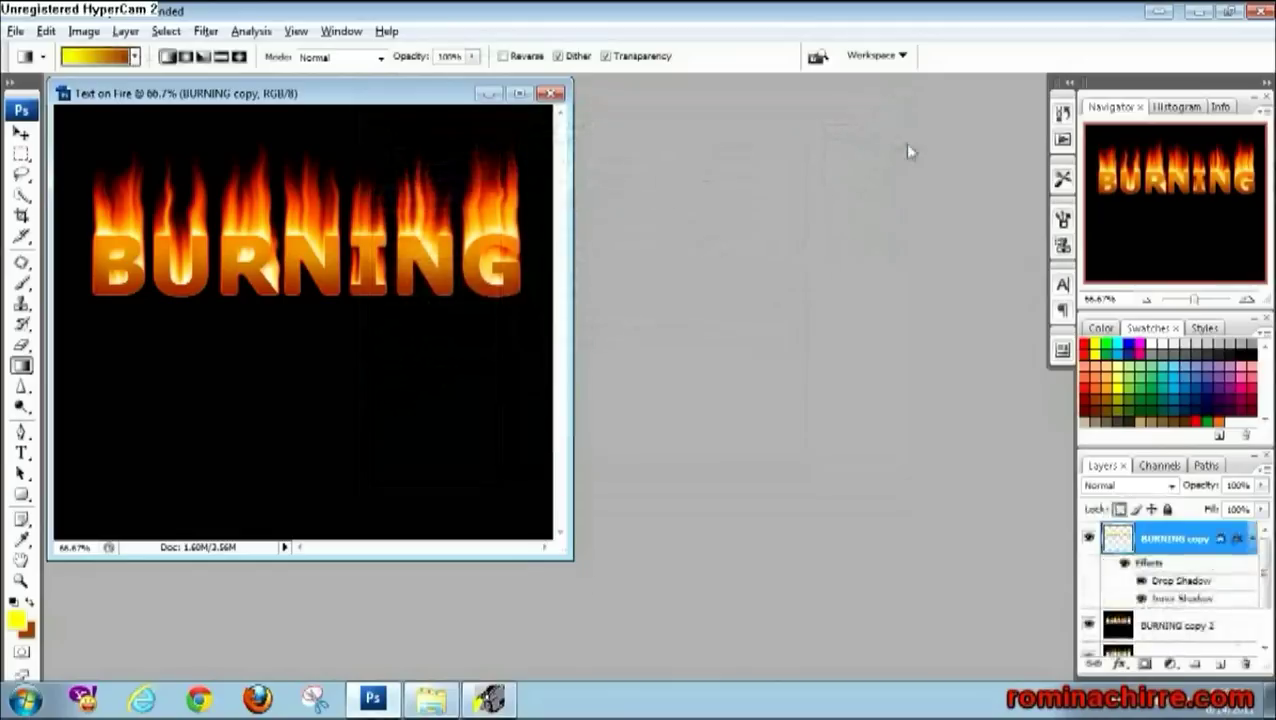
Merge visible layers, duplicate the Background layer, and flip the copy vertically
click(95, 10)
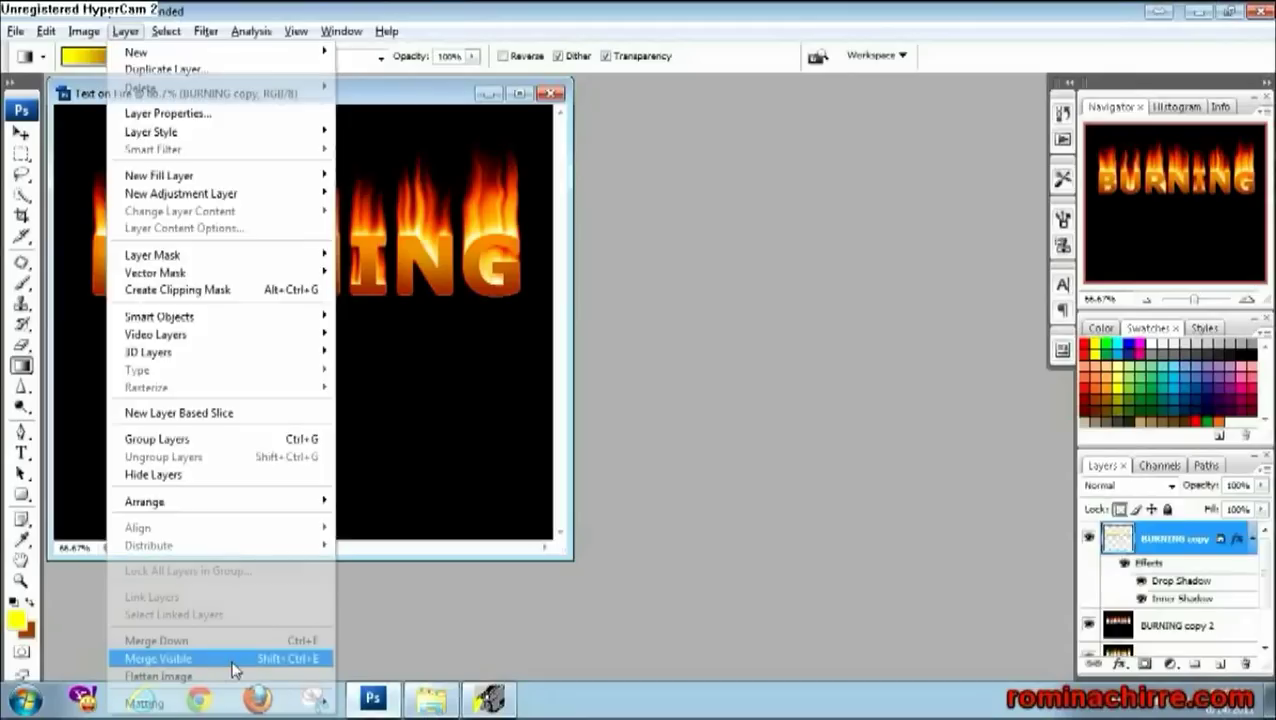
click(231, 661)
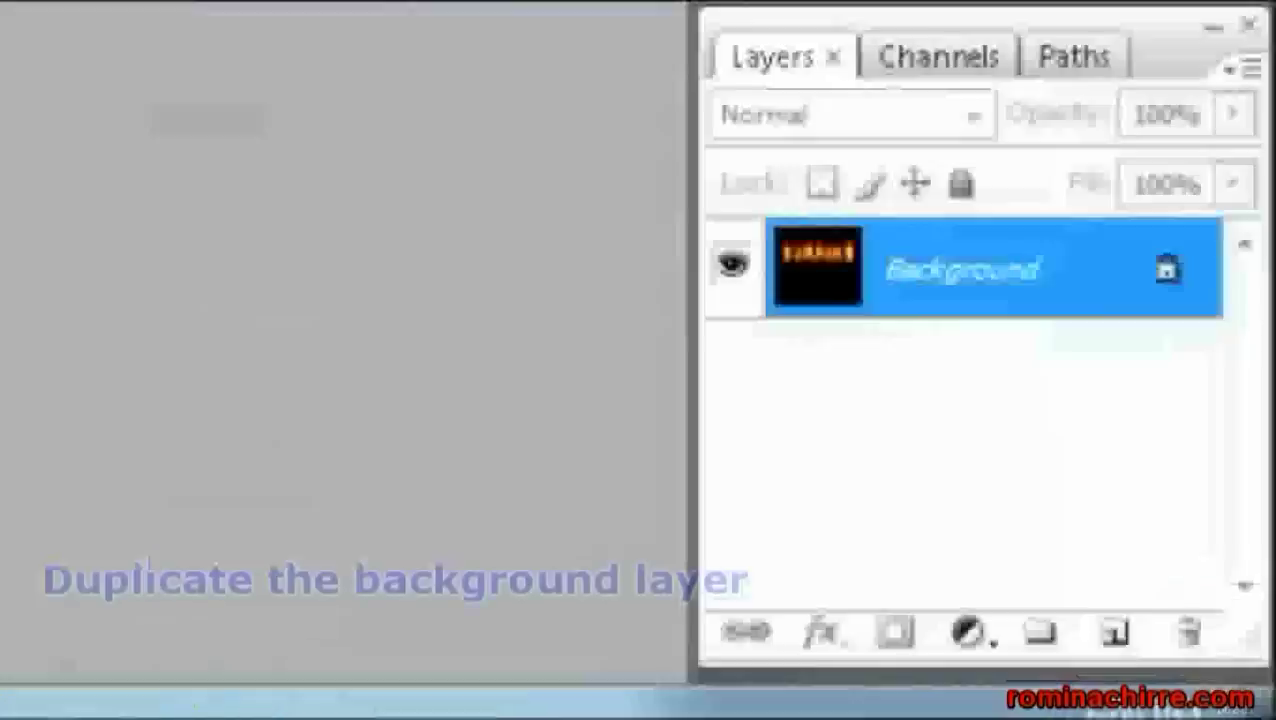
mouse_move(991, 285)
mouse_down()
mouse_move(1130, 630)
mouse_move(1111, 618)
mouse_up()
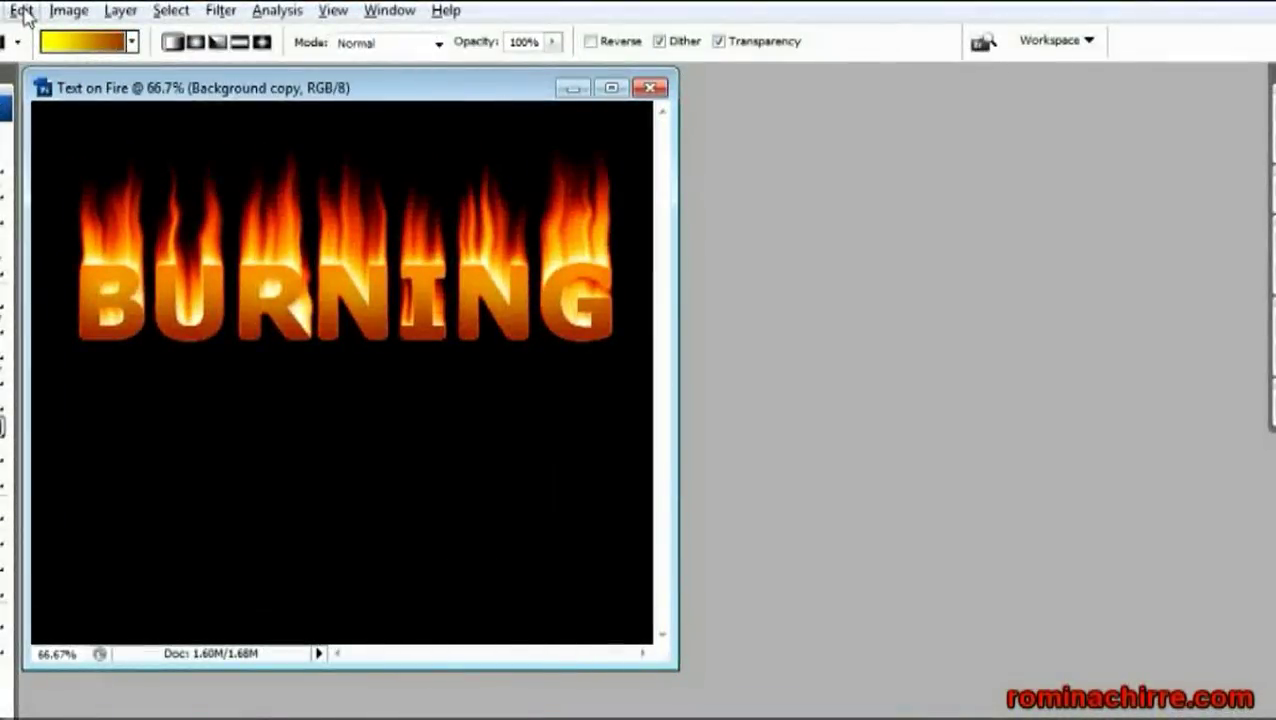
click(45, 31)
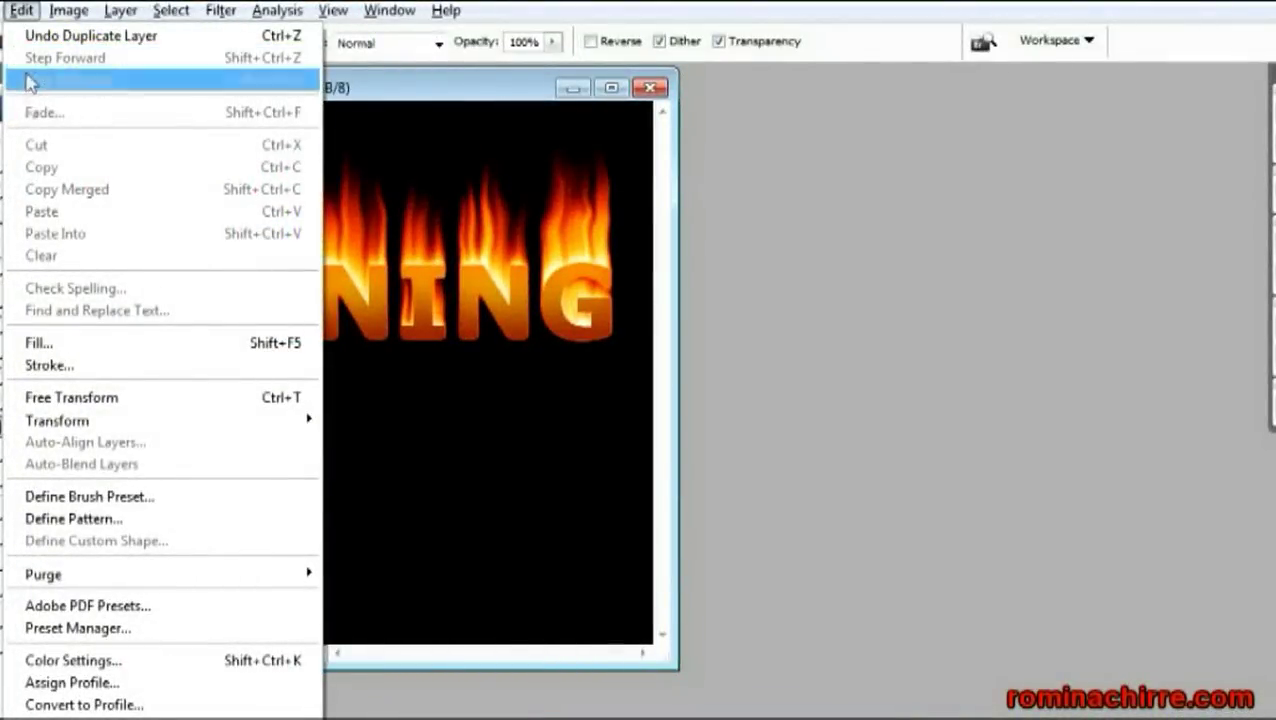
mouse_move(57, 420)
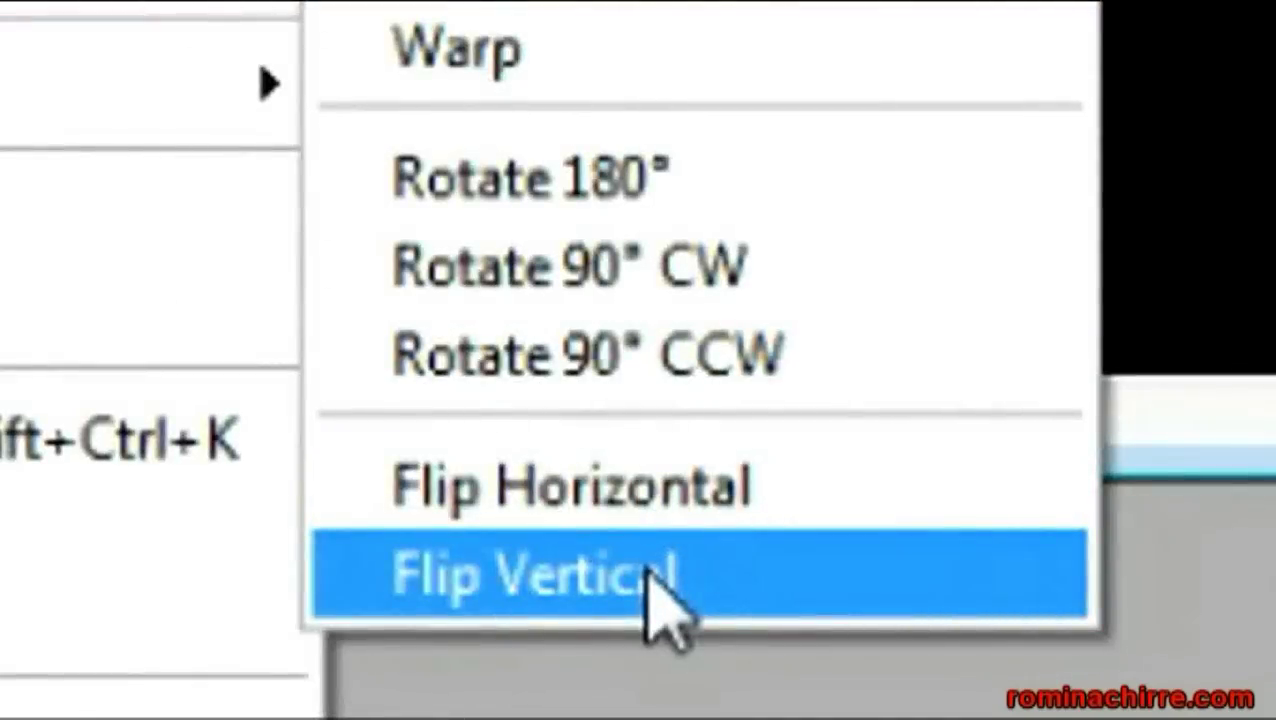
click(650, 574)
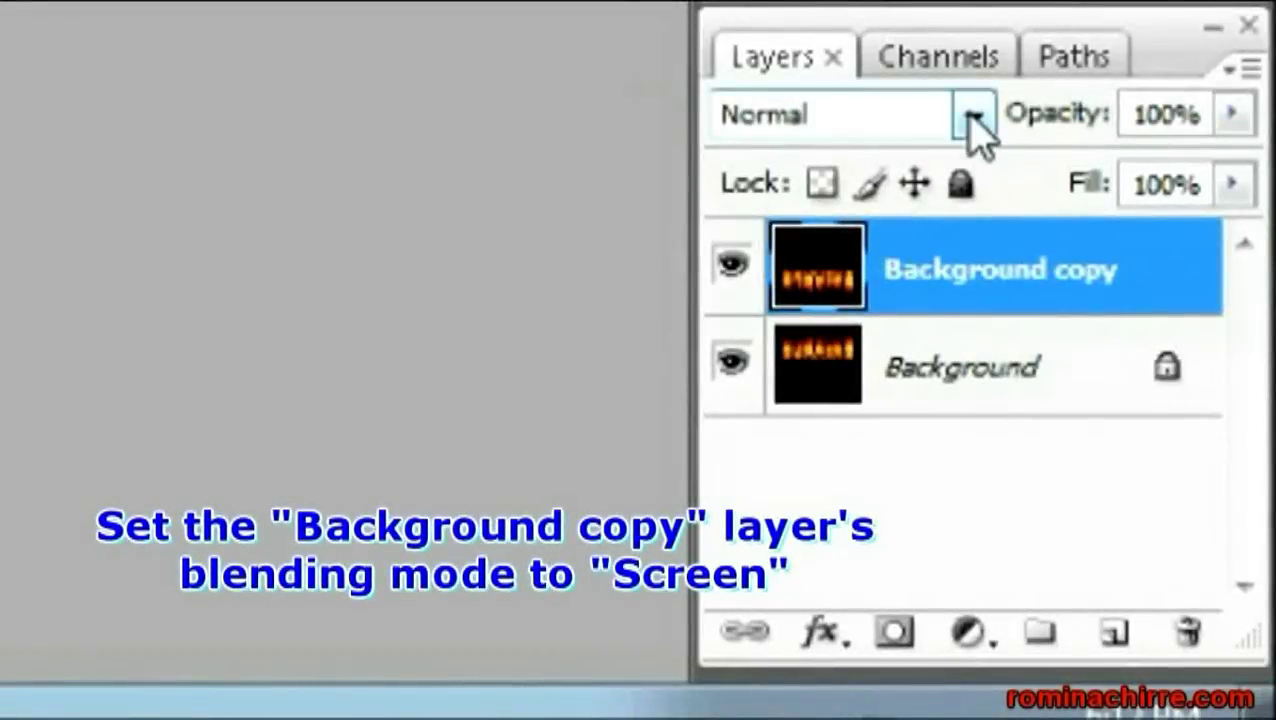
click(972, 117)
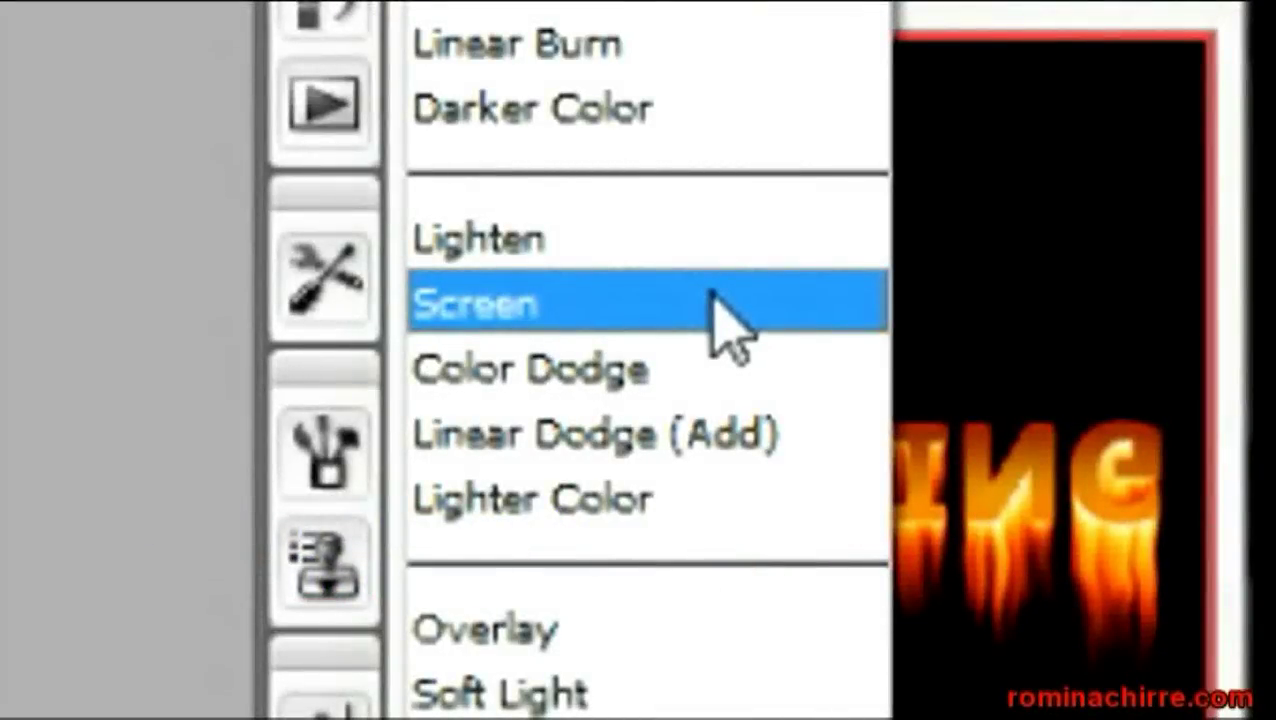
Set the flipped copy to Screen blending and nudge it up three times beneath BURNING
click(712, 294)
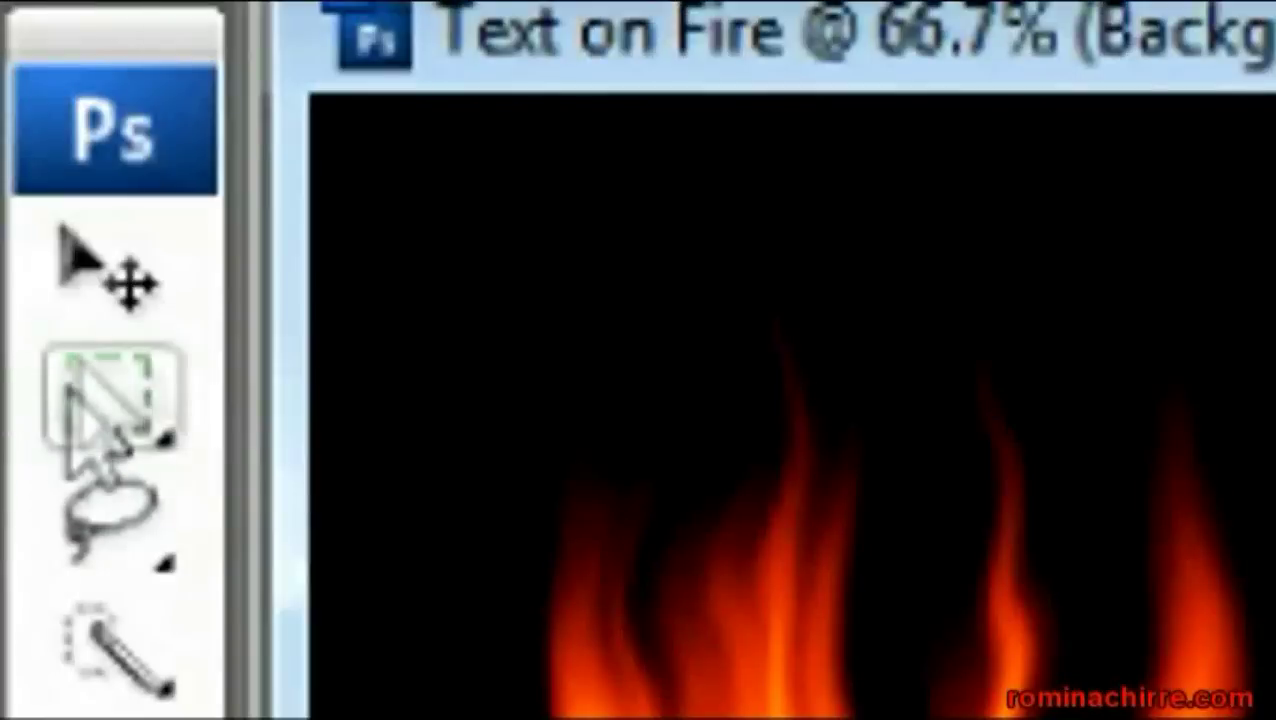
click(26, 95)
key(Up)
key(Up)
key(Up)
key(Up)
key(Up)
key(Up)
key(Up)
key(Up)
key(Up)
key(Up)
key(Up)
key(Up)
key(Up)
key(Up)
key(Up)
key(Up)
key(Up)
key(Up)
key(Up)
key(Up)
key(Up)
key(Up)
key(Up)
key(Up)
key(Up)
key(Up)
key(Up)
key(Up)
key(Up)
key(Up)
key(Up)
key(Up)
key(Up)
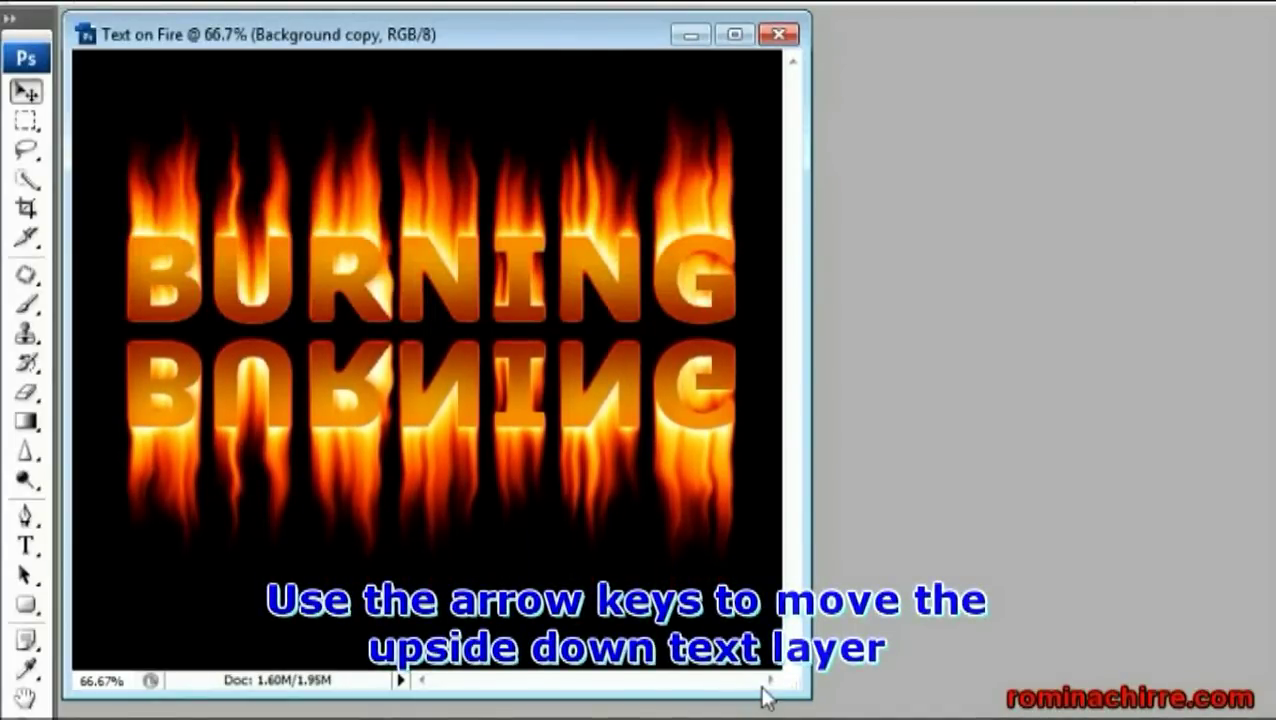
key(Up)
key(Up)
key(Up)
key(Up)
key(Up)
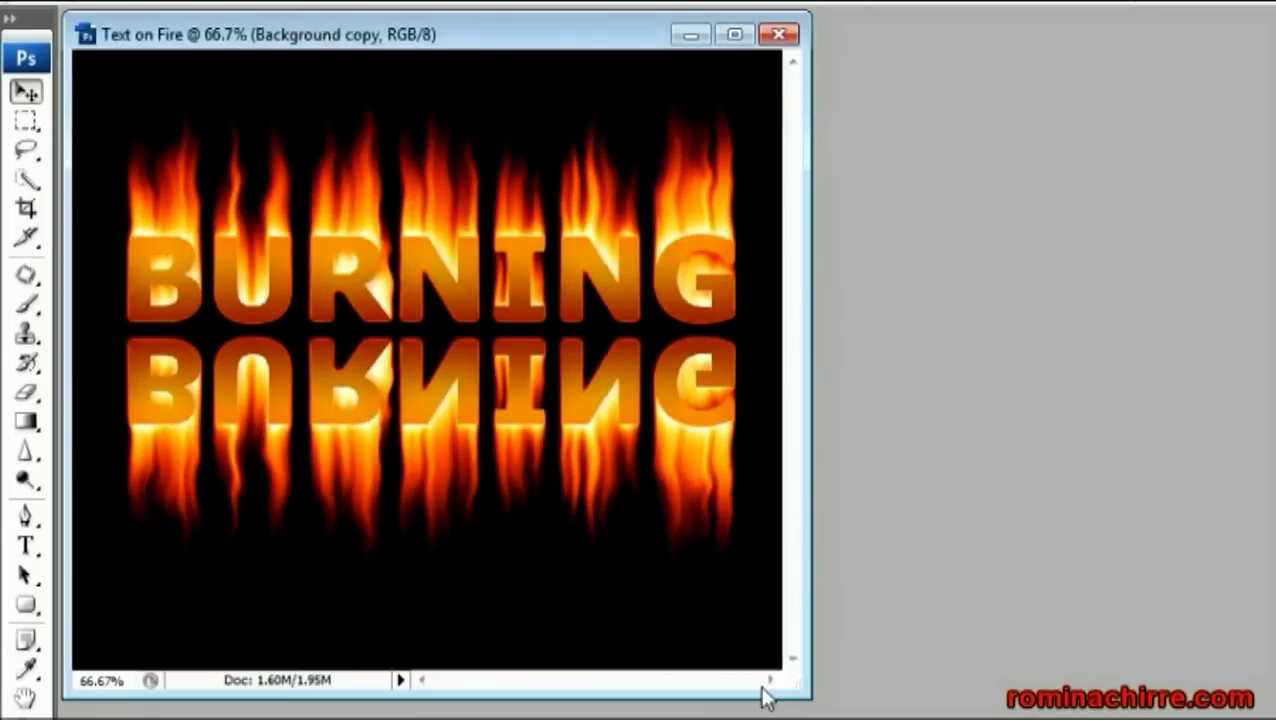
key(Up)
key(Up)
key(Up)
key(Up)
key(Up)
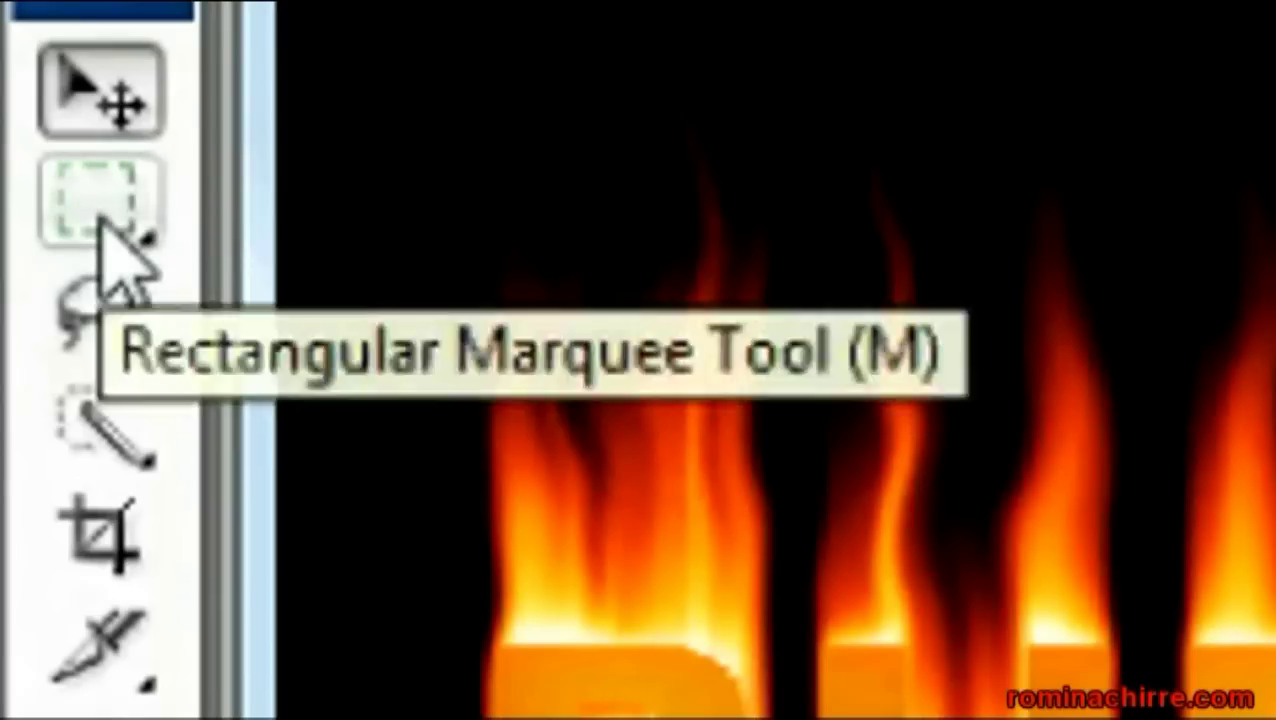
Marquee-select the whole reflection and zoom the maximized canvas out to 50%
click(98, 218)
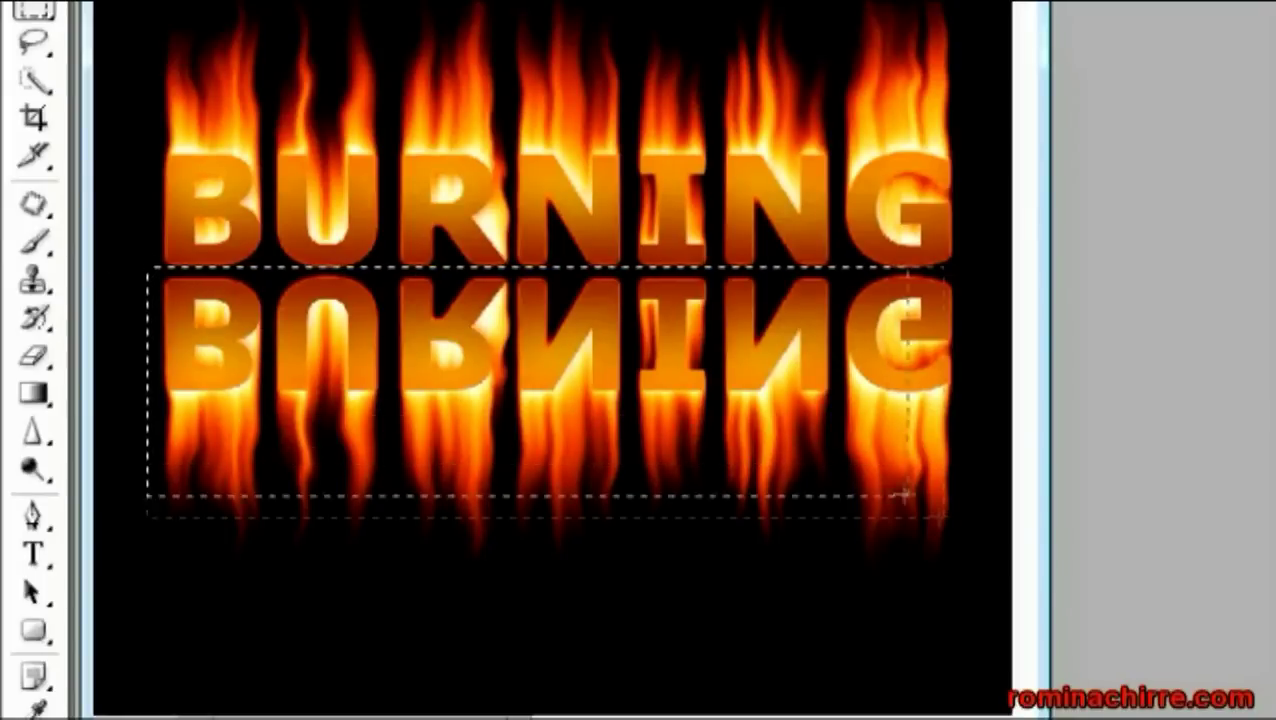
drag(325, 297, 970, 606)
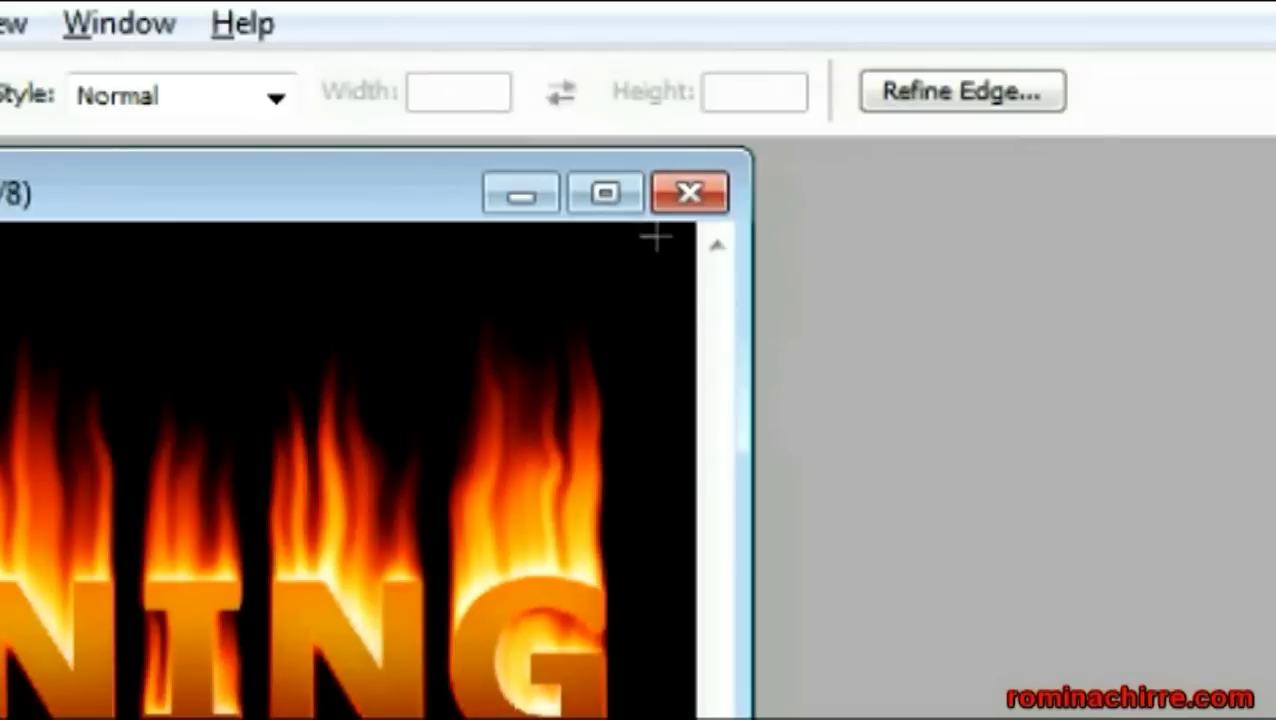
click(607, 196)
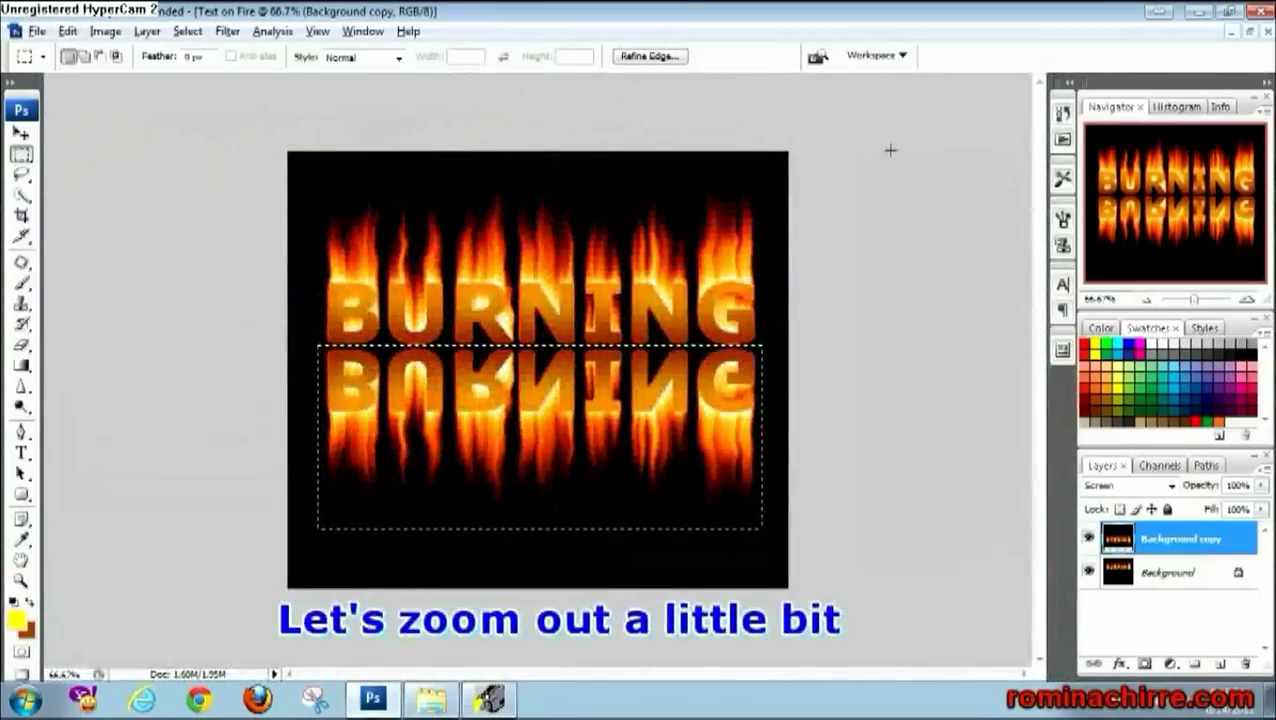
click(25, 579)
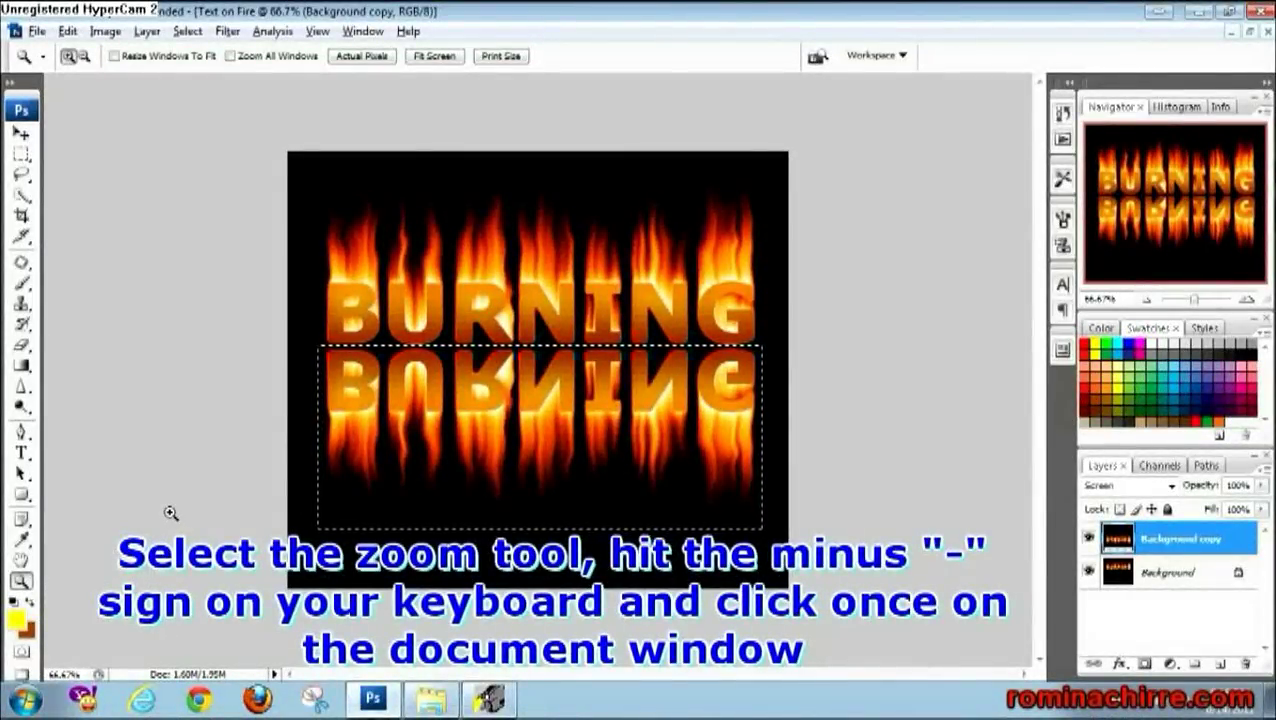
click(213, 487)
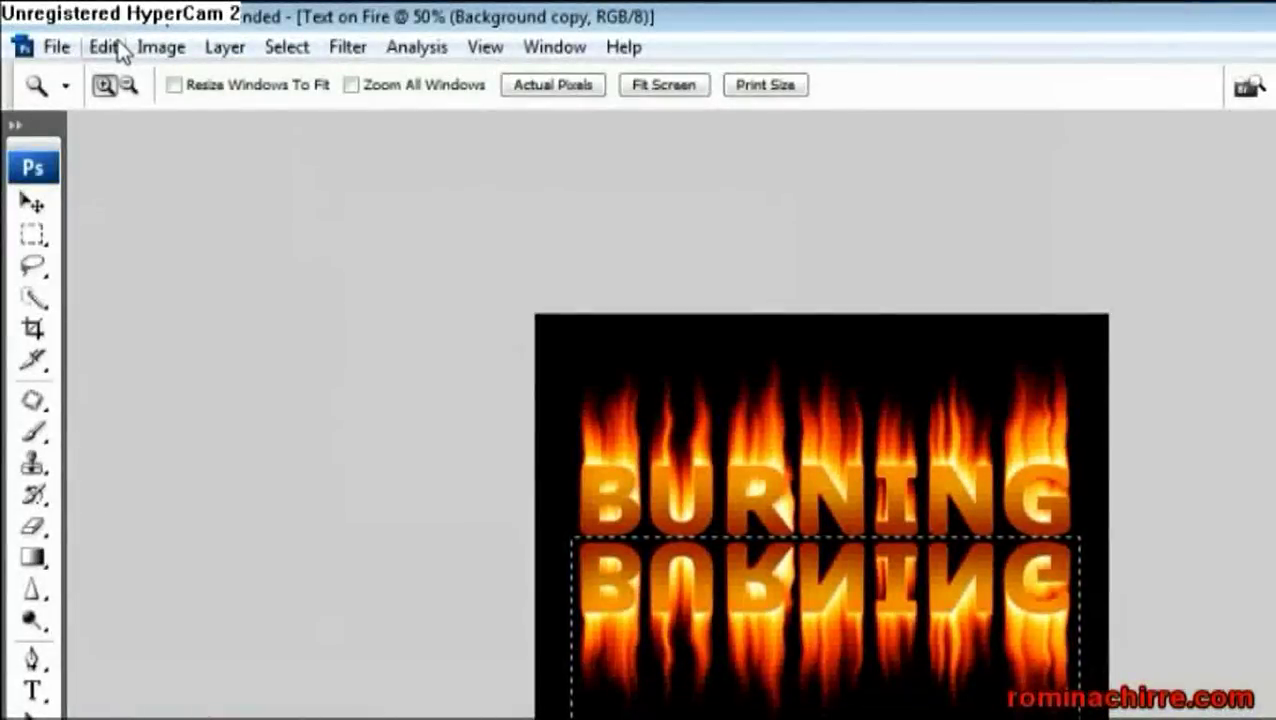
Distort the reflection by pulling both bottom corners outward, then apply the transform
click(68, 31)
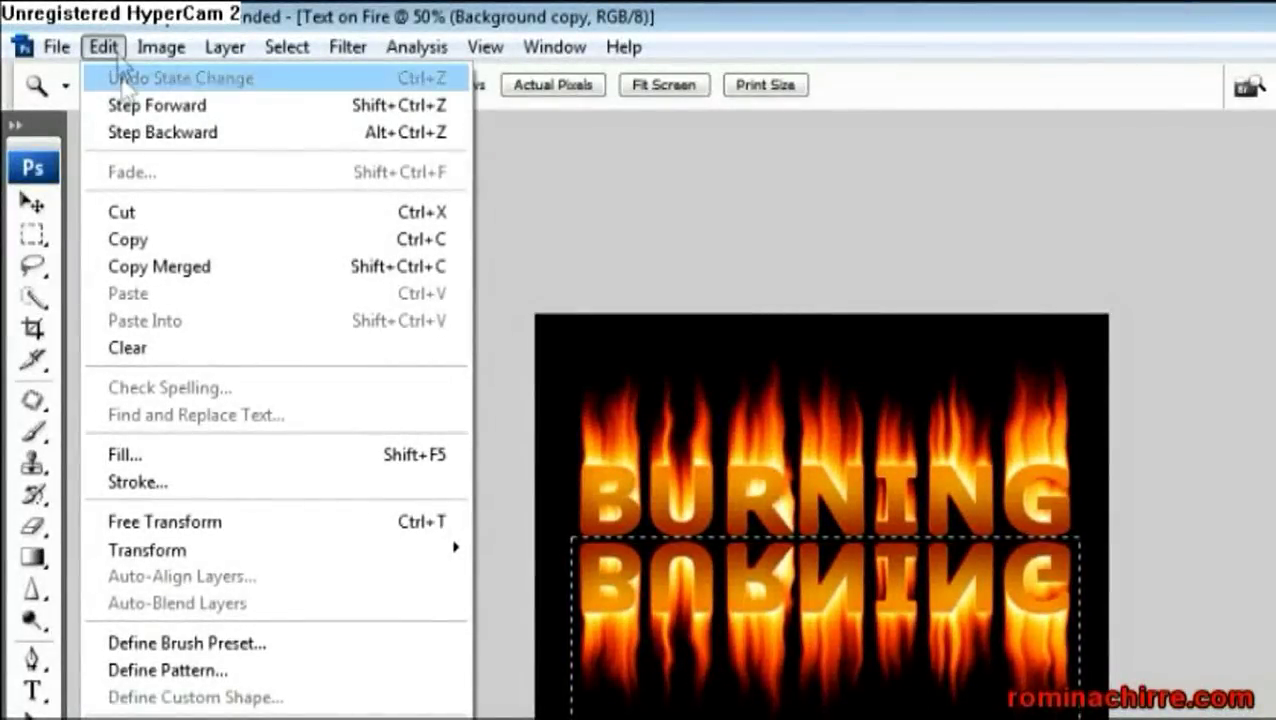
mouse_move(170, 24)
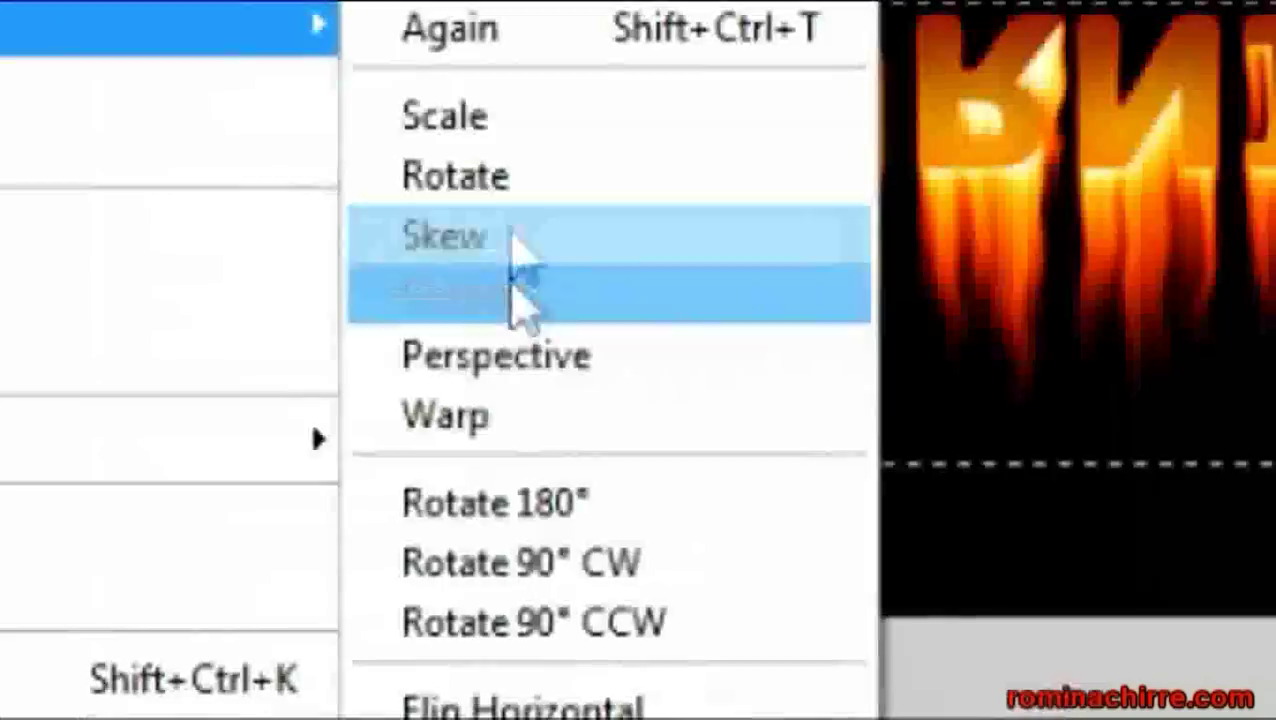
click(499, 312)
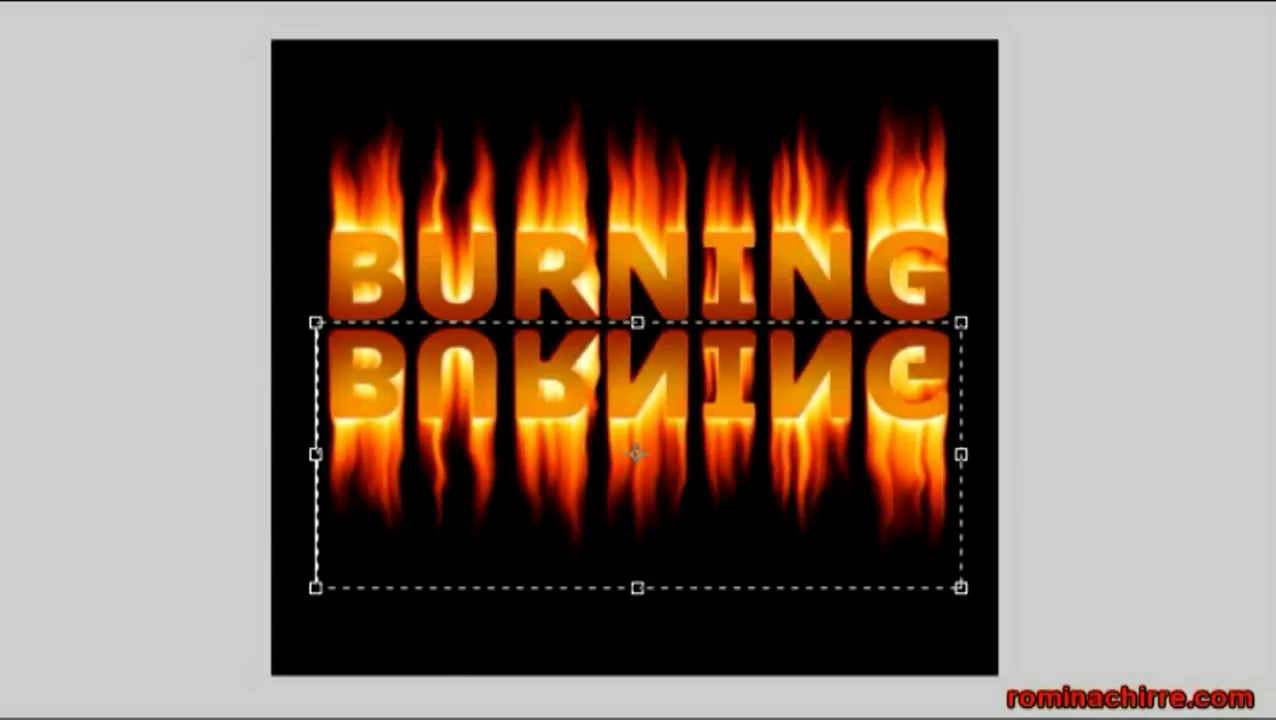
mouse_move(961, 588)
mouse_down()
mouse_move(1008, 610)
mouse_move(1019, 600)
mouse_up()
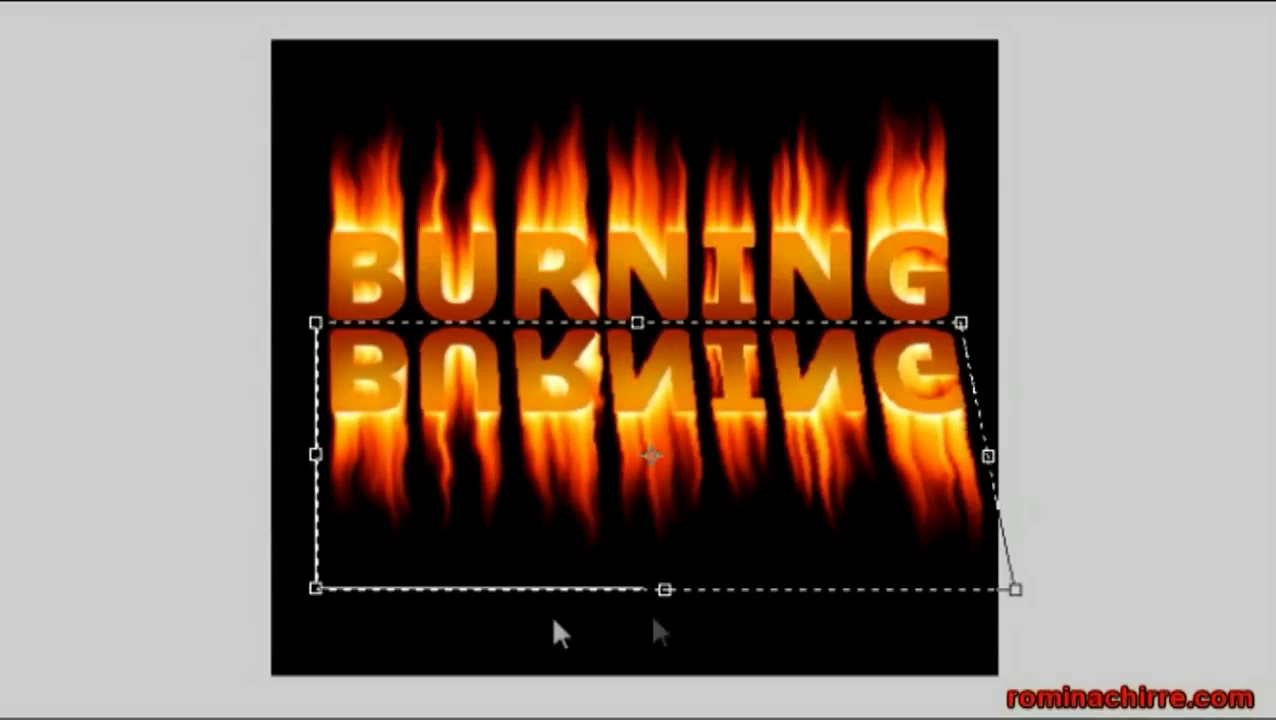
drag(316, 590, 258, 607)
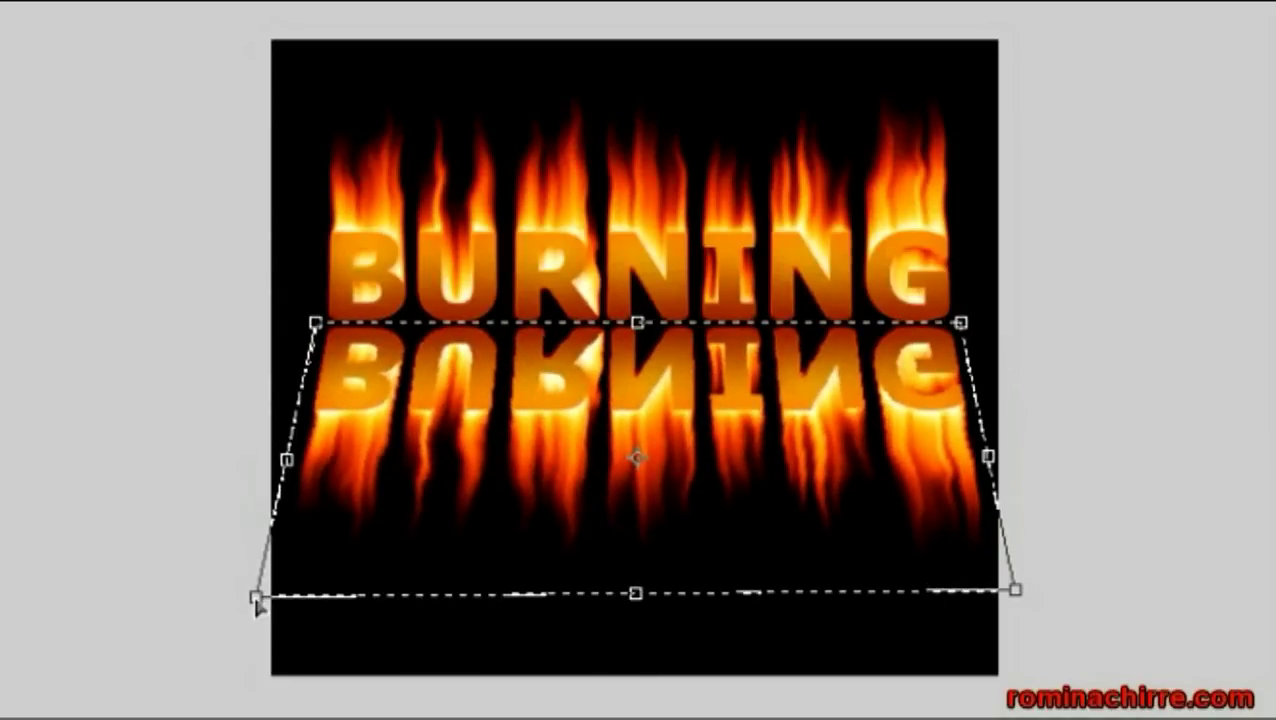
key(Return)
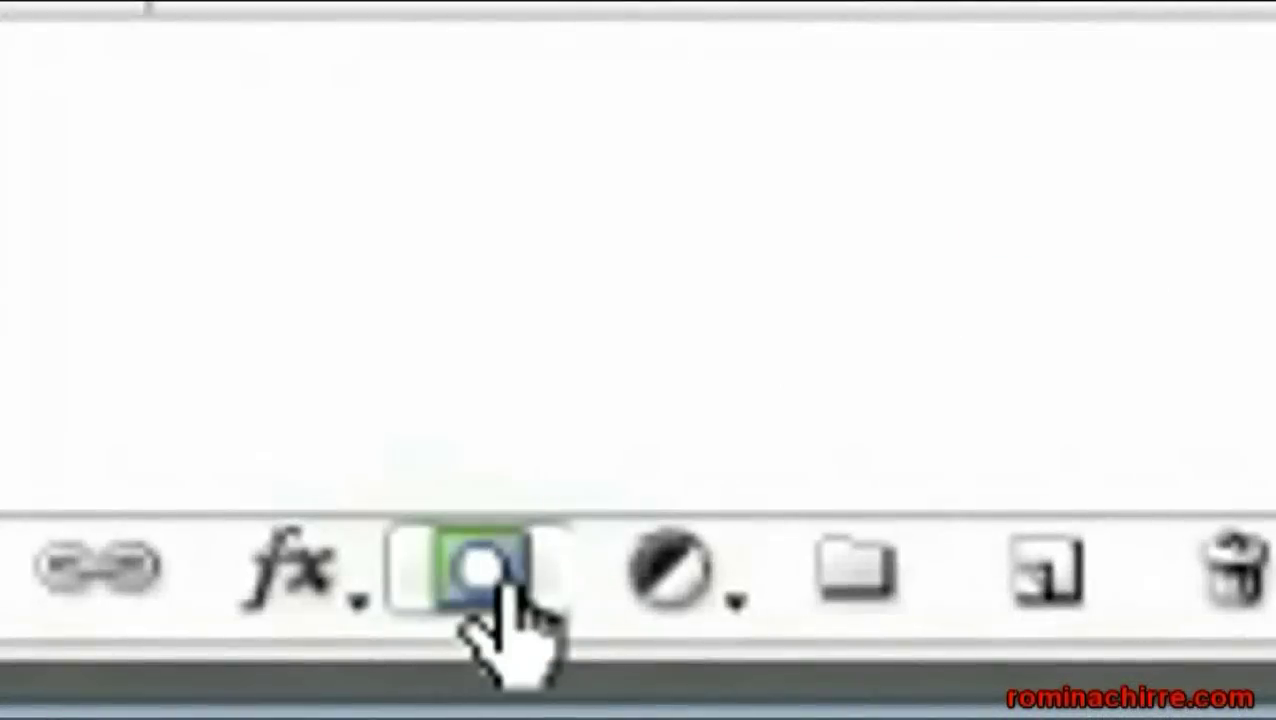
Add a layer mask with a vertical white-to-black gradient to the reflection, then target its image
click(497, 592)
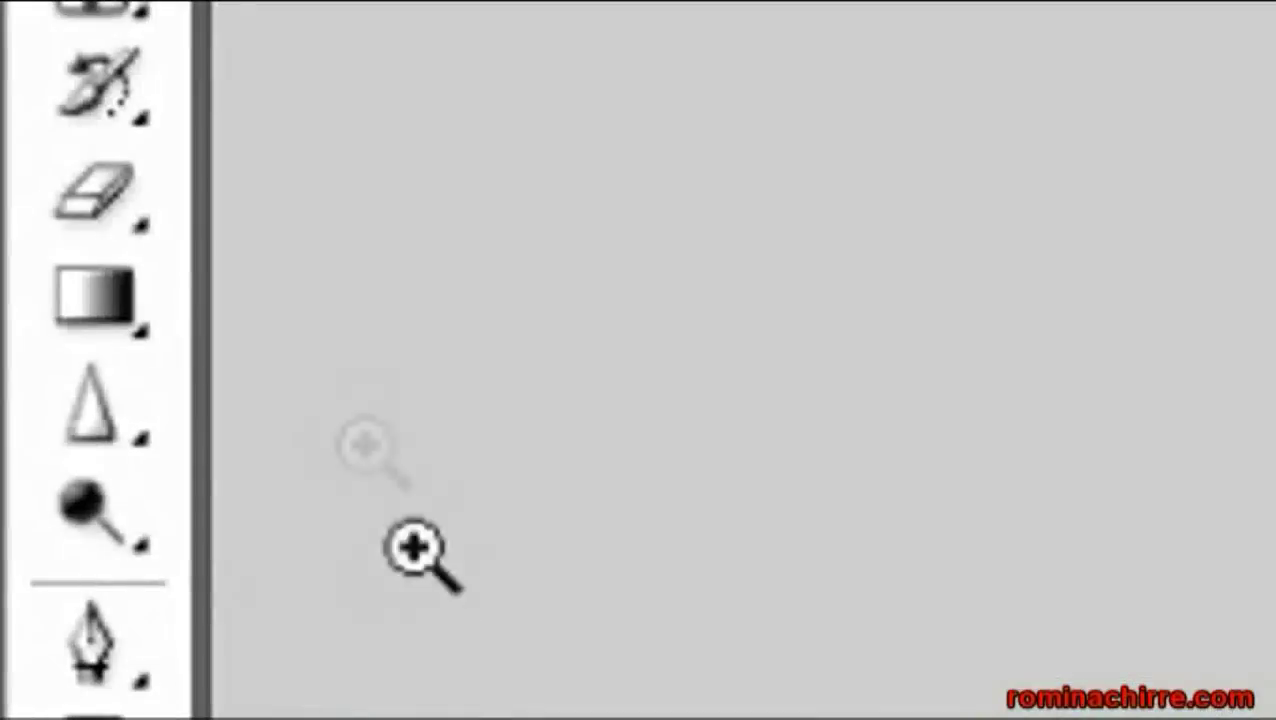
click(100, 305)
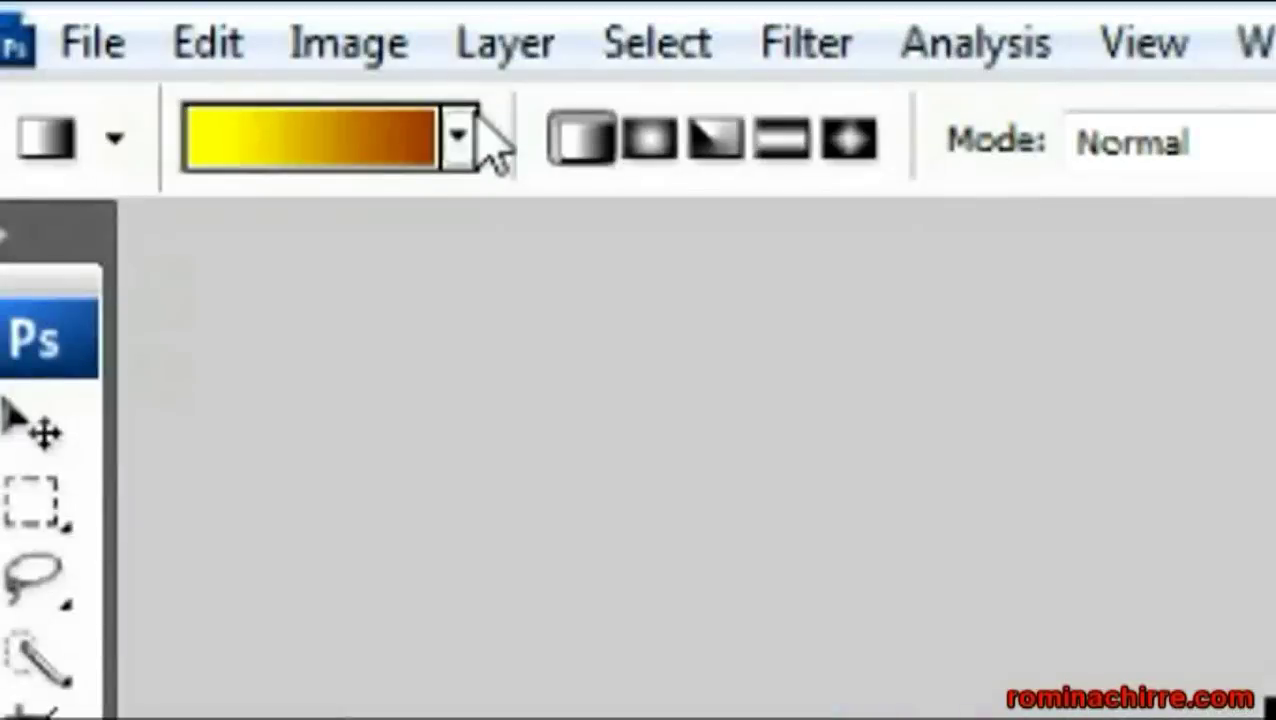
click(462, 138)
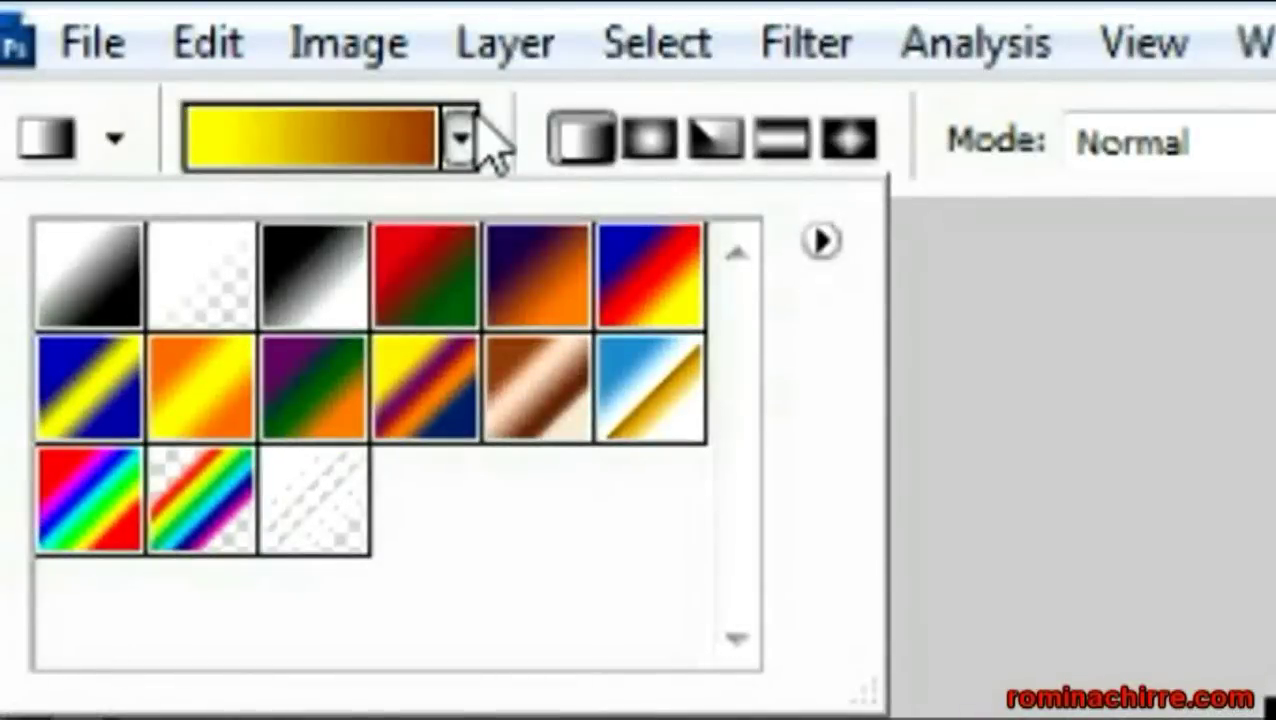
click(62, 298)
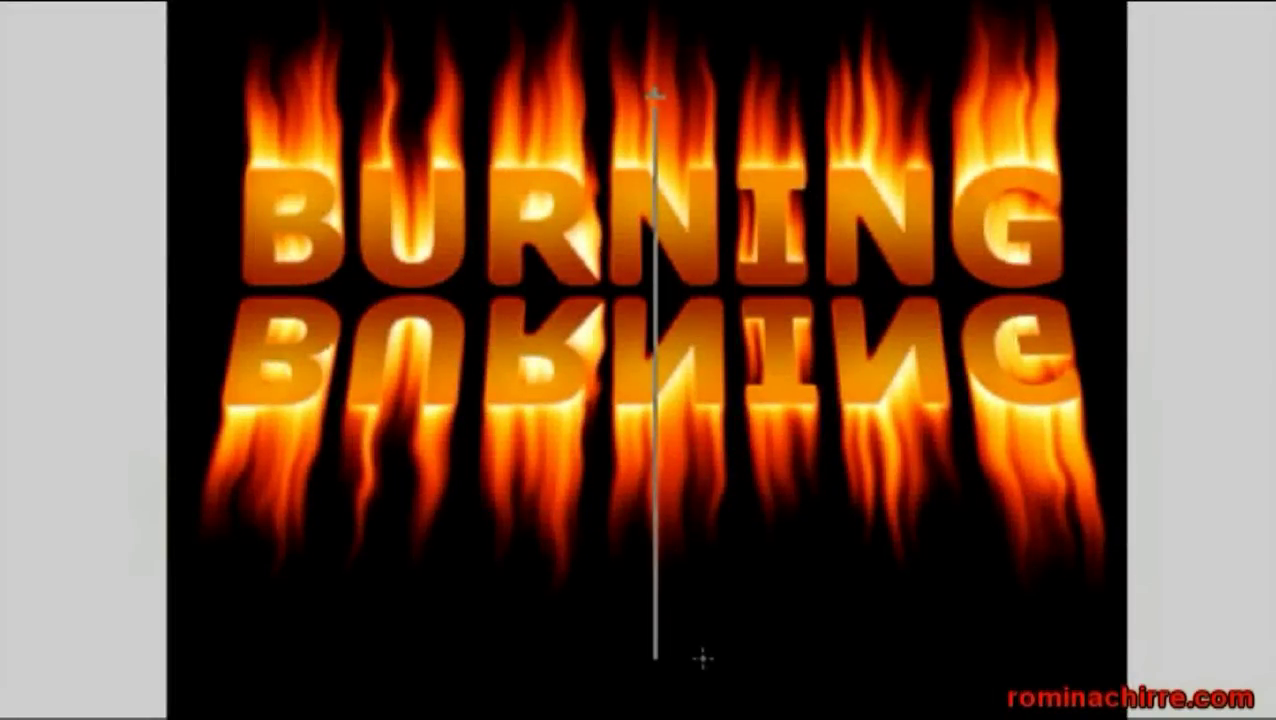
drag(705, 667, 706, 668)
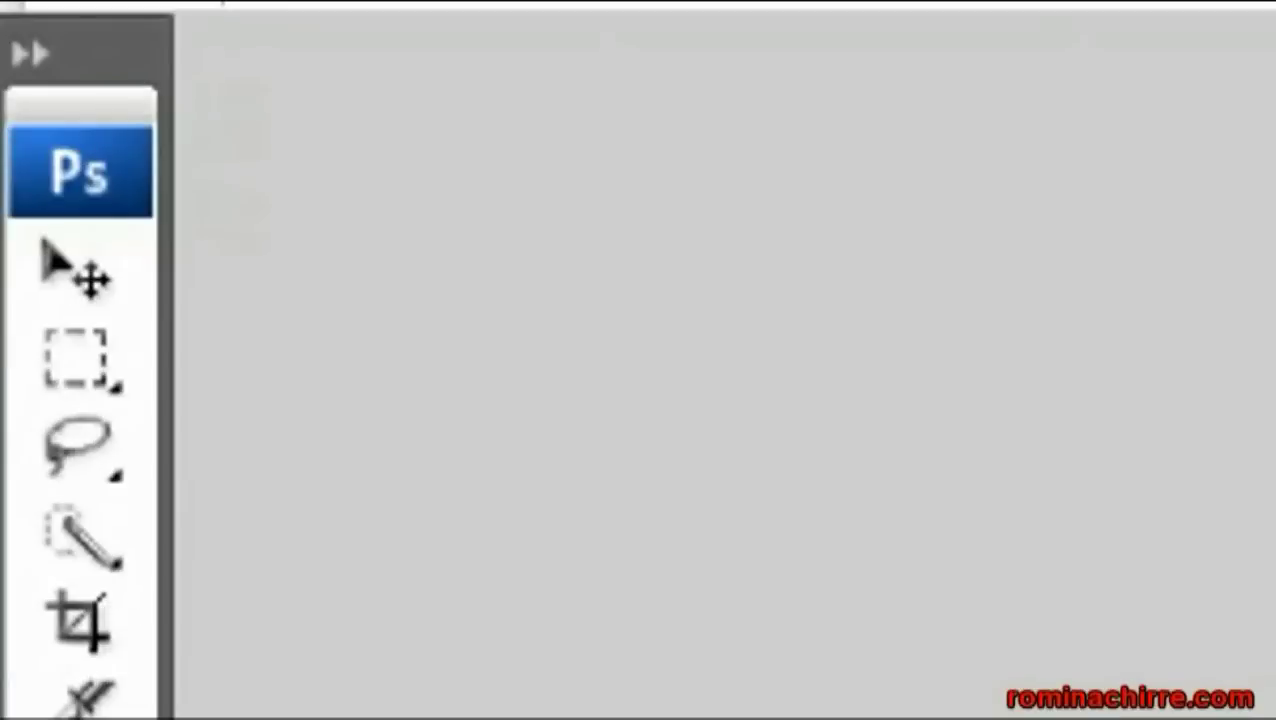
click(78, 270)
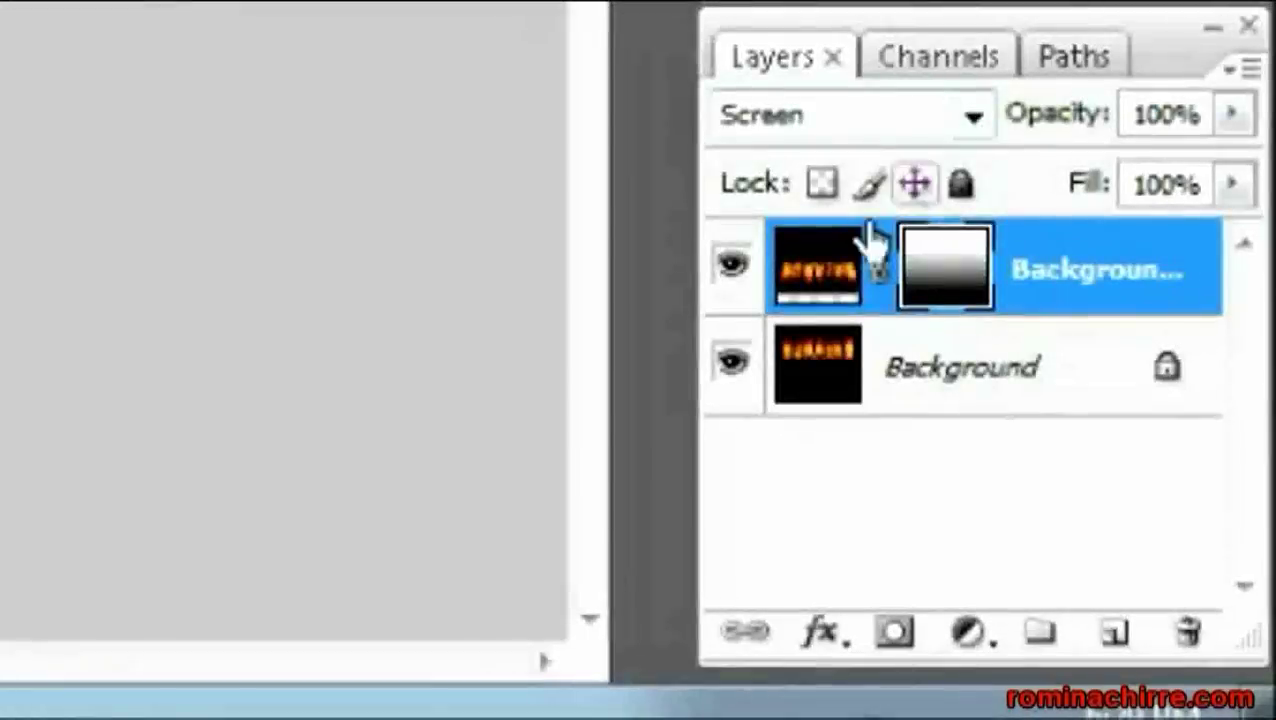
click(815, 258)
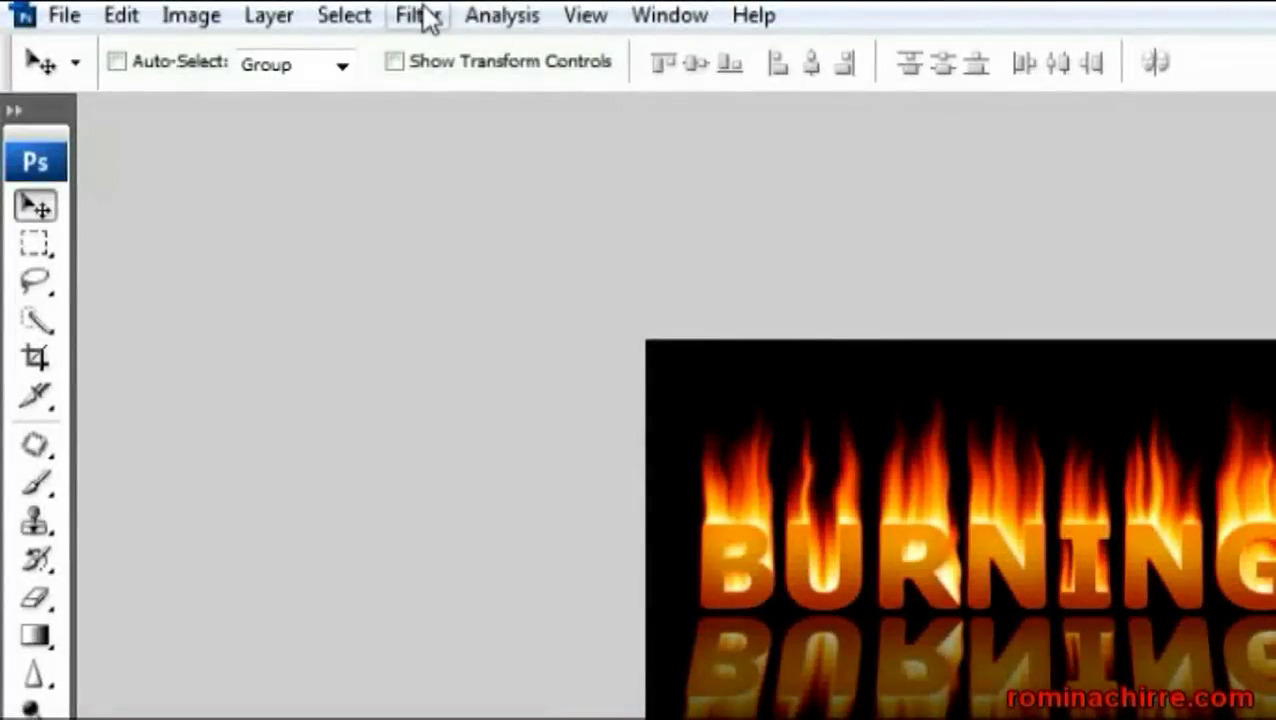
Apply a Gaussian Blur with a 0.8 pixel radius to the reflection layer
click(422, 16)
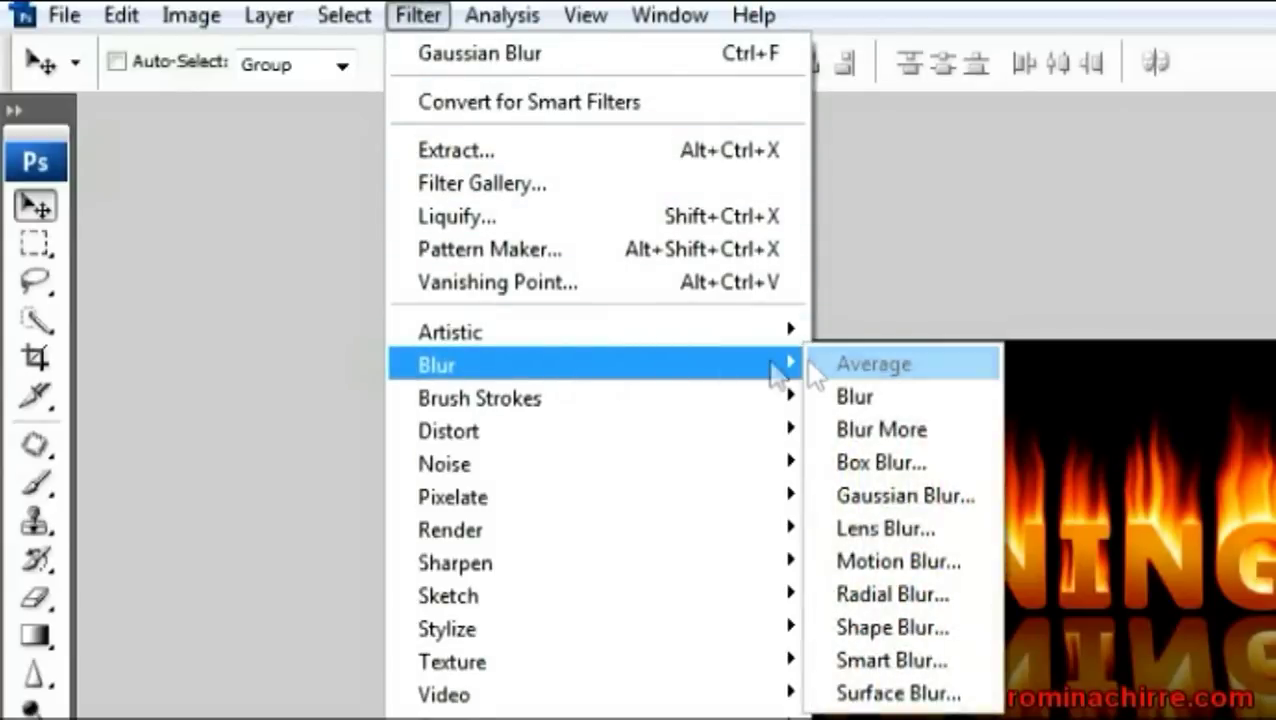
click(917, 492)
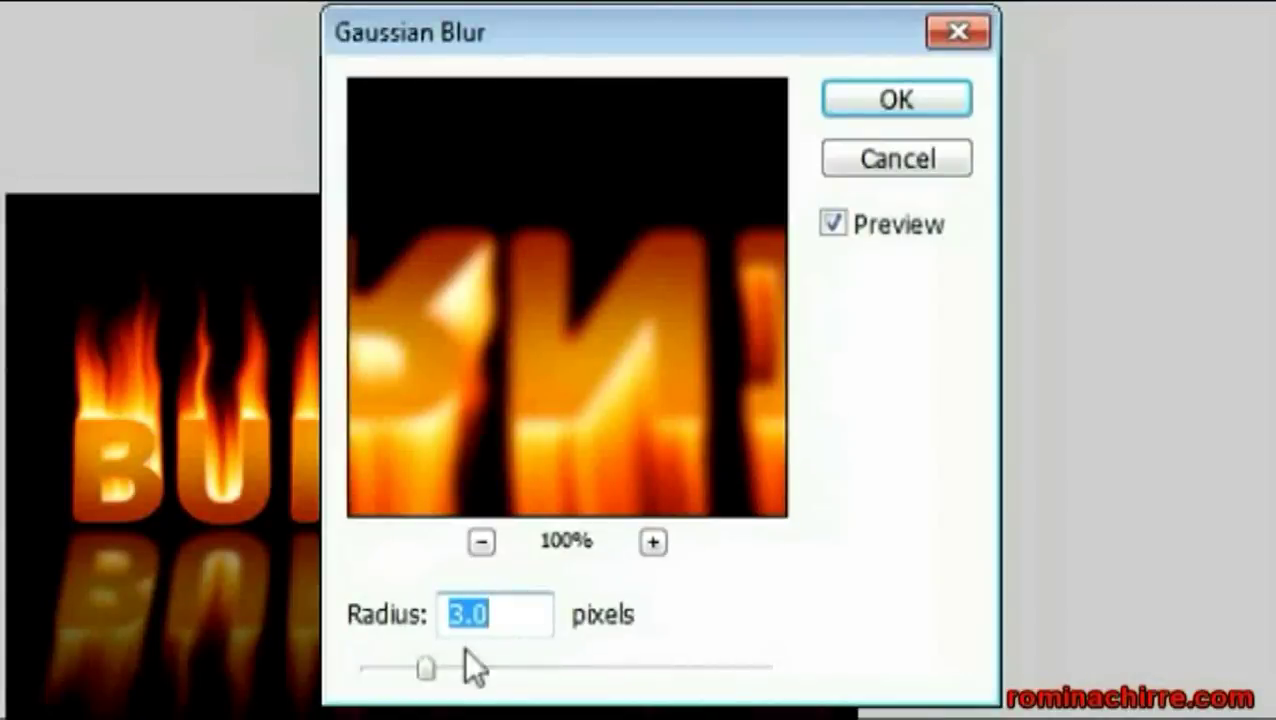
text(0.8)
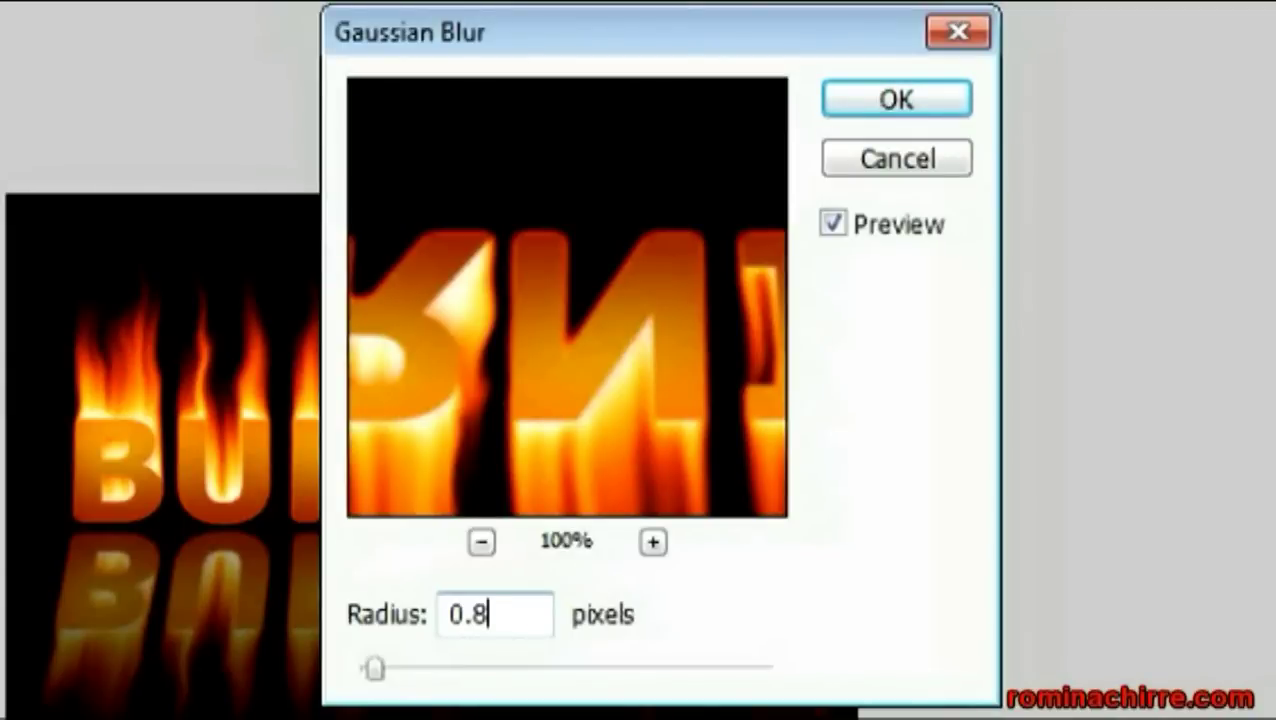
click(940, 96)
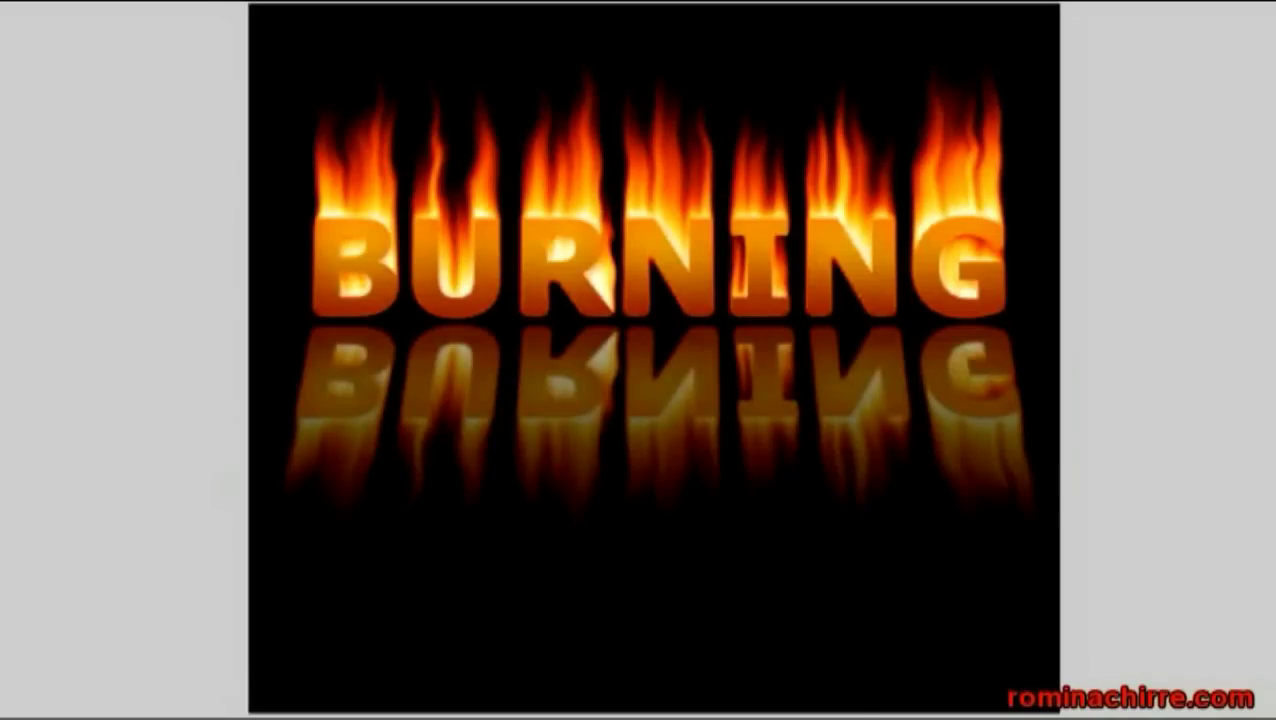